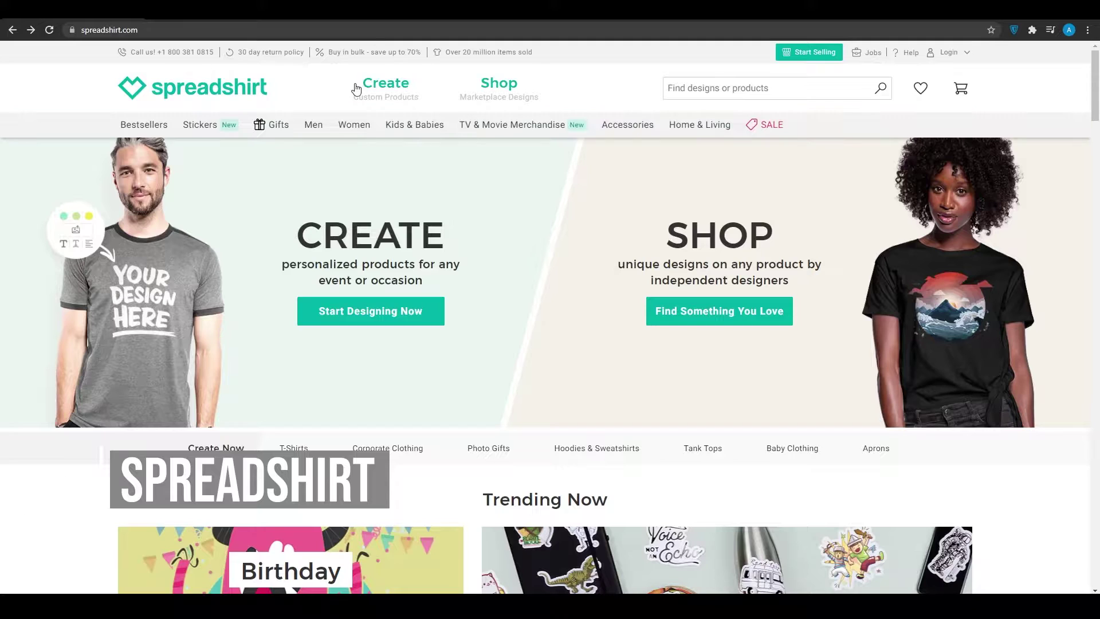
# - Dismiss the cookie notice on the Spreadshirt home page
pyautogui.scroll(-2, 89, 485)
pyautogui.scroll(2, 88, 486)
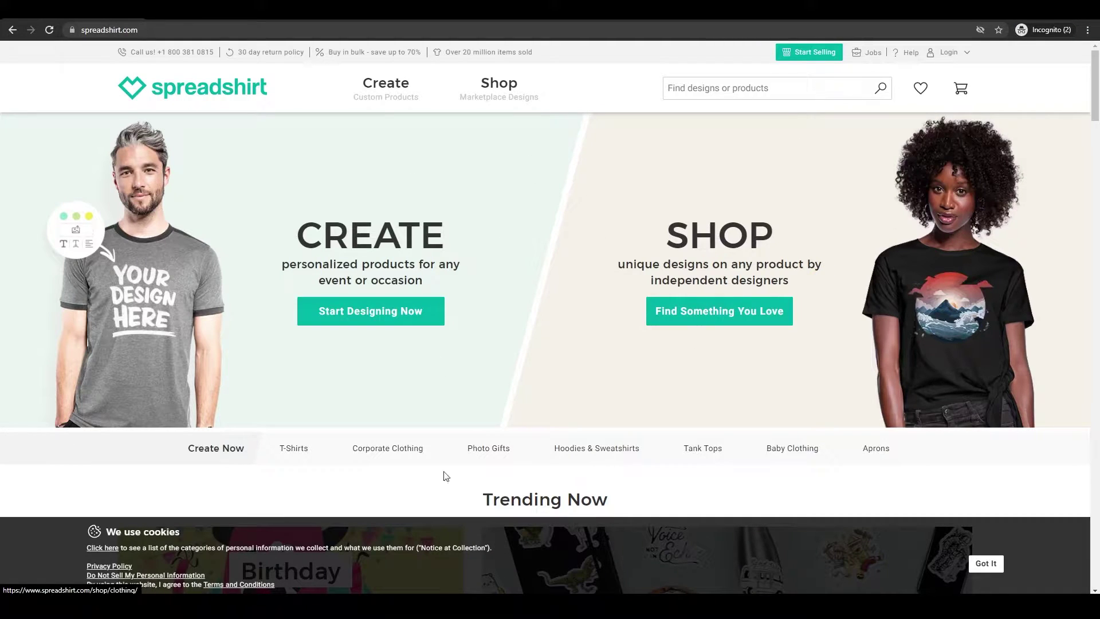
pyautogui.click(986, 563)
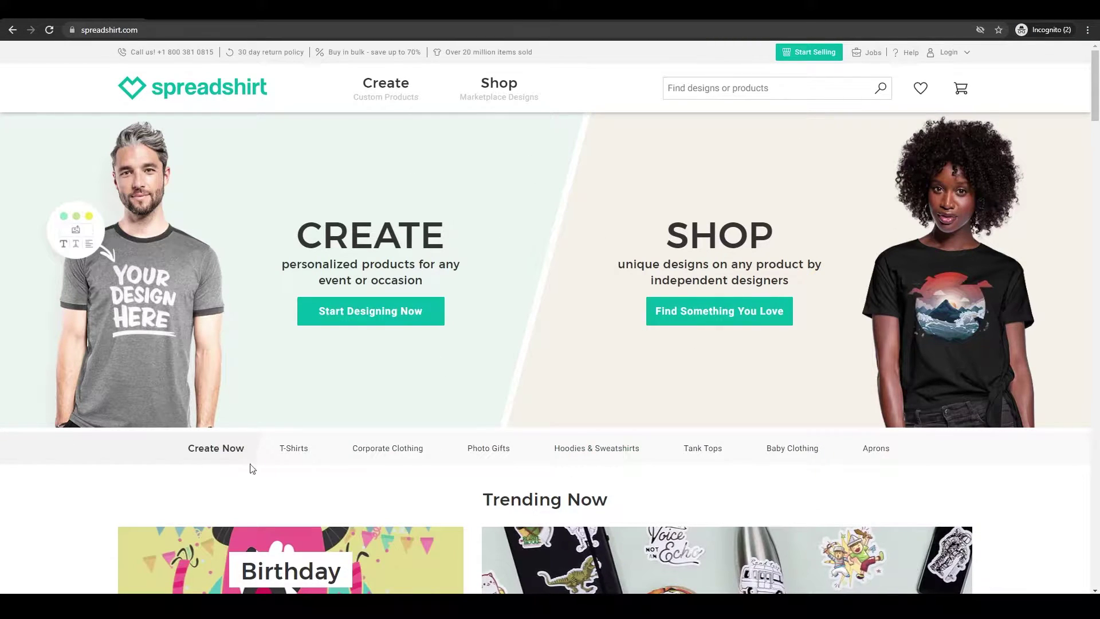
pyautogui.scroll(-1, 300, 464)
pyautogui.scroll(1, 351, 447)
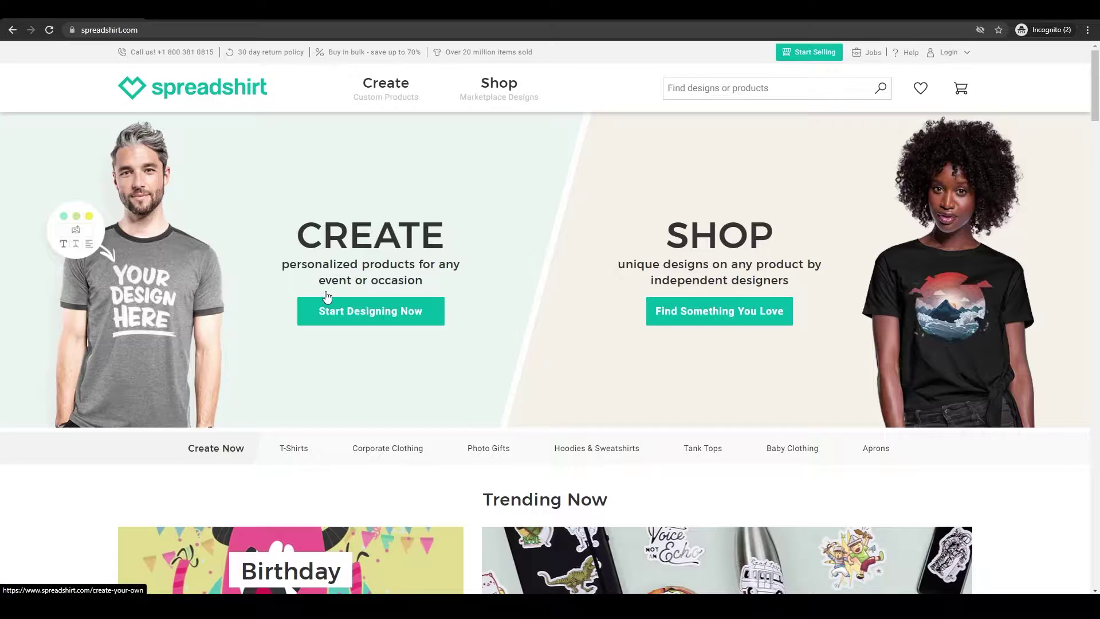
# - Examine the Create and Shop options and the Trending Now categories on the home page
pyautogui.scroll(-4, 914, 256)
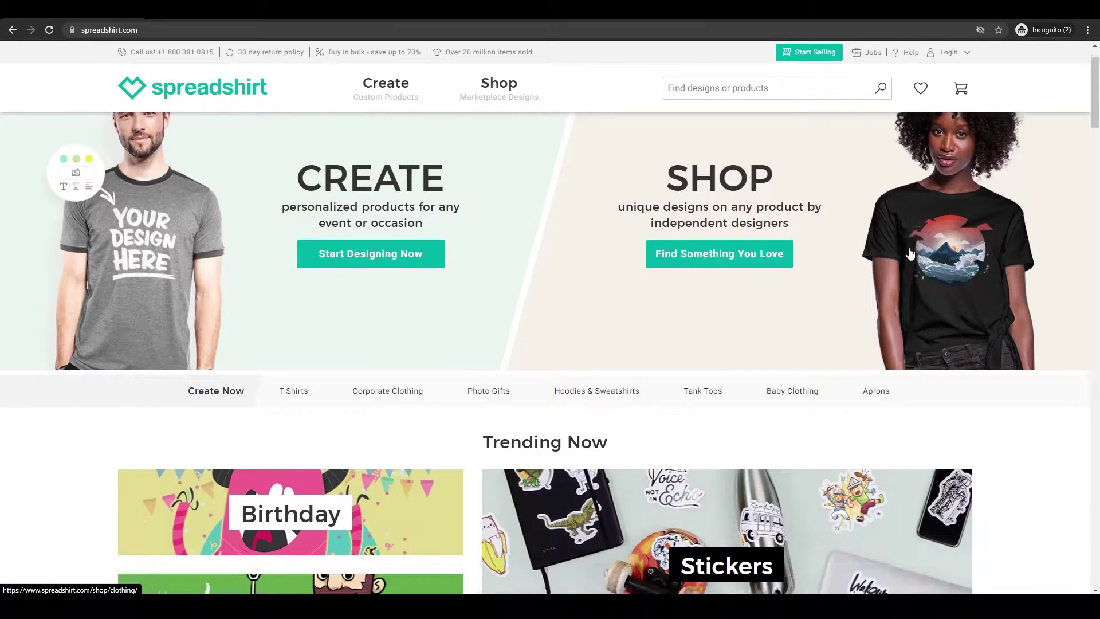
pyautogui.scroll(-3, 986, 236)
pyautogui.scroll(7, 991, 236)
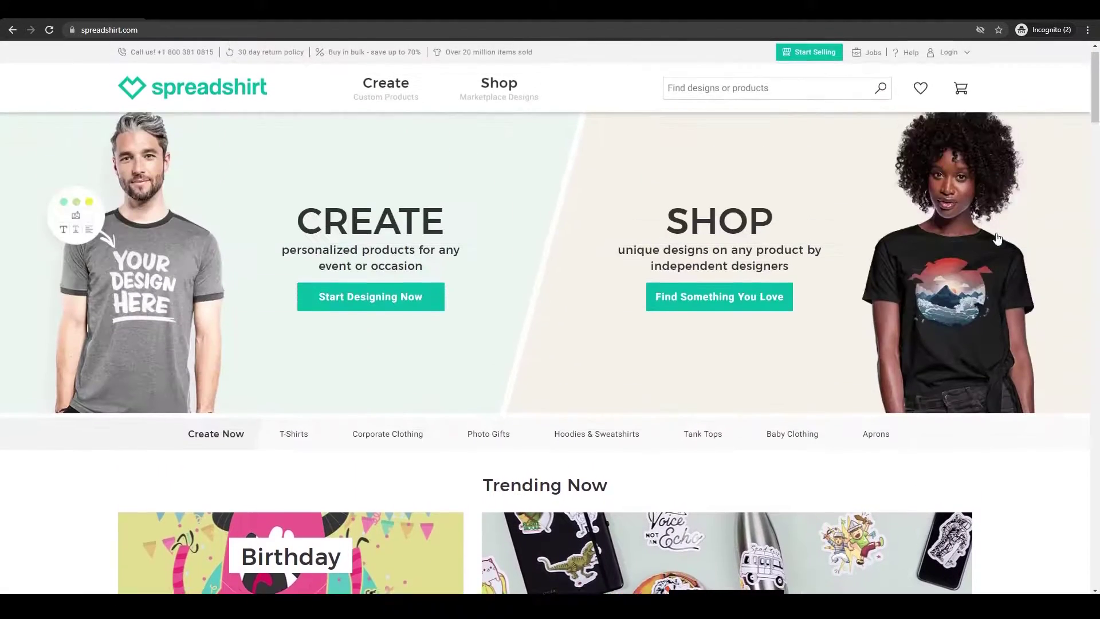
pyautogui.scroll(-1, 878, 251)
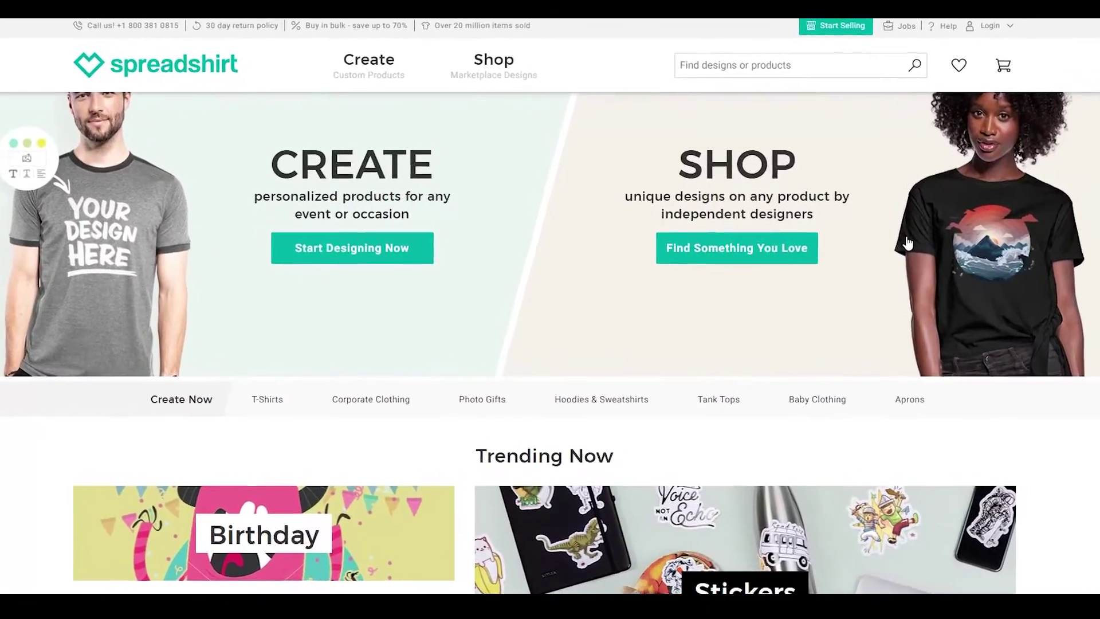
pyautogui.scroll(-8, 907, 244)
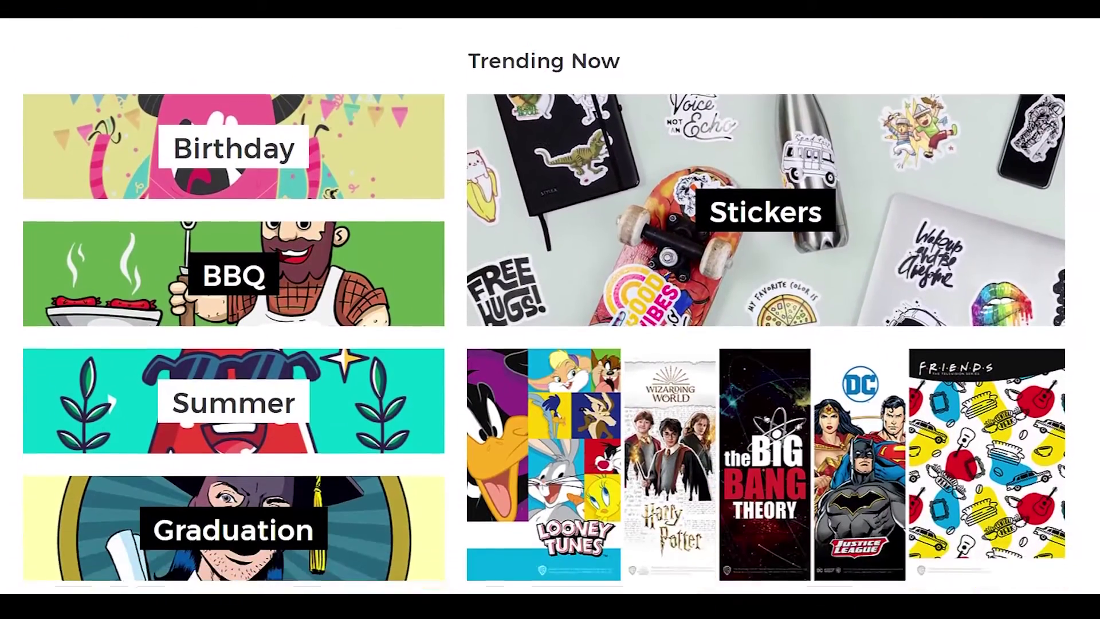
pyautogui.scroll(3, 529, 585)
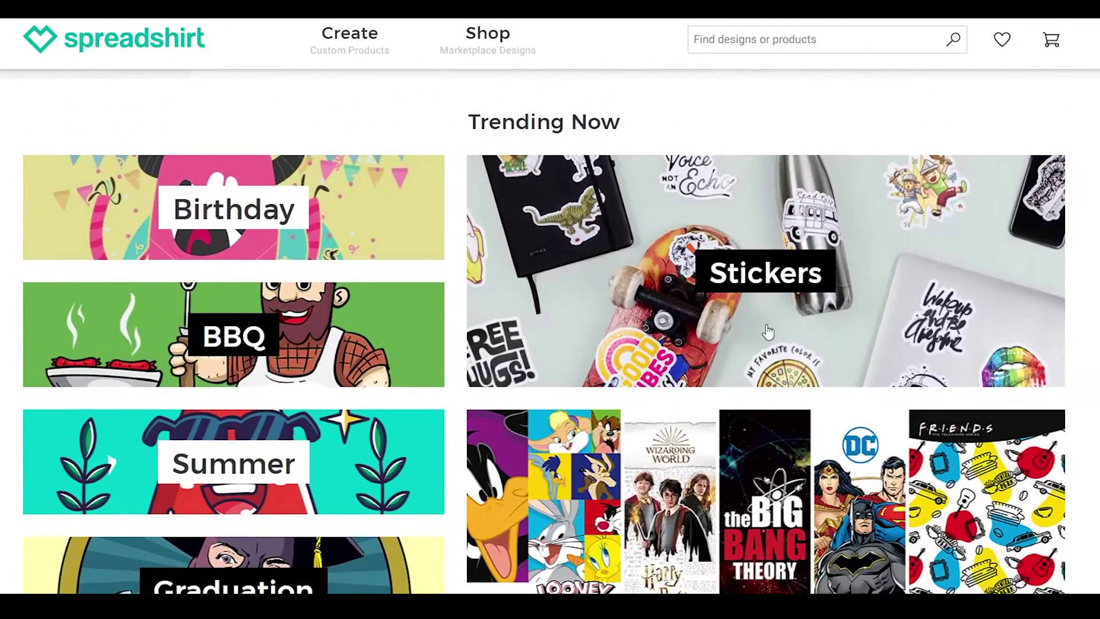
pyautogui.scroll(-5, 990, 262)
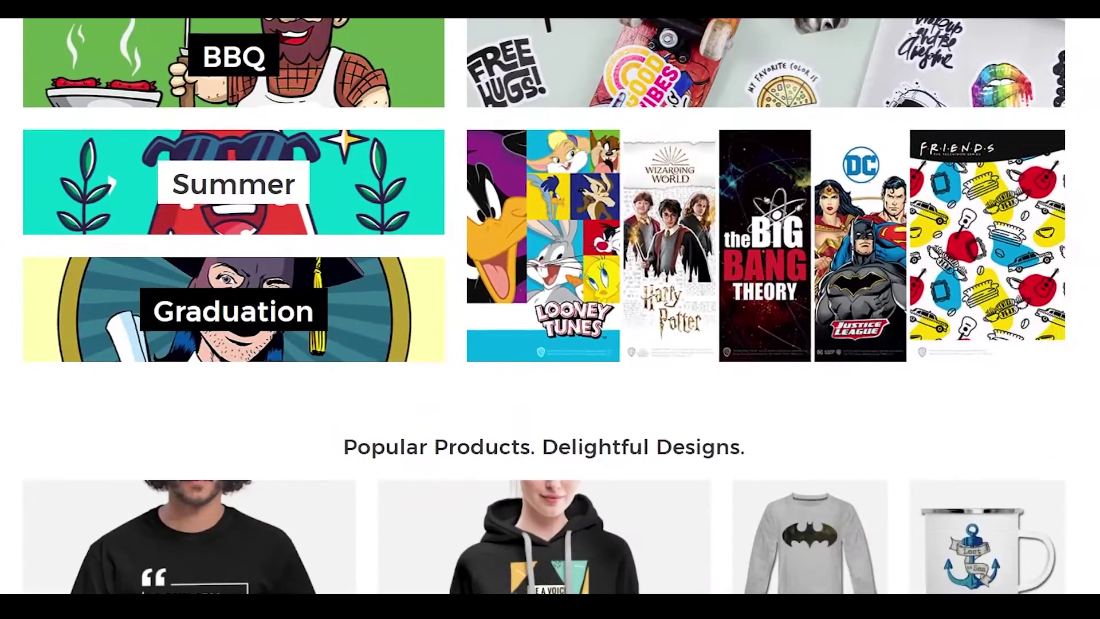
pyautogui.scroll(4, 841, 429)
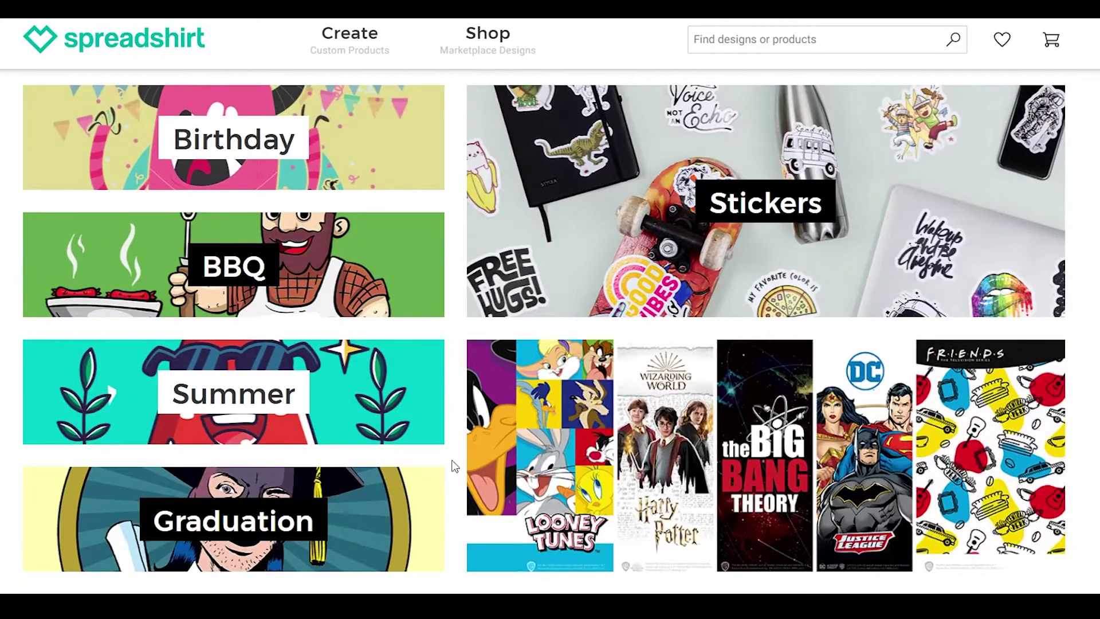
pyautogui.scroll(1, 573, 373)
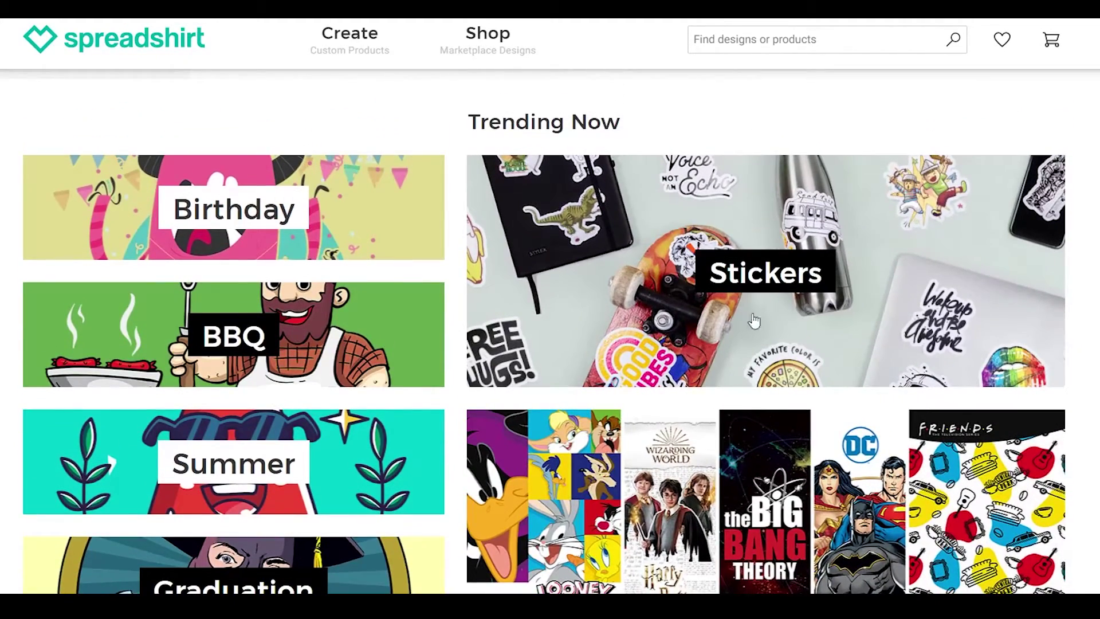
pyautogui.scroll(-1, 314, 267)
pyautogui.scroll(-1, 317, 474)
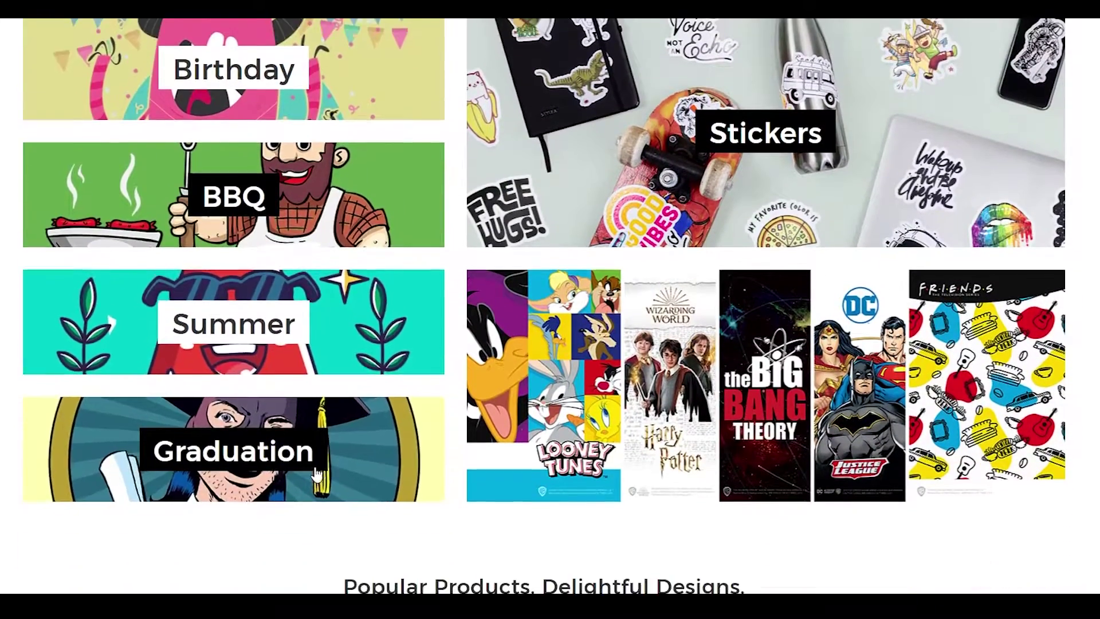
pyautogui.scroll(-3, 316, 474)
pyautogui.scroll(3, 471, 227)
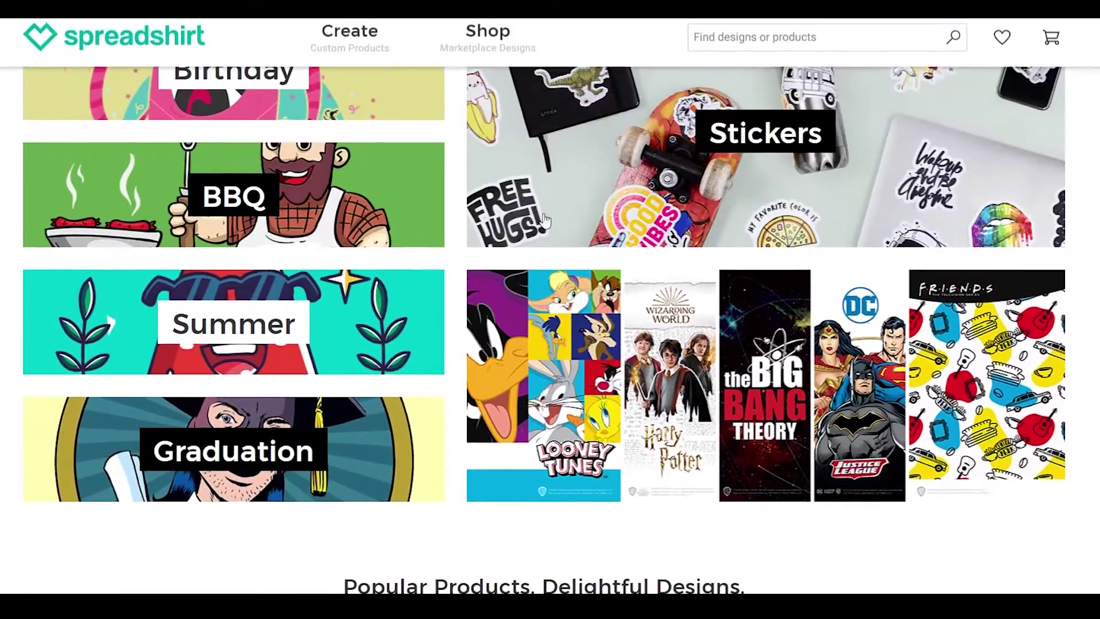
# - Look over the popular products, design spotlight and TeamShirts sections further down the home page
pyautogui.scroll(-7, 337, 309)
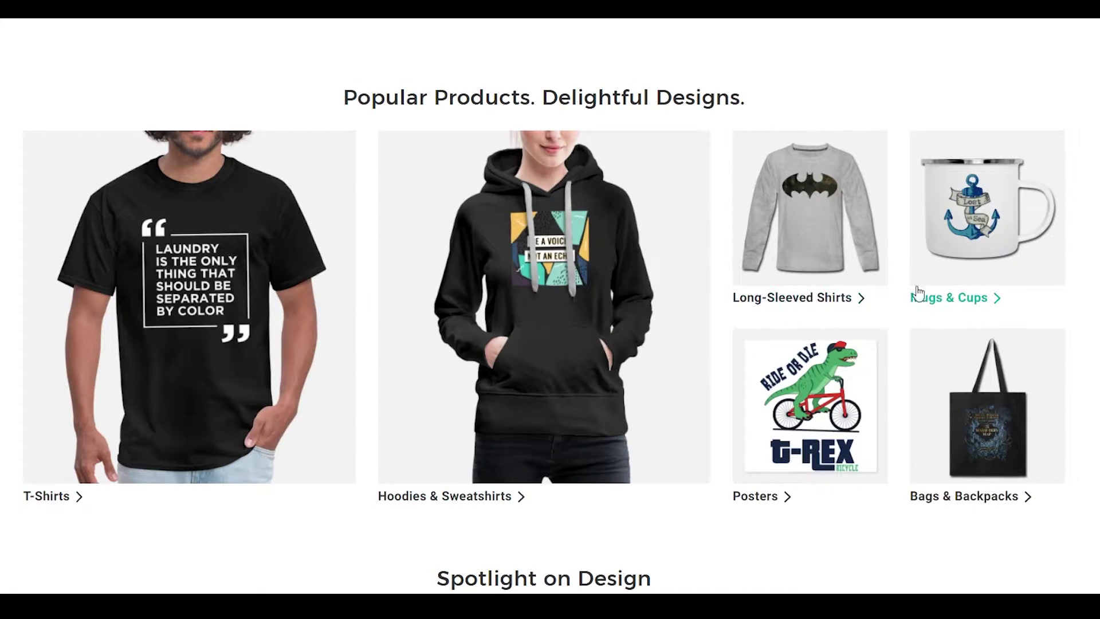
pyautogui.scroll(-15, 892, 436)
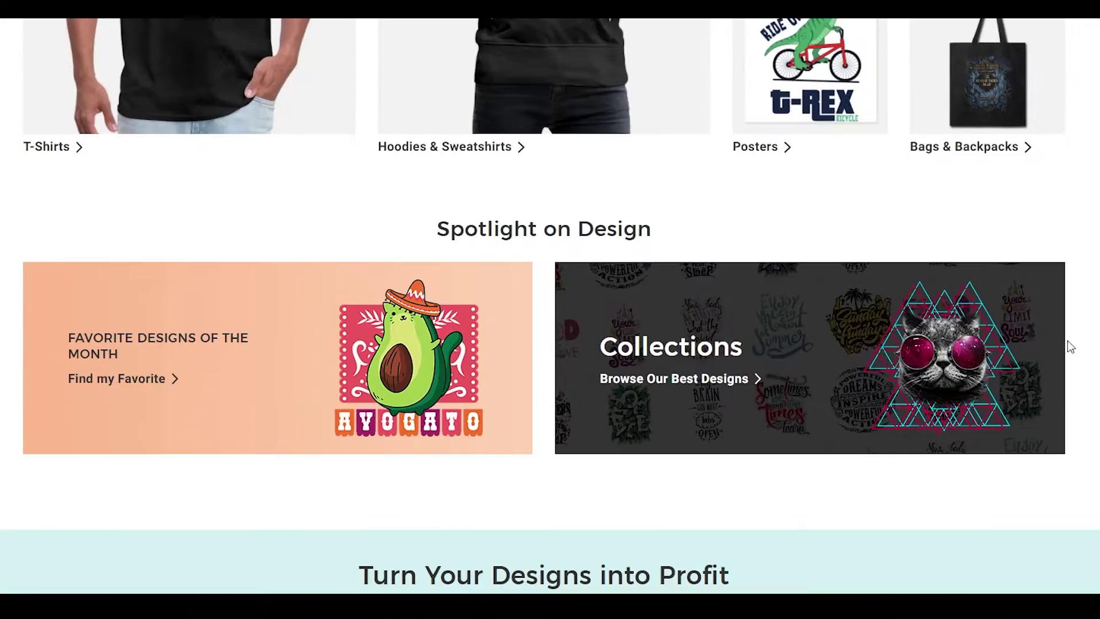
pyautogui.scroll(15, 680, 378)
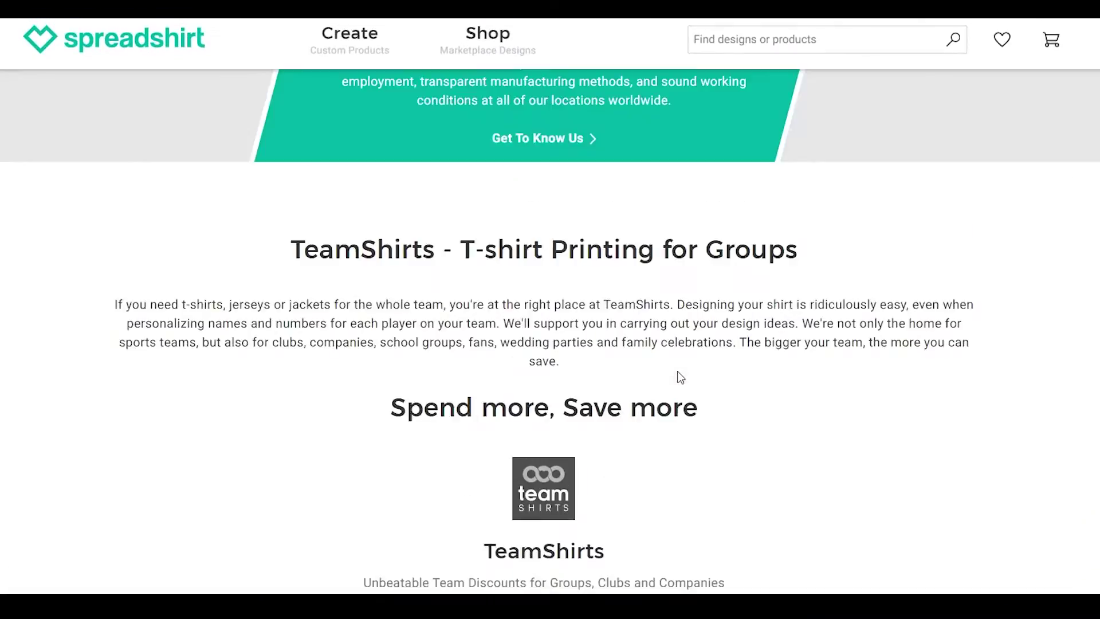
pyautogui.scroll(8, 657, 378)
pyautogui.scroll(-6, 609, 388)
pyautogui.scroll(-4, 611, 385)
pyautogui.scroll(12, 546, 385)
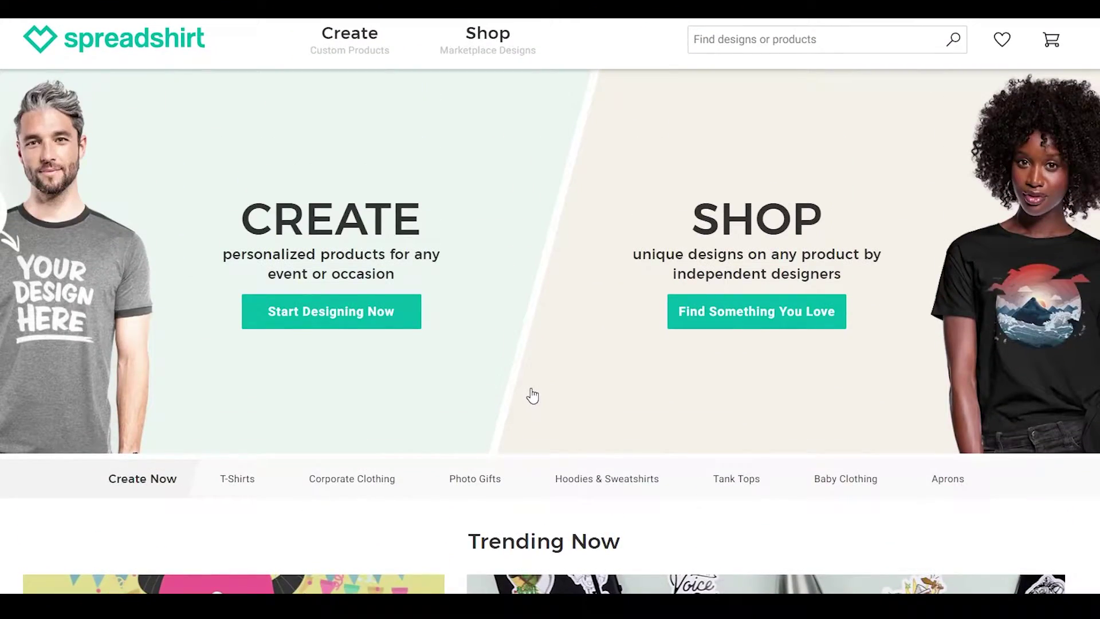
pyautogui.scroll(-5, 532, 396)
pyautogui.scroll(-1, 532, 395)
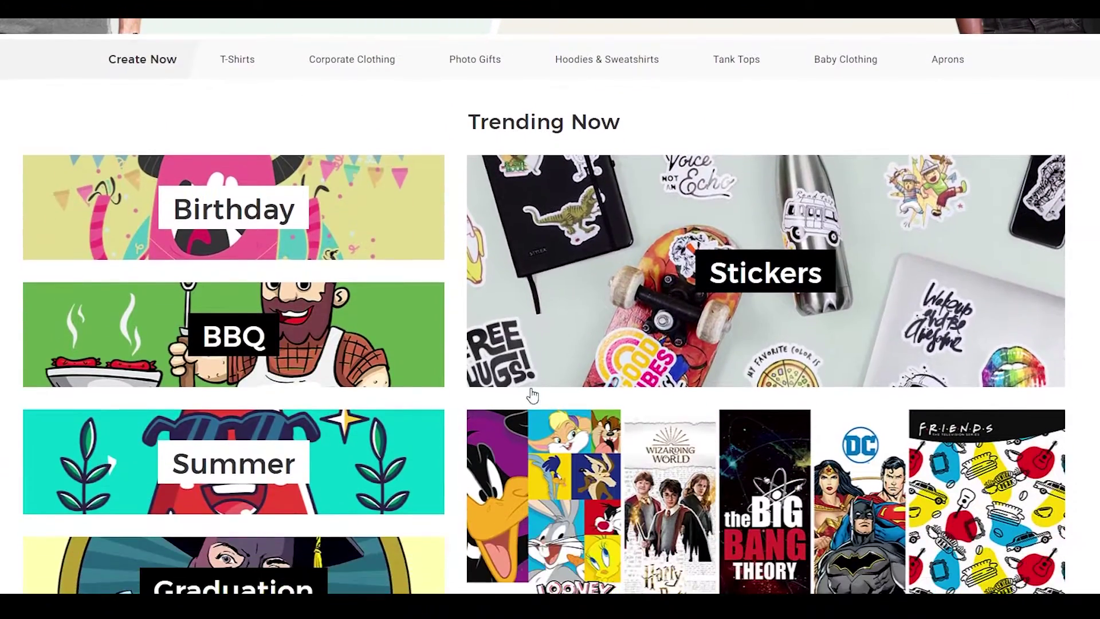
pyautogui.scroll(-2, 532, 396)
pyautogui.scroll(3, 450, 442)
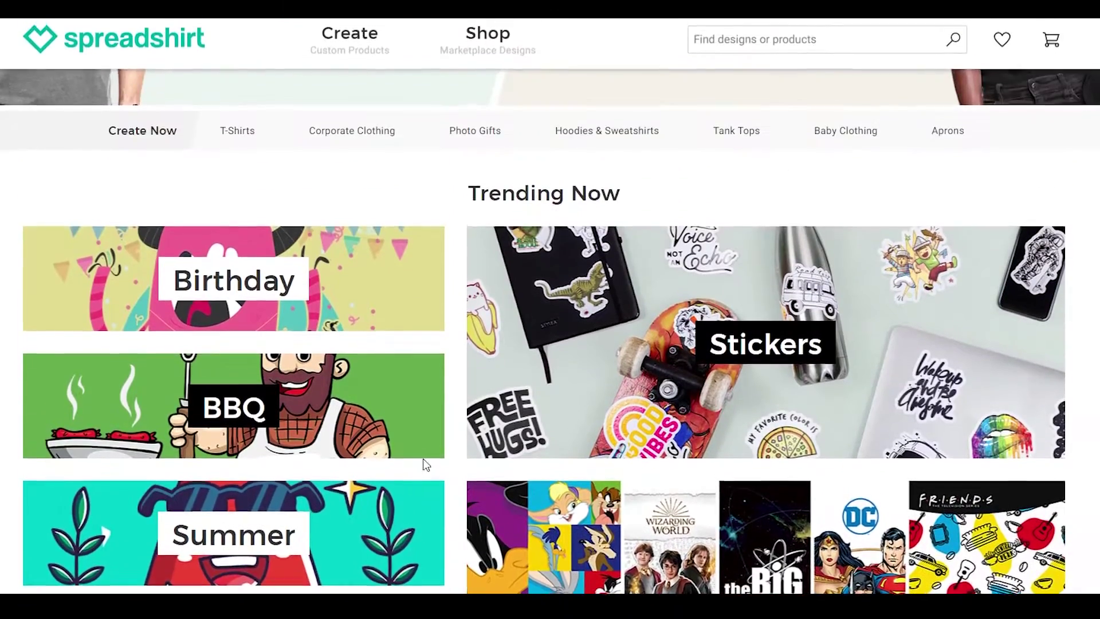
# - Open the login form and choose to become a partner in order to sell designs
pyautogui.scroll(5, 424, 463)
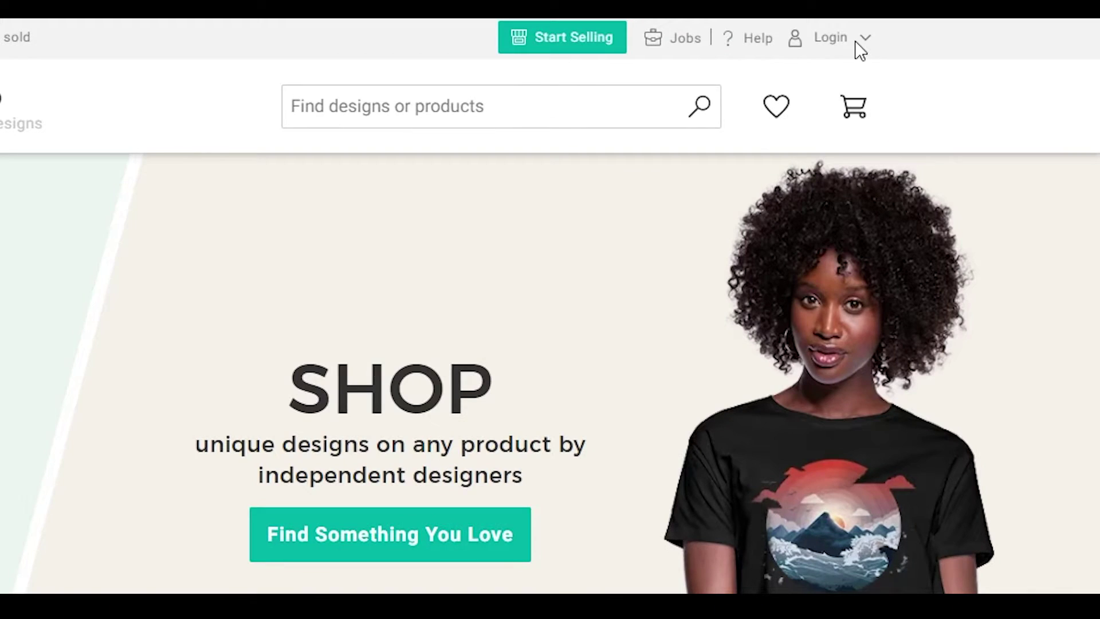
pyautogui.click(863, 43)
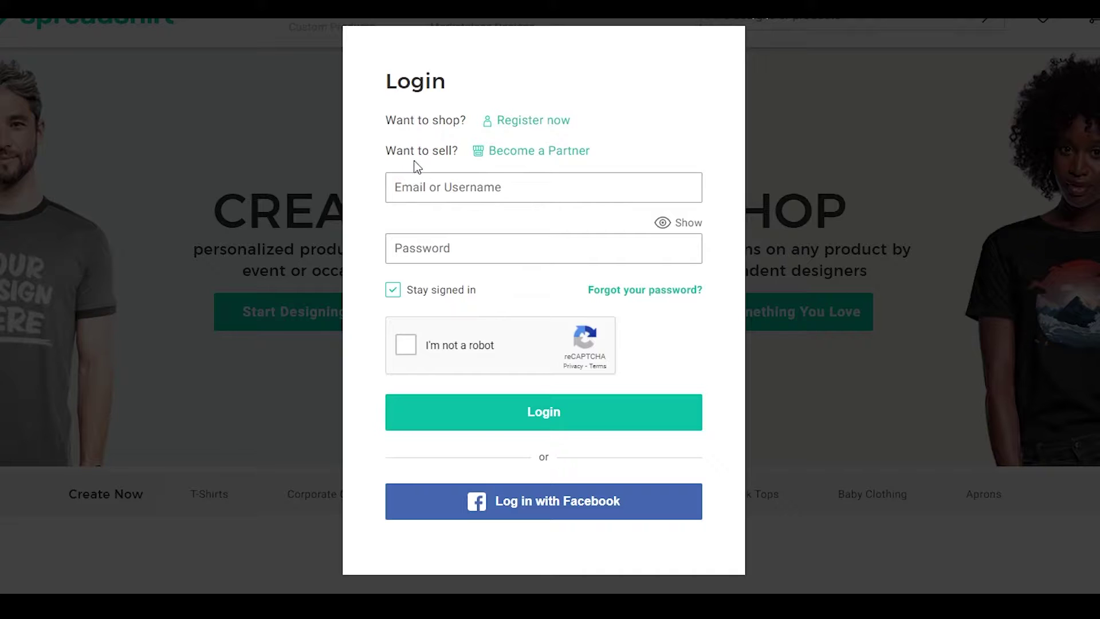
pyautogui.click(511, 152)
pyautogui.scroll(2, 442, 345)
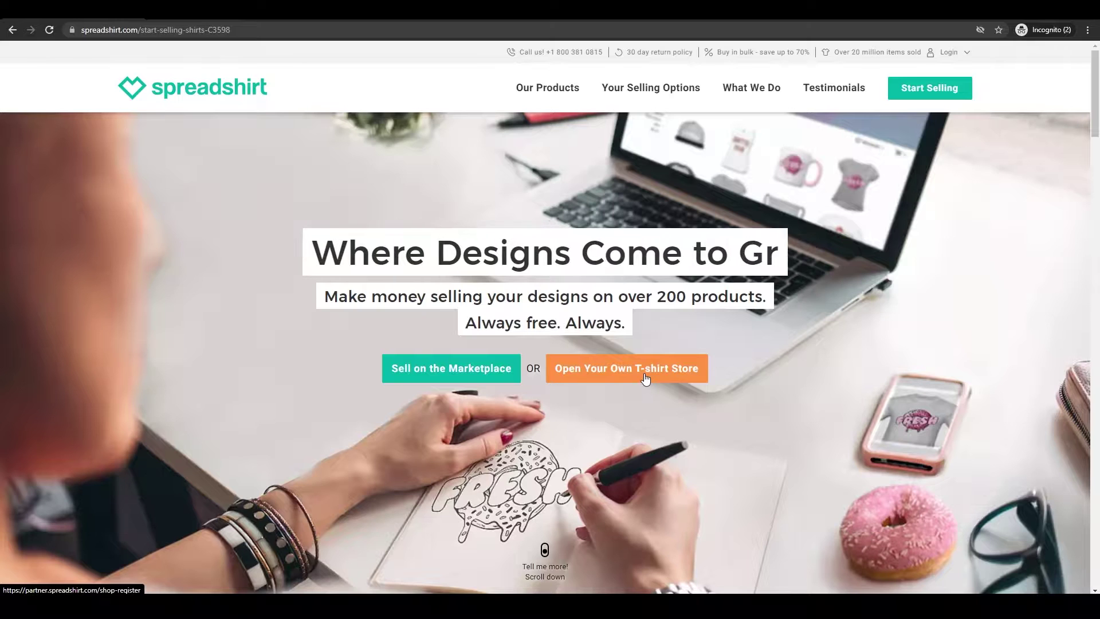
# - Compare the benefits of selling on the Marketplace with those of opening your own T-shirt store
pyautogui.scroll(-5, 649, 370)
pyautogui.scroll(-3, 542, 260)
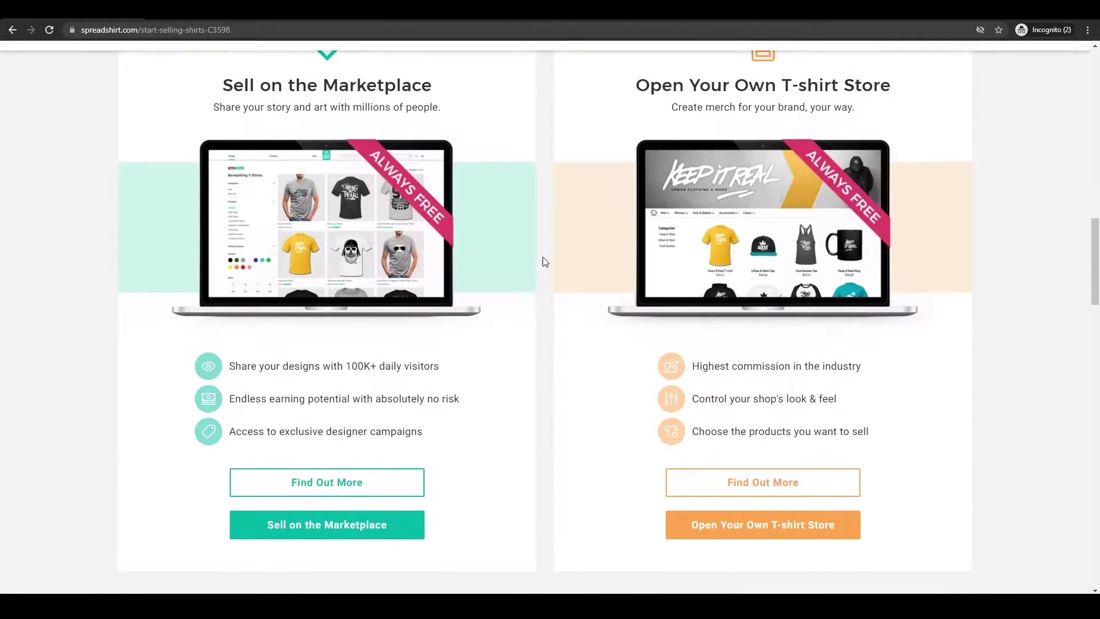
pyautogui.scroll(1, 543, 260)
pyautogui.scroll(-1, 542, 260)
pyautogui.scroll(4, 544, 262)
pyautogui.scroll(-5, 542, 258)
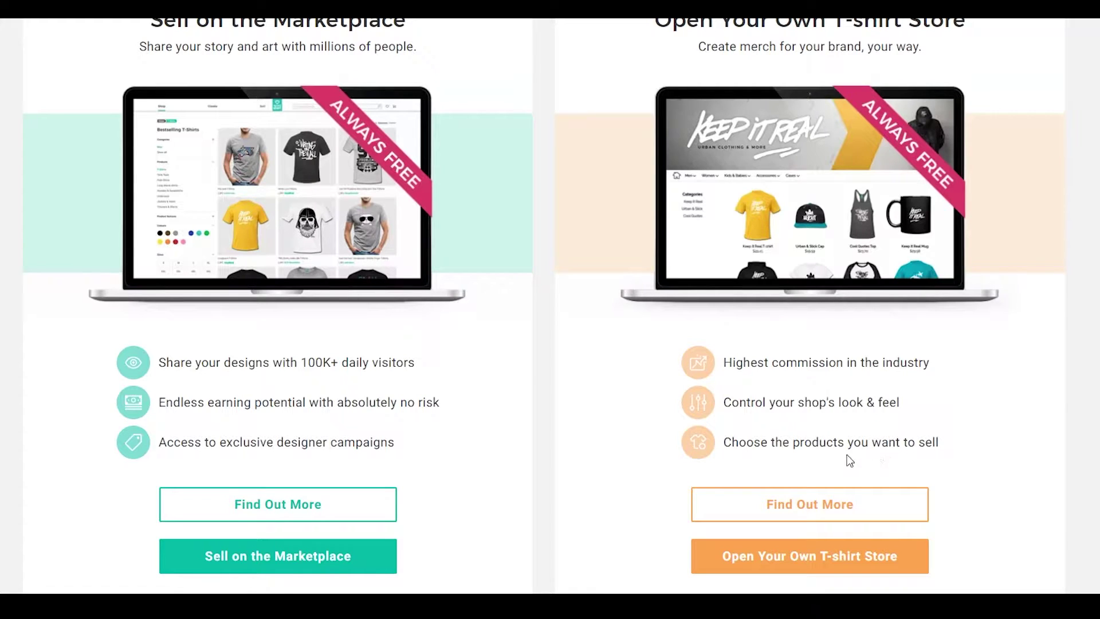
pyautogui.scroll(-5, 663, 432)
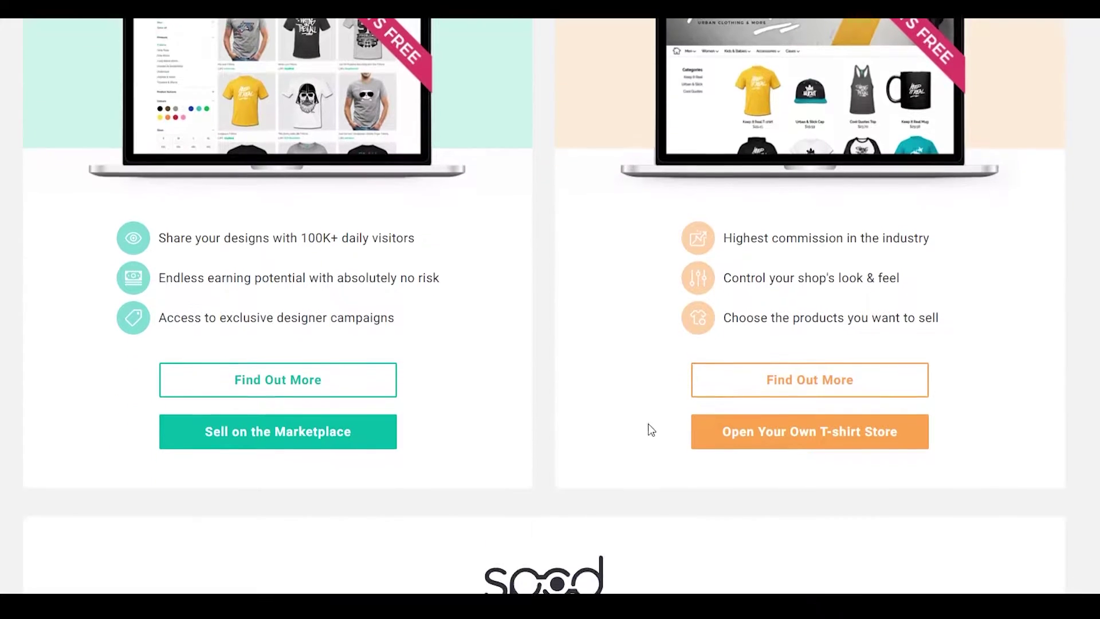
pyautogui.scroll(6, 533, 447)
pyautogui.scroll(1, 550, 258)
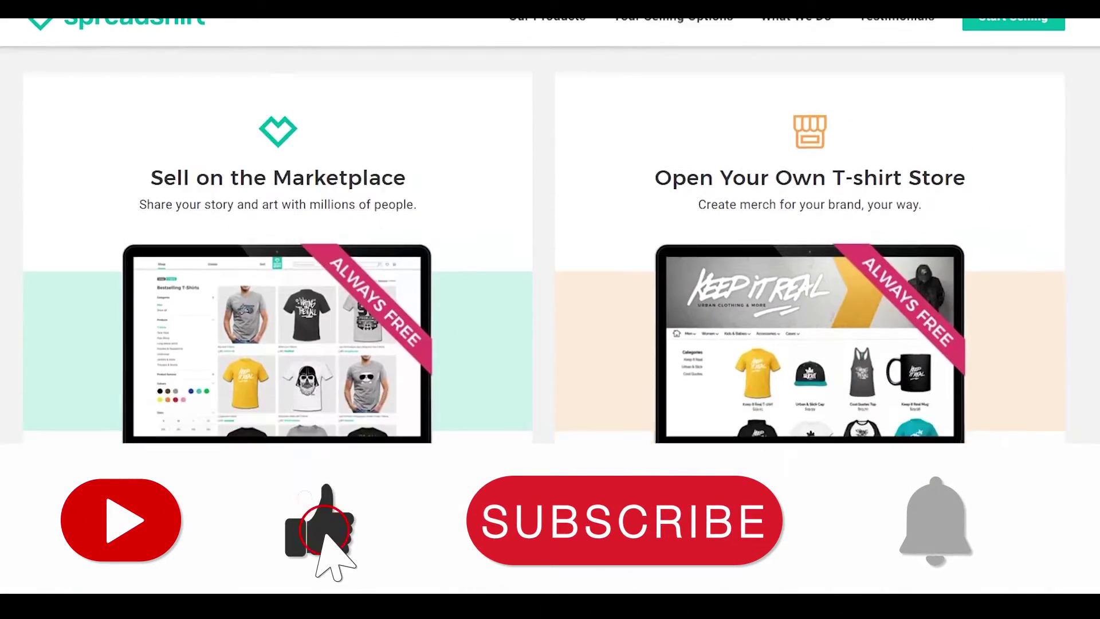
pyautogui.scroll(-3, 550, 258)
pyautogui.scroll(2, 550, 258)
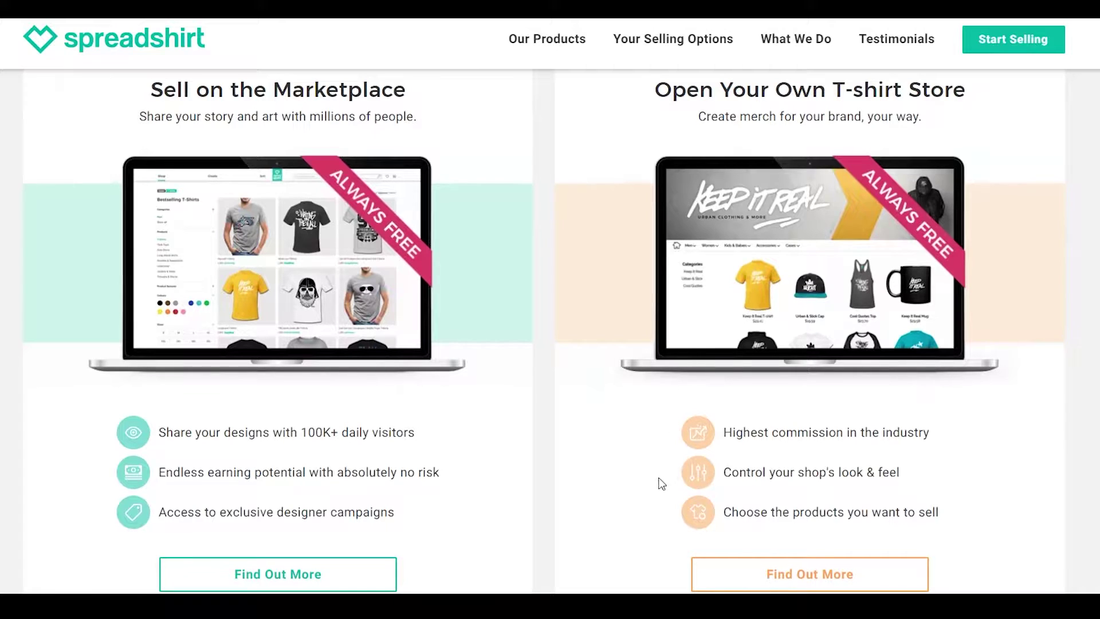
# - Choose to open your own T-shirt store and enter the shop name in the registration form
pyautogui.scroll(10, 664, 476)
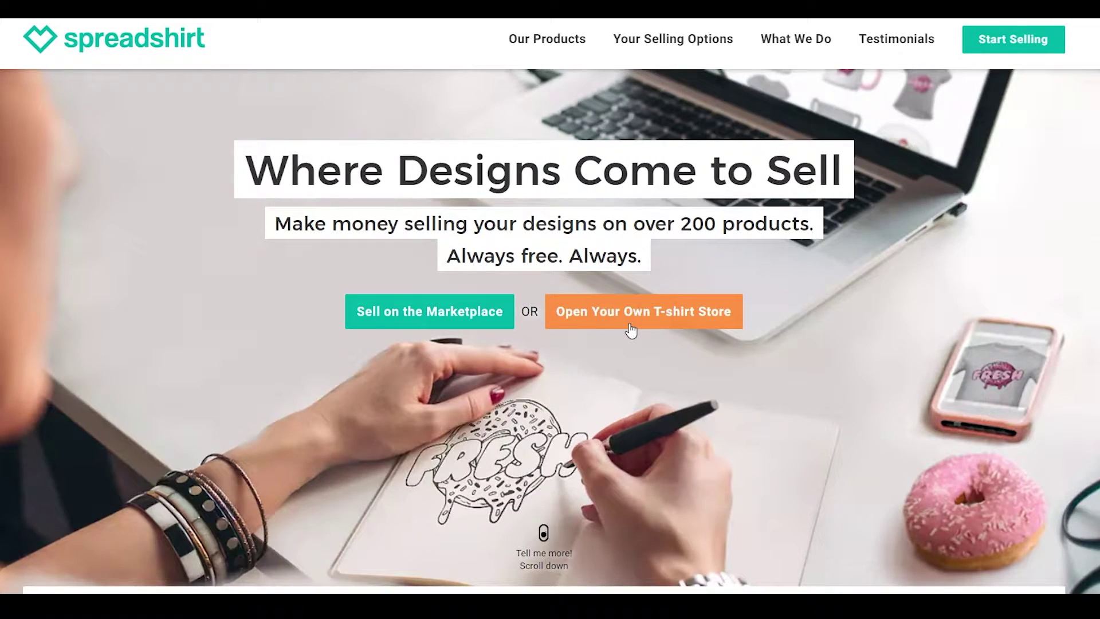
pyautogui.click(631, 329)
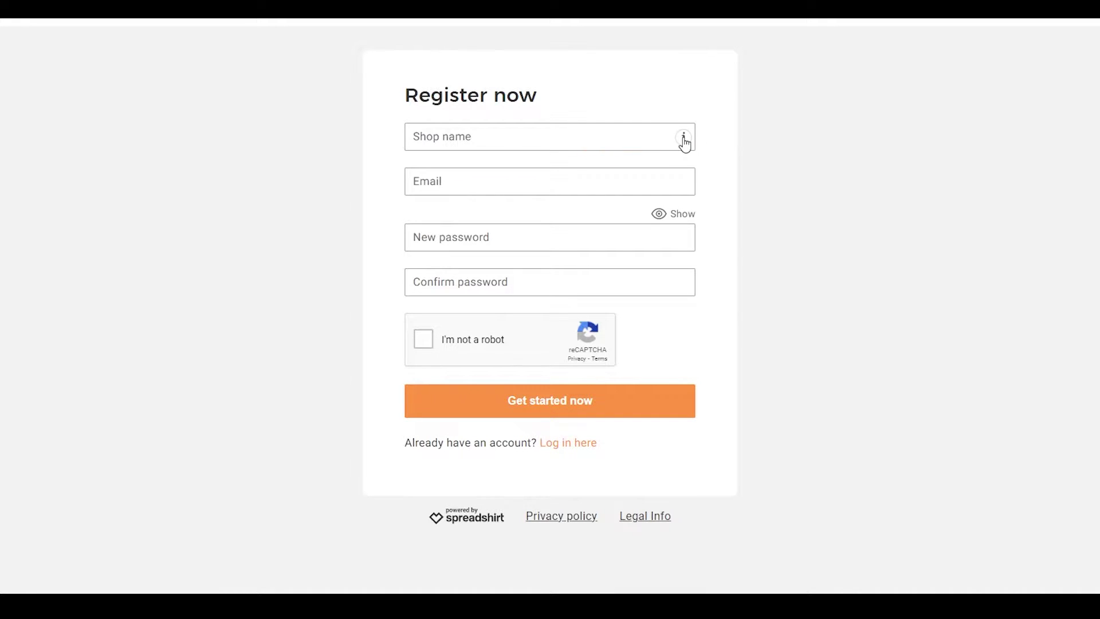
pyautogui.moveTo(685, 143)
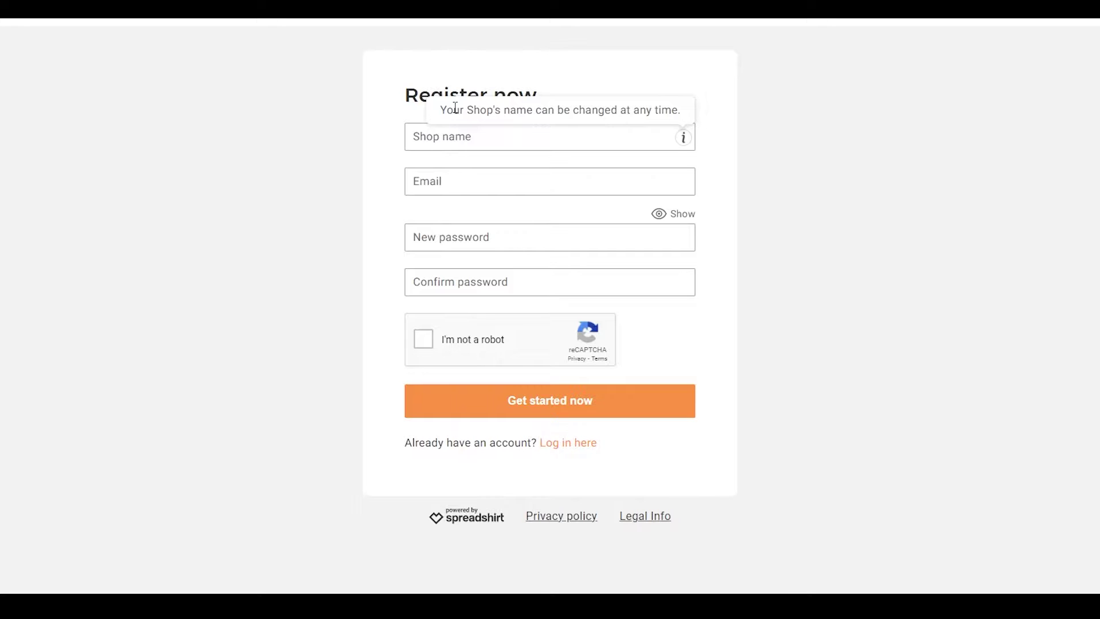
pyautogui.click(442, 140)
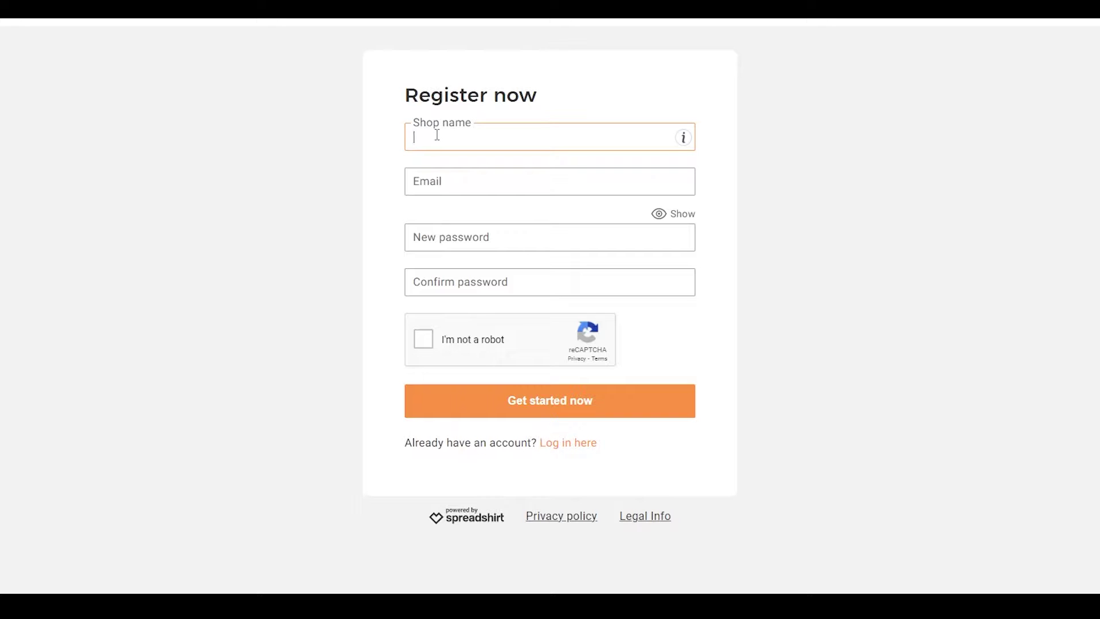
pyautogui.write("Osama's warehouse")
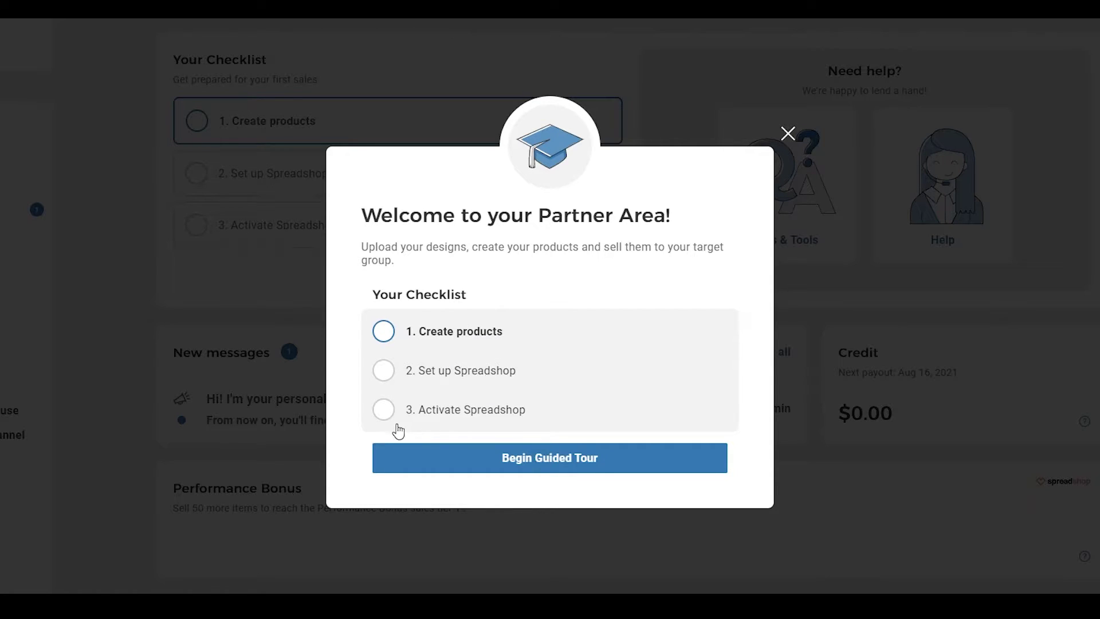
# - Begin the Partner Area's guided tour and open the Create products task of the checklist
pyautogui.click(529, 460)
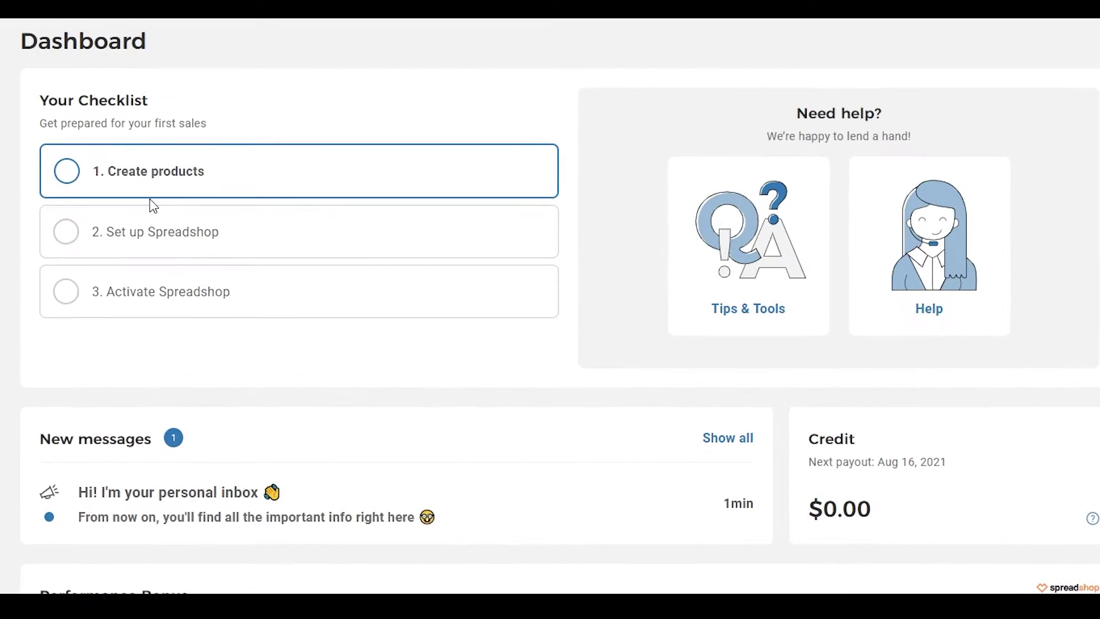
pyautogui.click(174, 172)
pyautogui.scroll(-1, 172, 150)
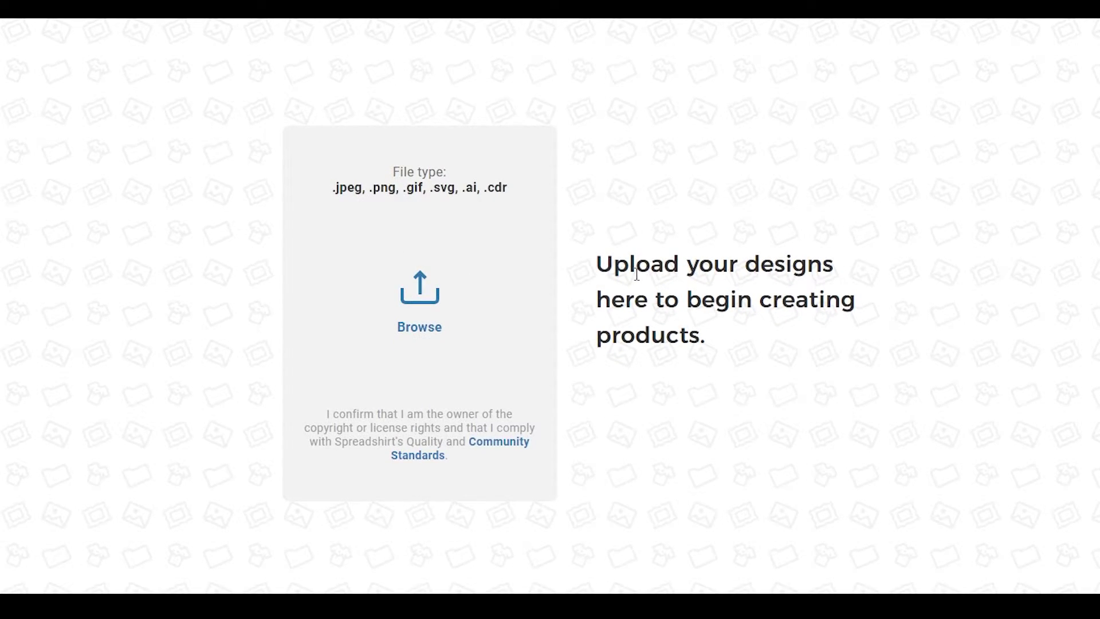
# - Upload the crowned cat photo from the computer as the design for the store's products
pyautogui.click(423, 290)
pyautogui.click(422, 314)
pyautogui.scroll(-1, 115, 166)
pyautogui.scroll(-4, 262, 115)
pyautogui.scroll(-6, 263, 115)
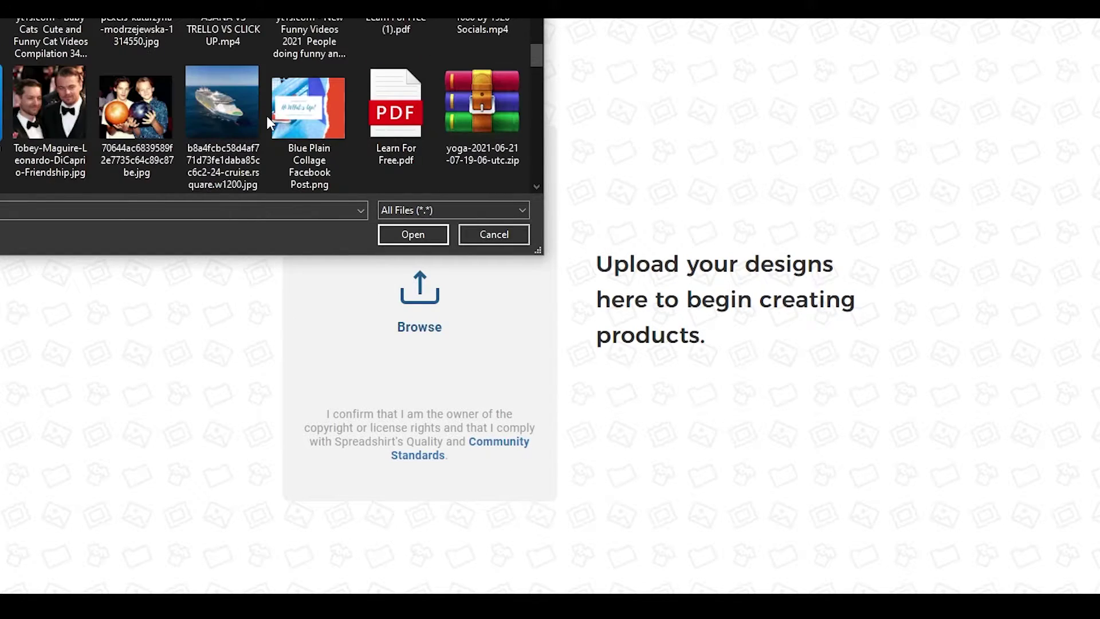
pyautogui.scroll(5, 266, 115)
pyautogui.scroll(-5, 266, 116)
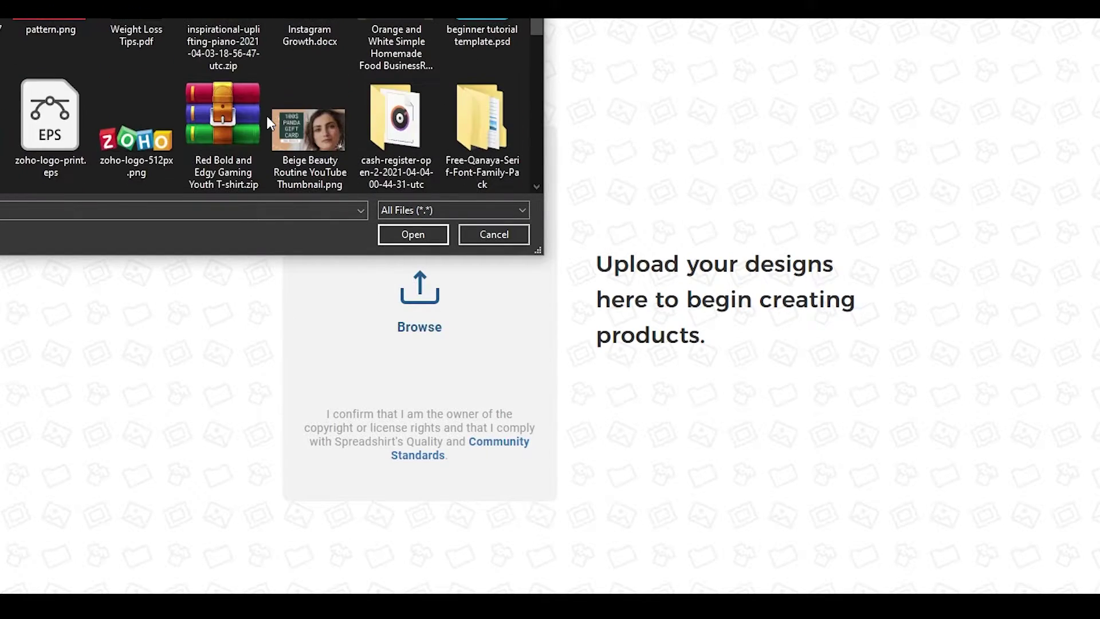
pyautogui.scroll(-6, 267, 116)
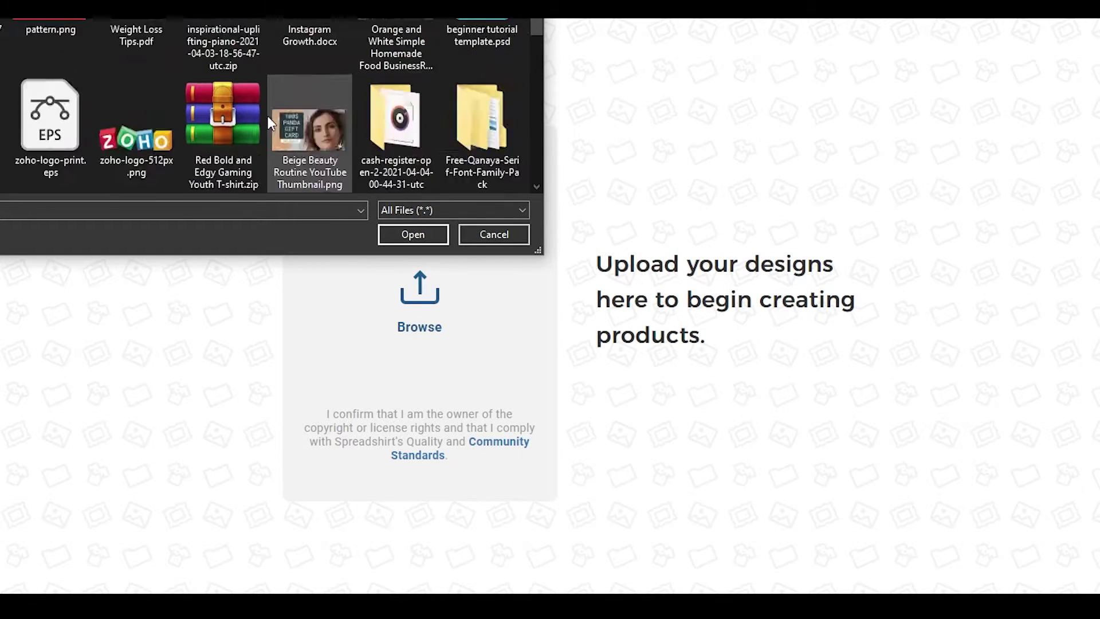
pyautogui.click(137, 35)
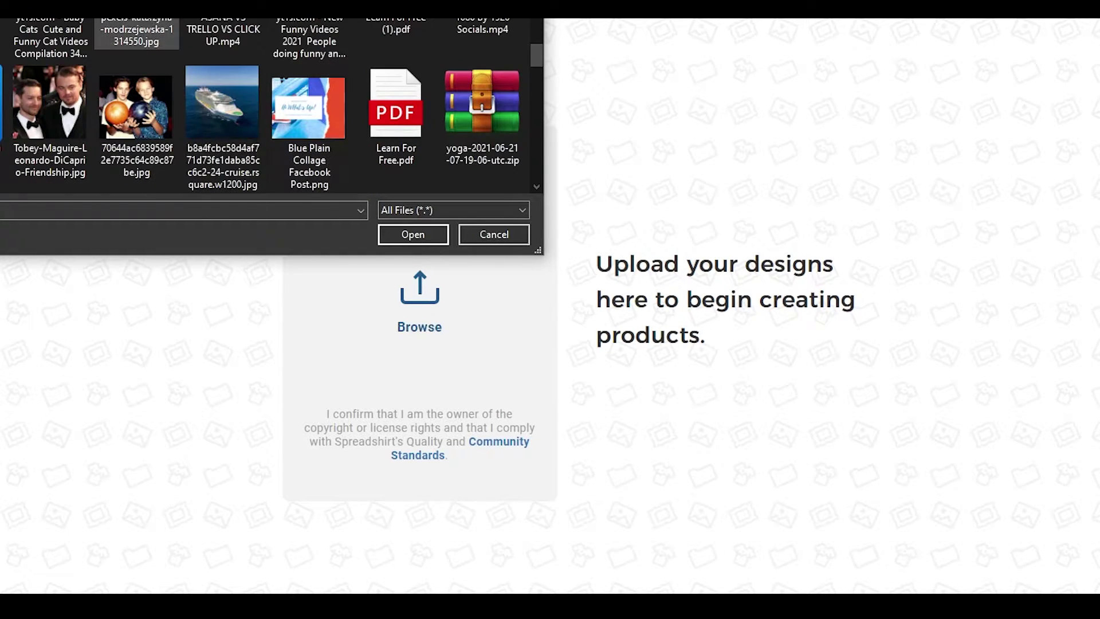
pyautogui.click(413, 235)
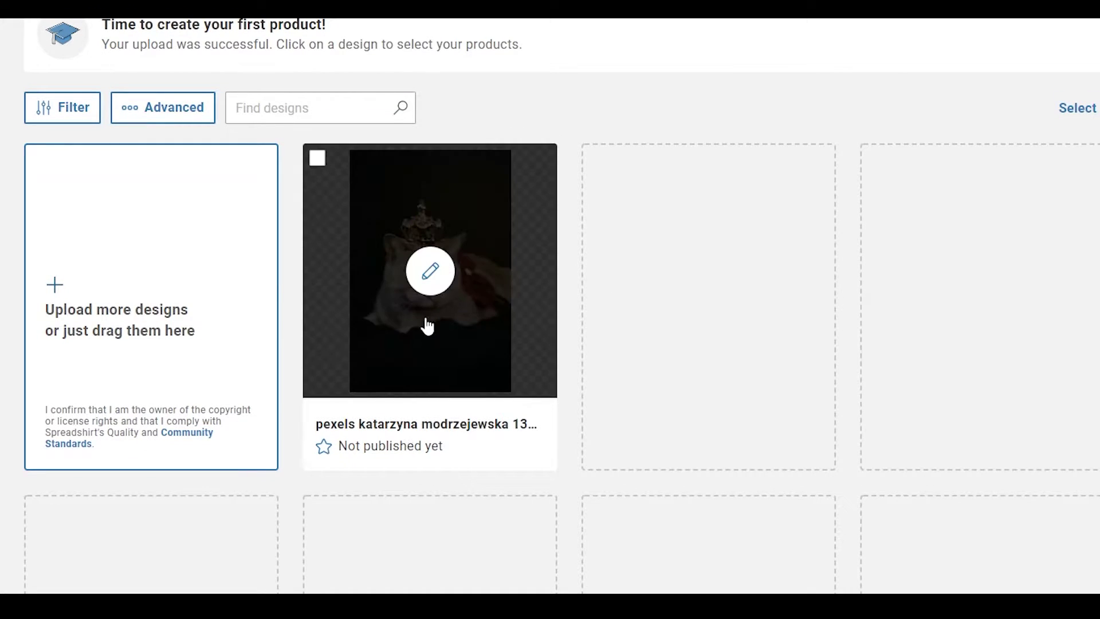
# - Open the uploaded cat design for product creation and review the products preselected by the template
pyautogui.click(434, 297)
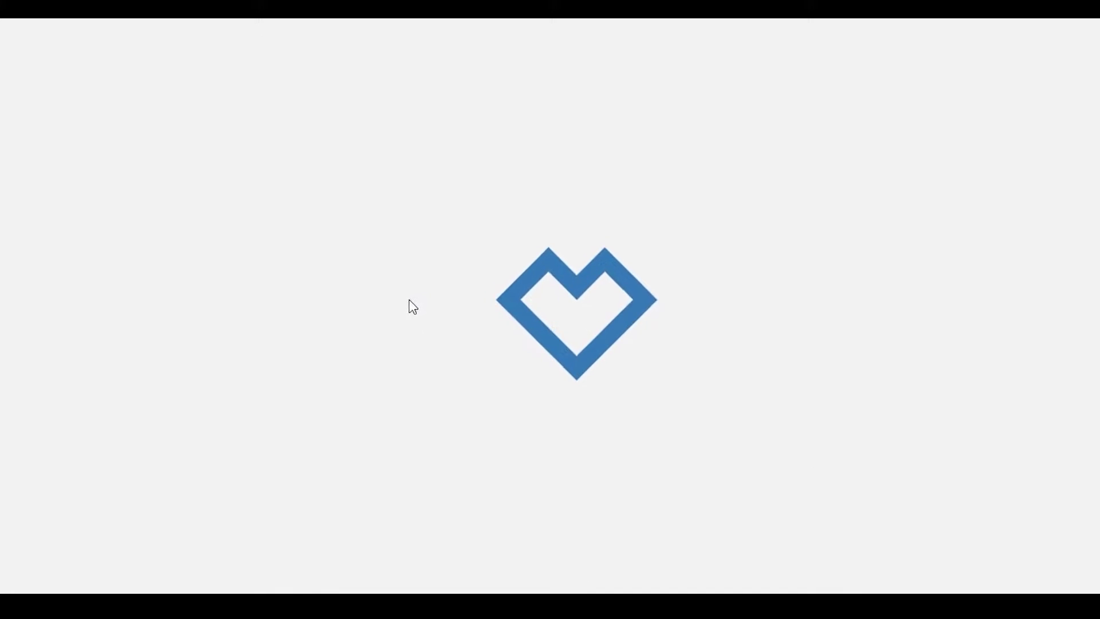
pyautogui.scroll(-5, 416, 298)
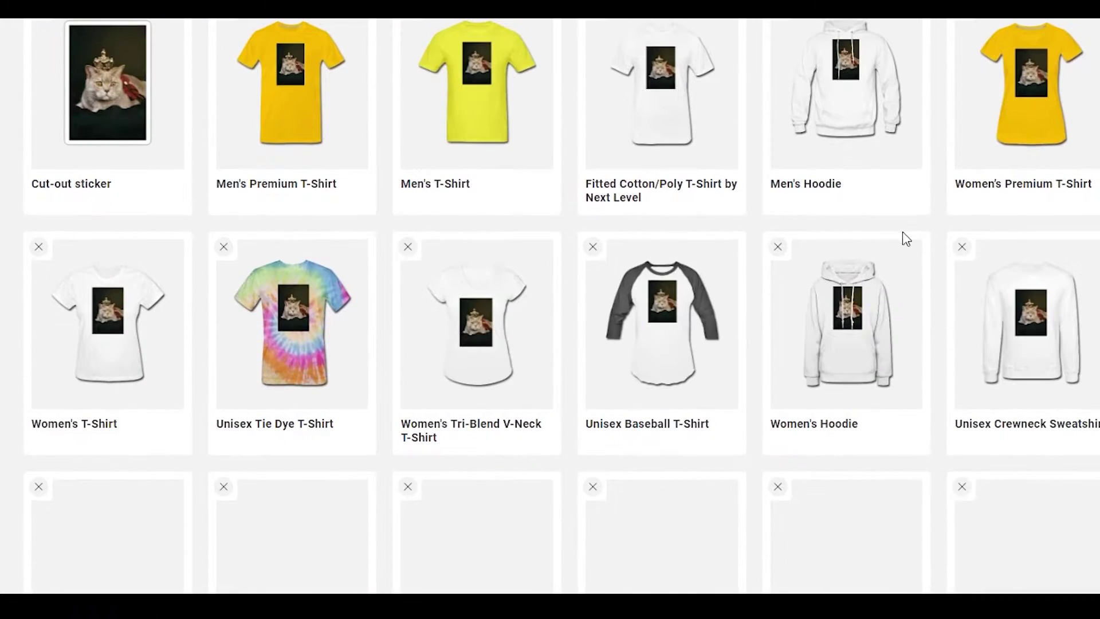
pyautogui.scroll(2, 901, 238)
pyautogui.scroll(2, 949, 198)
pyautogui.scroll(-4, 184, 165)
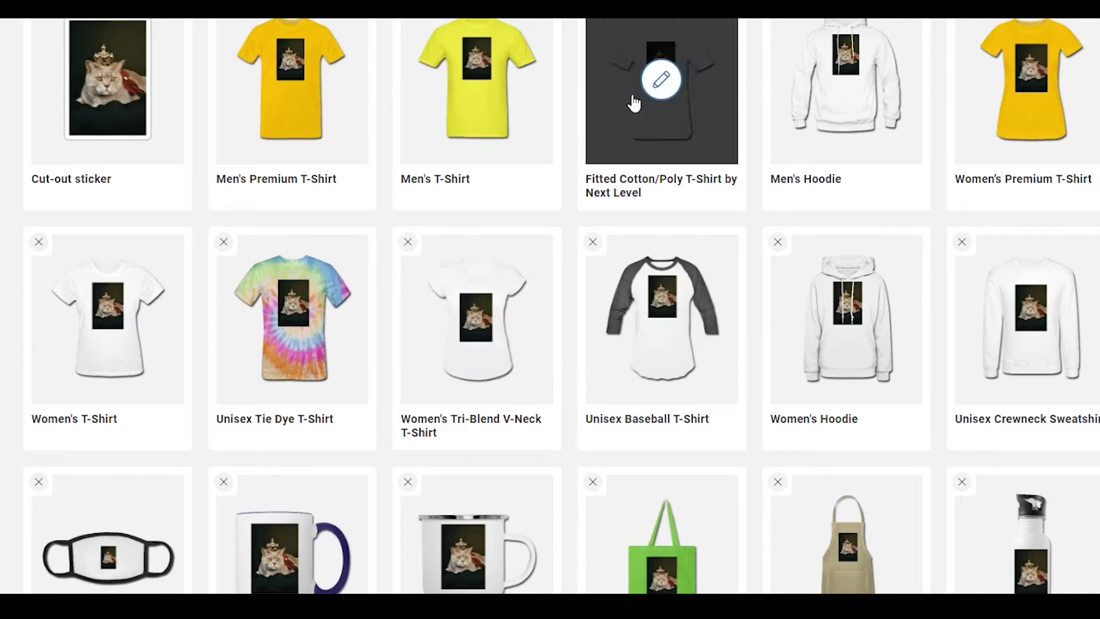
pyautogui.scroll(1, 838, 198)
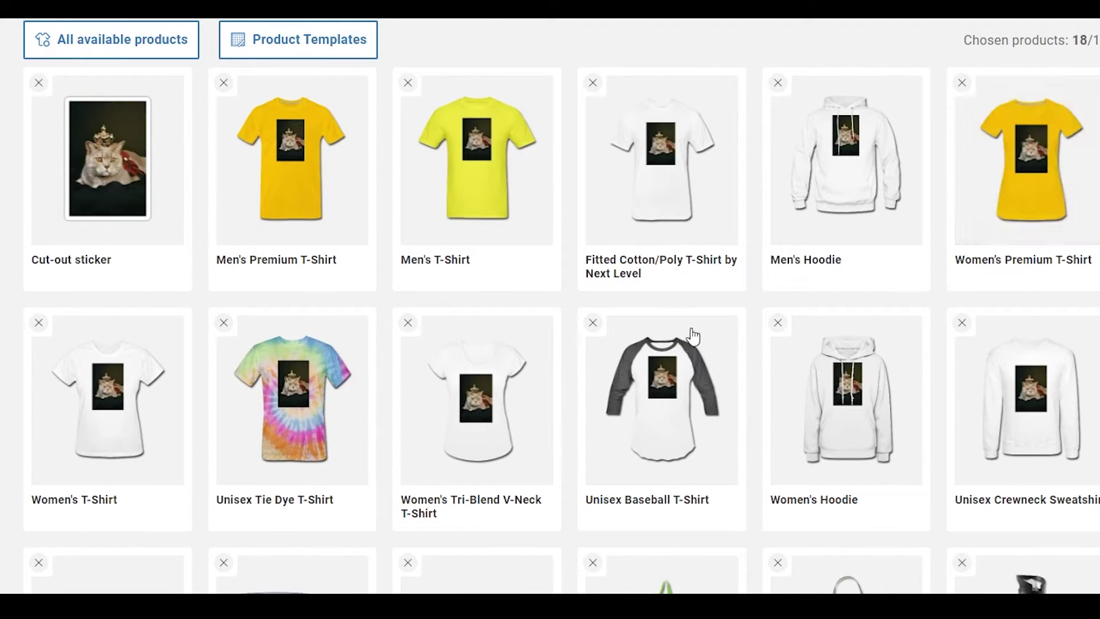
pyautogui.scroll(-1, 658, 349)
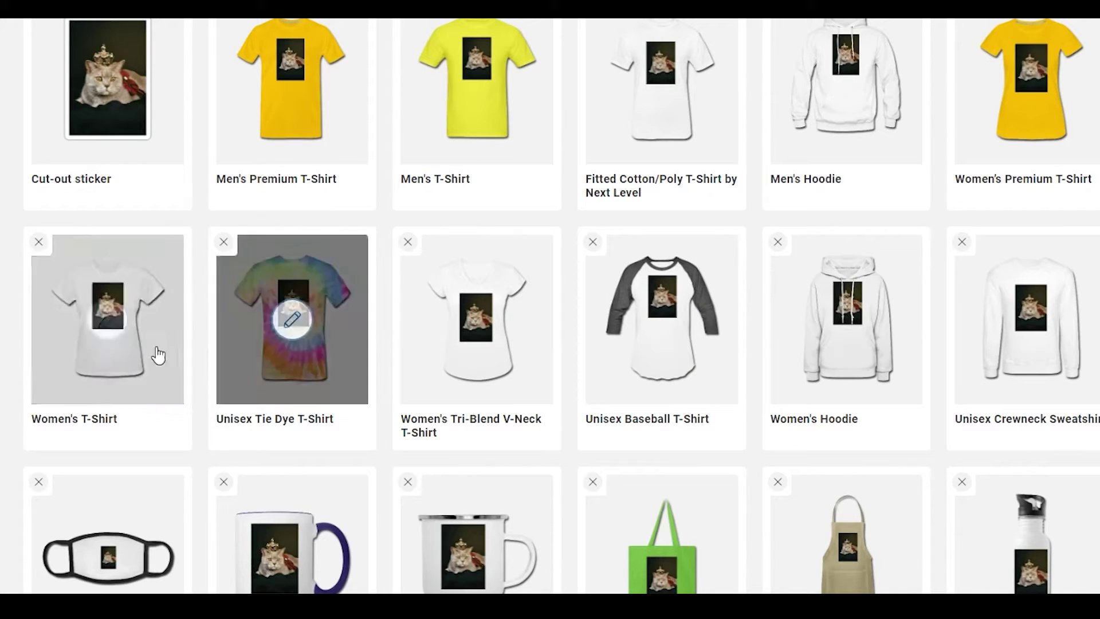
pyautogui.scroll(1, 136, 196)
pyautogui.scroll(-1, 142, 275)
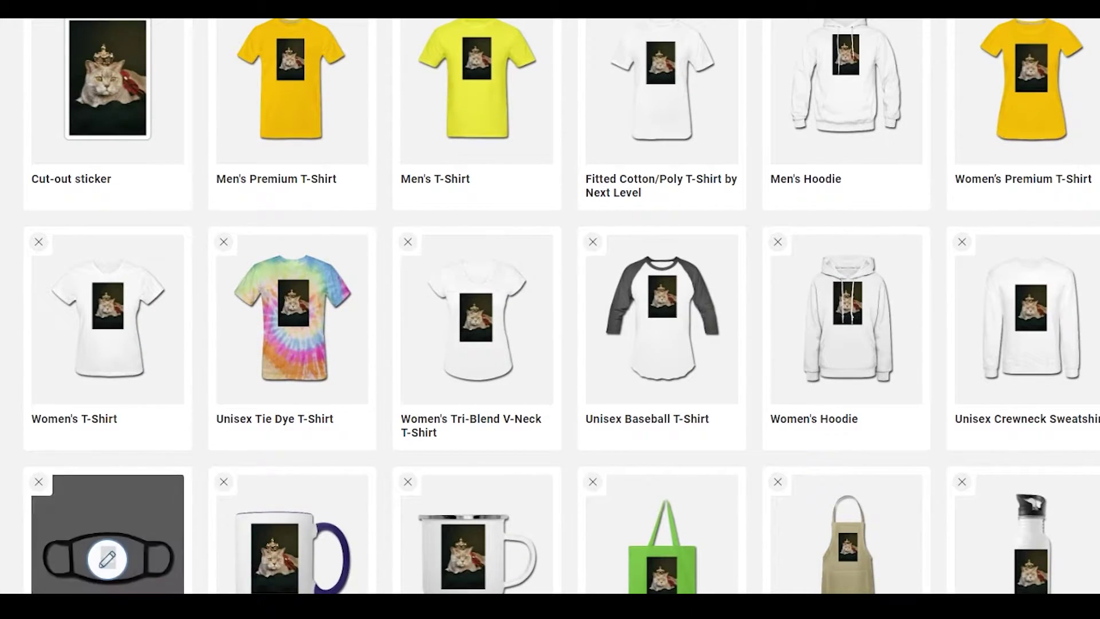
pyautogui.scroll(4, 245, 393)
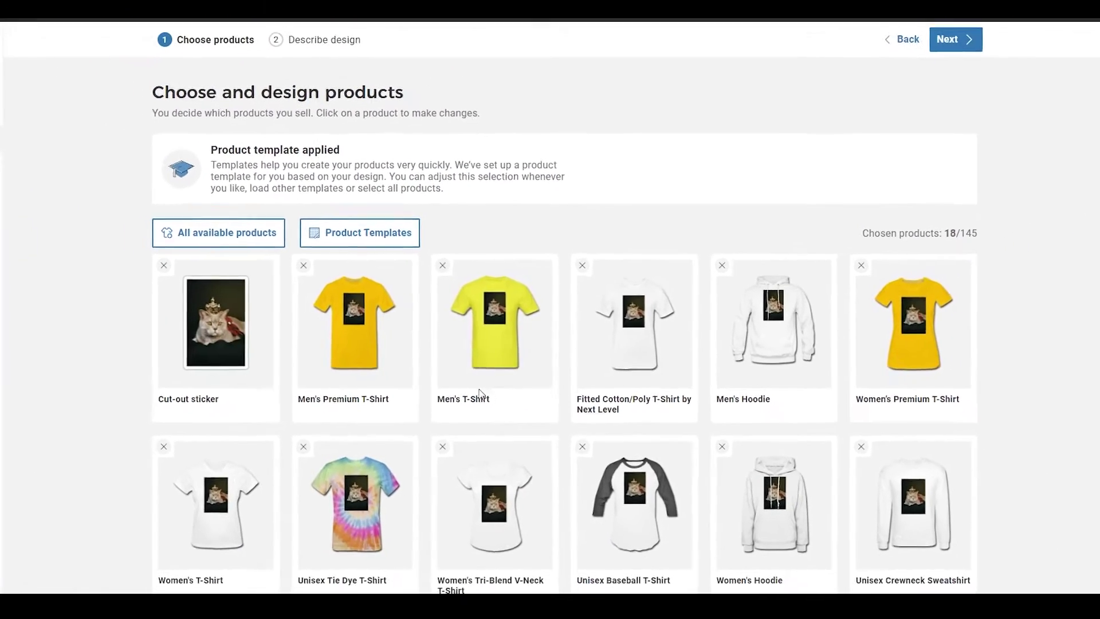
# - Adjust the Men's Premium T-Shirt: move the design lower on the front, resize it to 59%, and check the back view
pyautogui.click(353, 378)
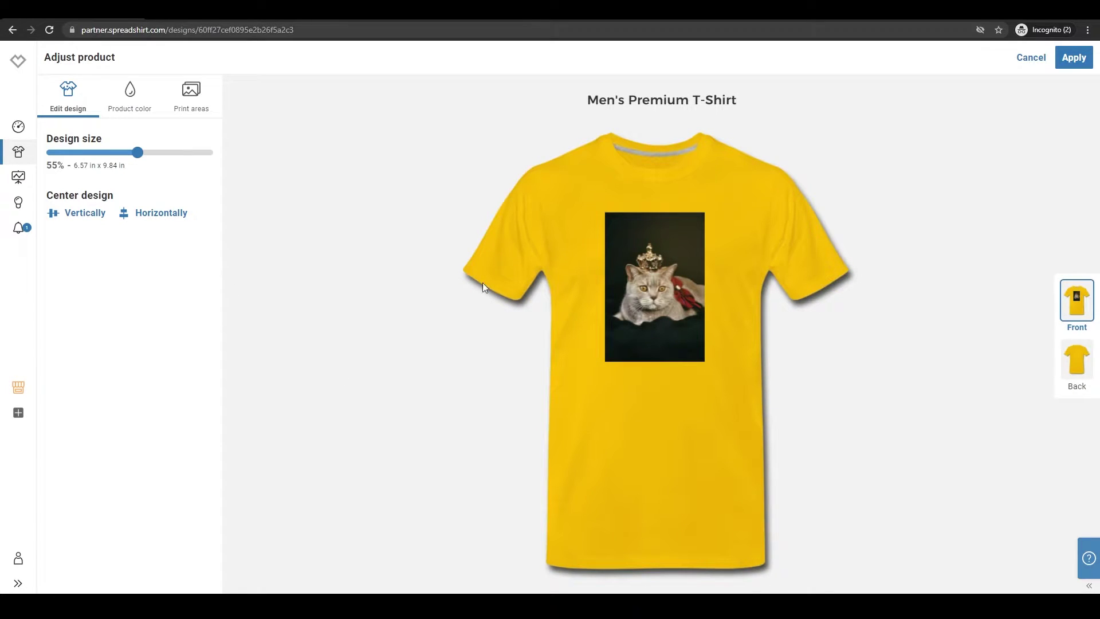
pyautogui.moveTo(673, 296); pyautogui.dragTo(664, 321)
pyautogui.click(164, 154)
pyautogui.moveTo(165, 159)
pyautogui.mouseDown()
pyautogui.moveTo(213, 158)
pyautogui.moveTo(130, 166)
pyautogui.moveTo(144, 165)
pyautogui.mouseUp()
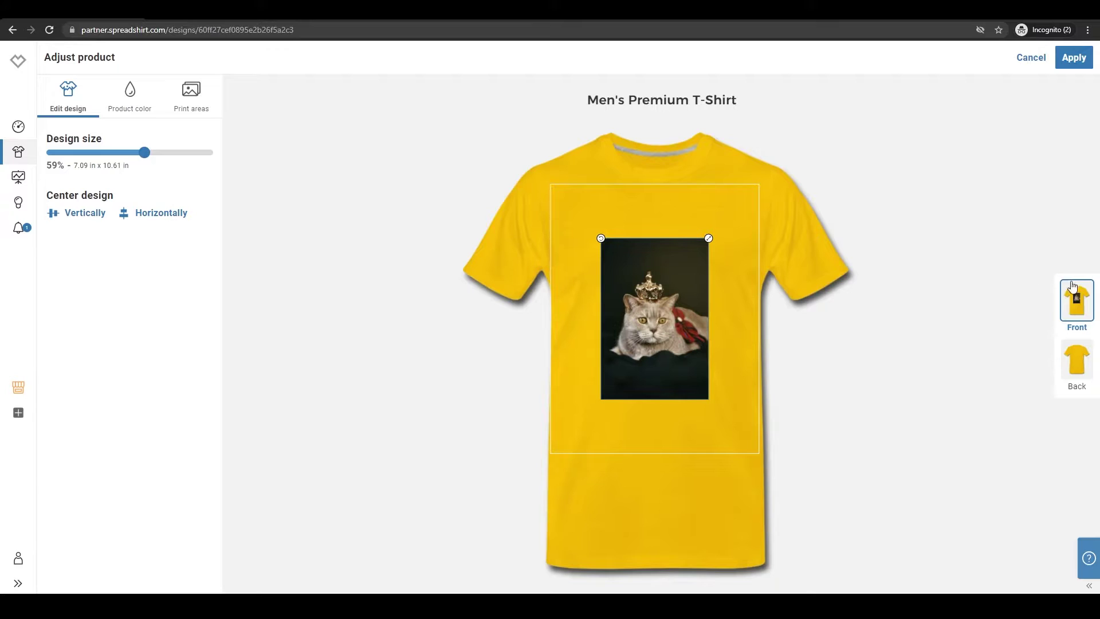
pyautogui.click(1077, 359)
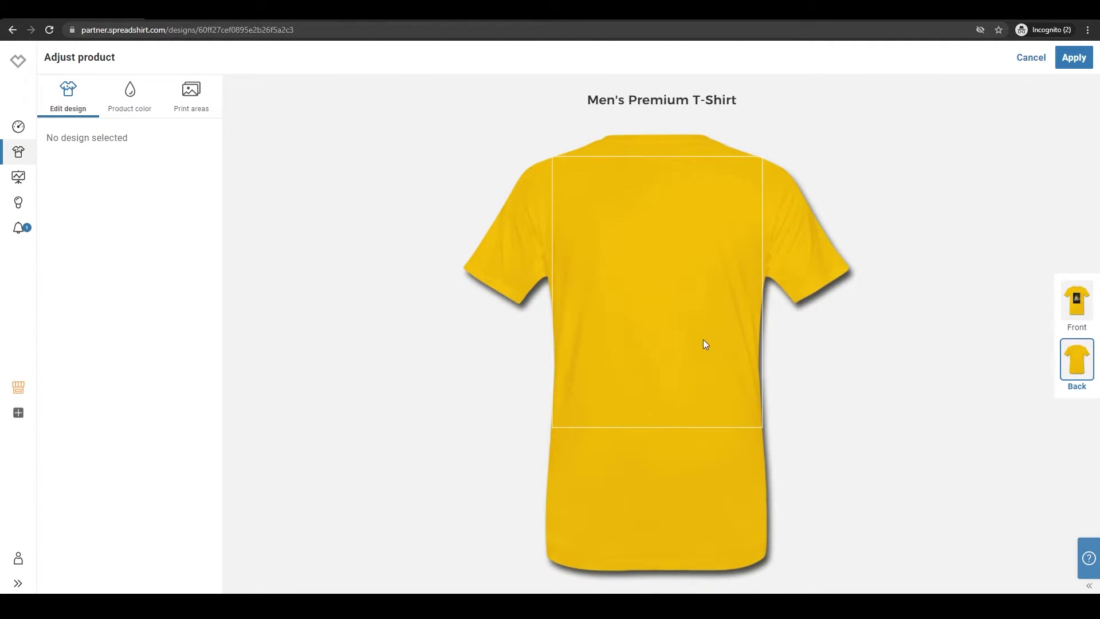
pyautogui.click(1081, 307)
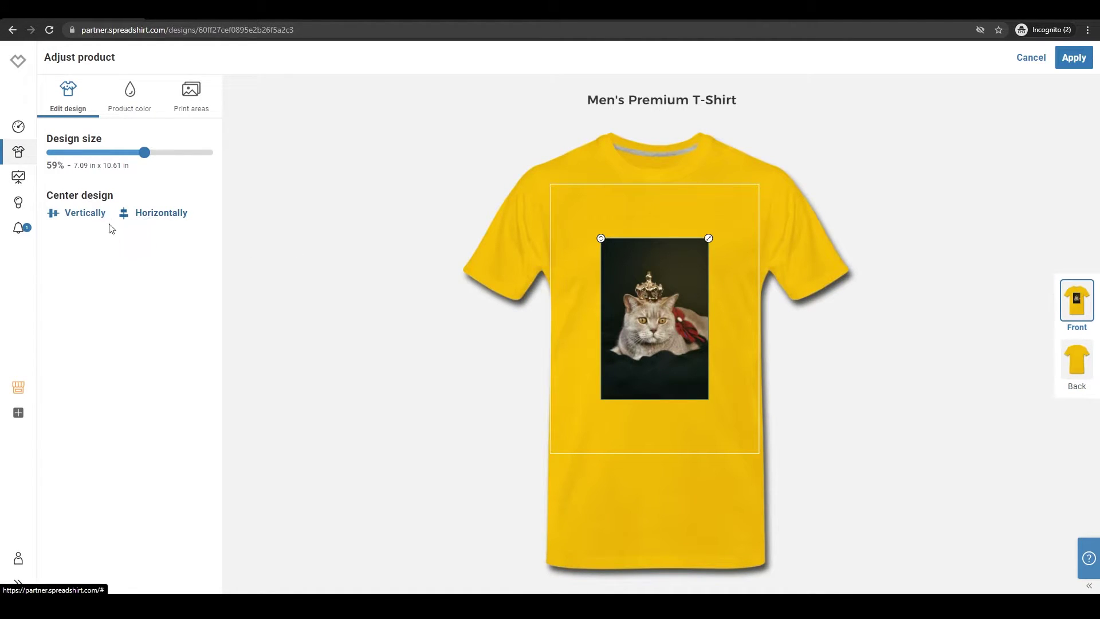
# - Try several default display colors for the Men's Premium T-Shirt, including teal and white, and set it to black
pyautogui.click(129, 98)
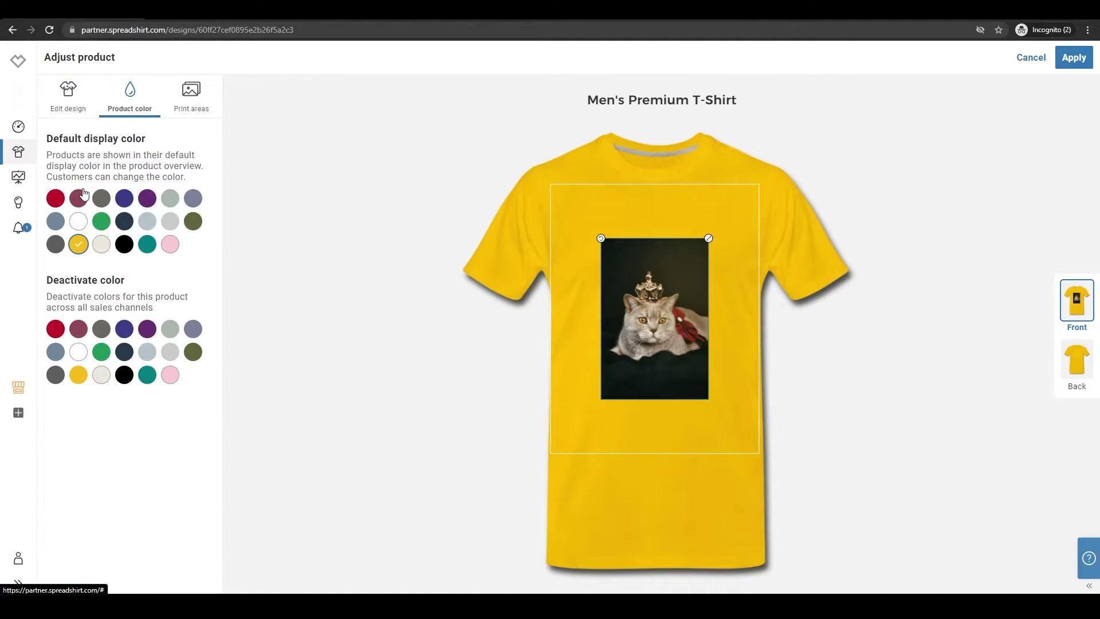
pyautogui.click(123, 244)
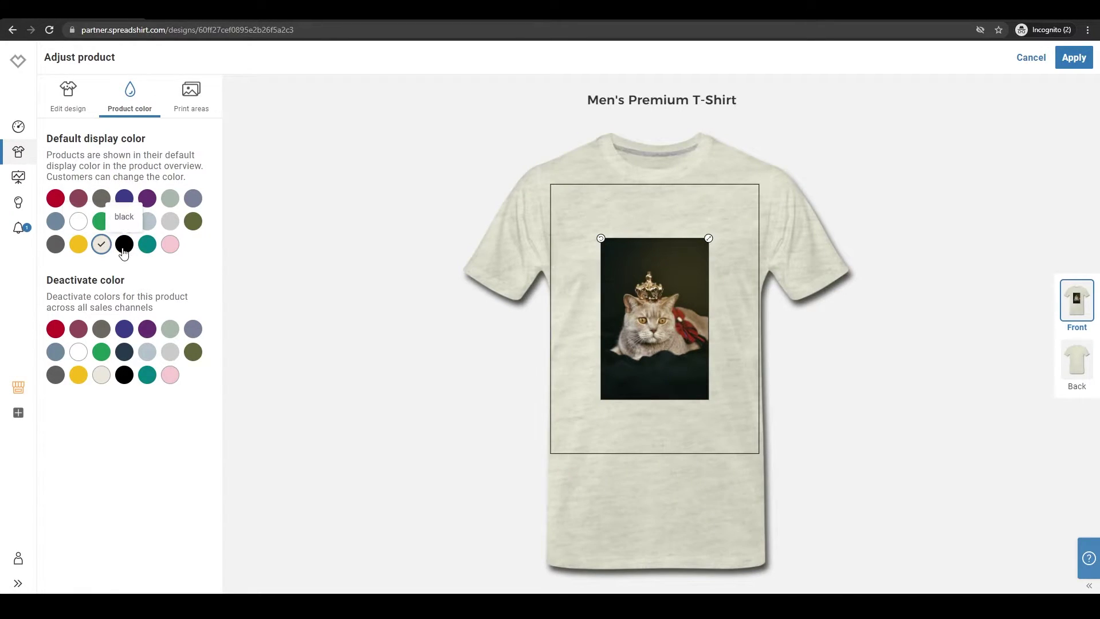
pyautogui.click(147, 246)
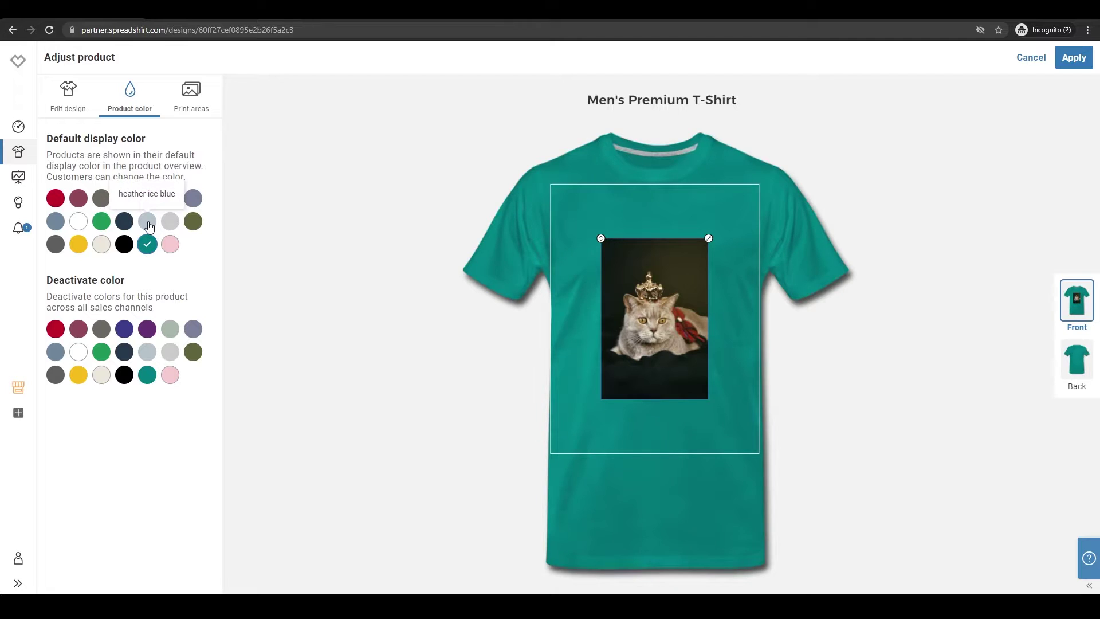
pyautogui.click(148, 224)
pyautogui.click(86, 223)
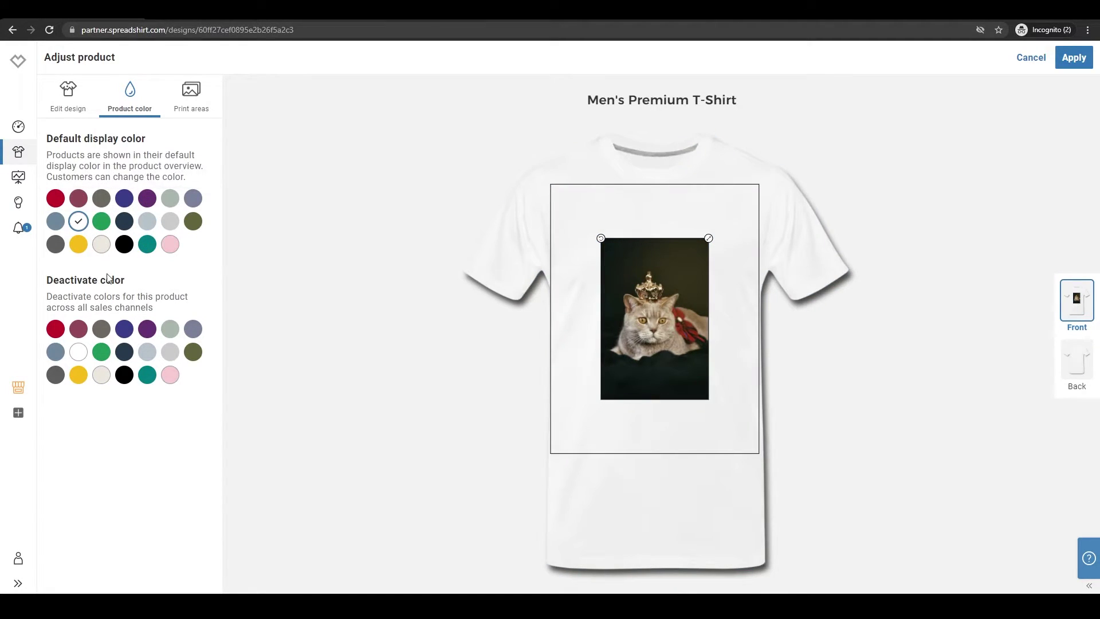
pyautogui.click(123, 246)
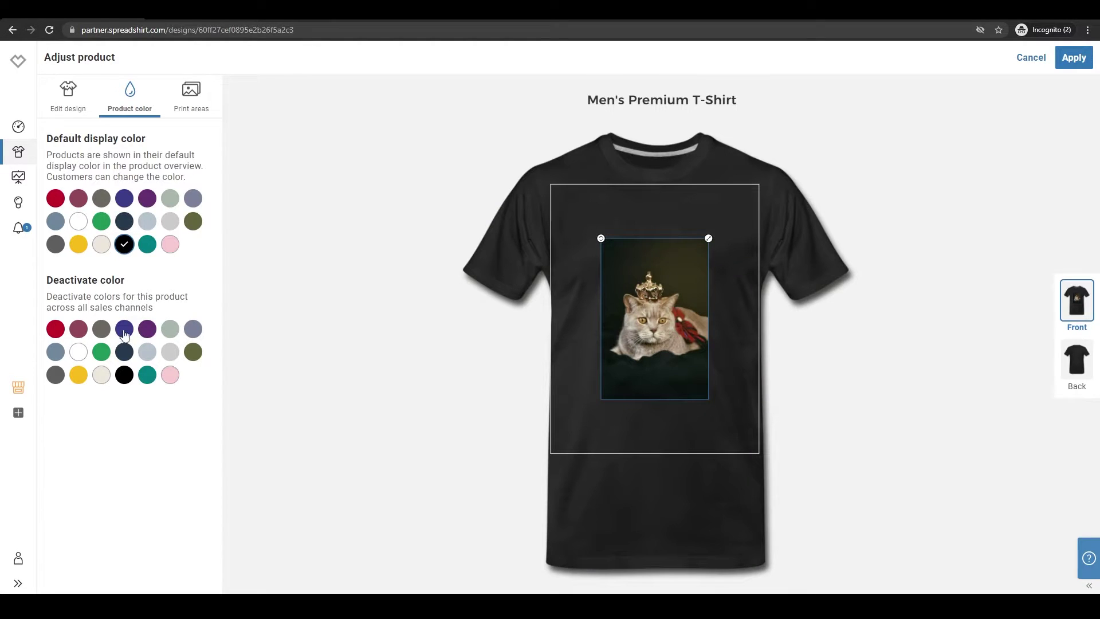
# - Try deactivating the purple color for the Men's Premium T-Shirt, and reactivate it
pyautogui.click(147, 328)
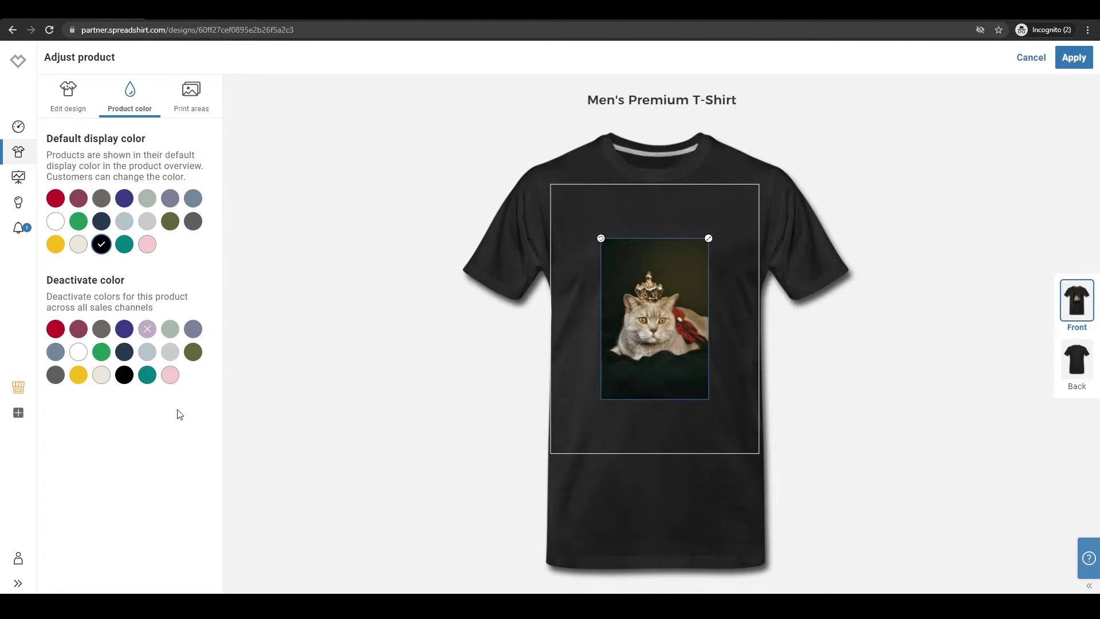
pyautogui.click(147, 328)
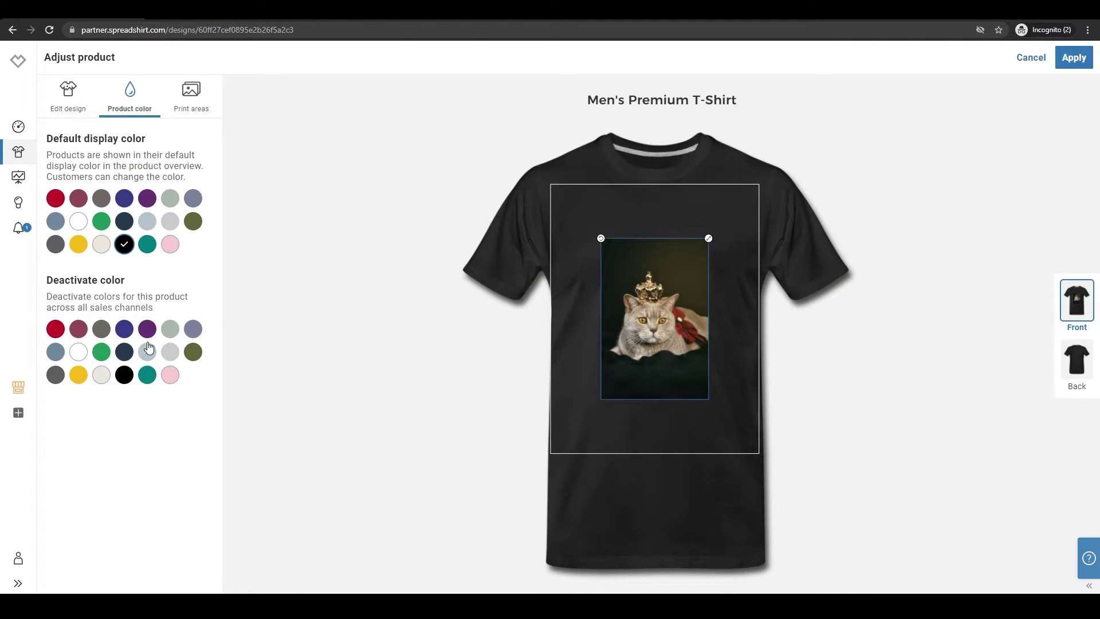
# - Check the shirt's front and back print areas, and slightly reduce the size of the cat design on the front
pyautogui.click(193, 108)
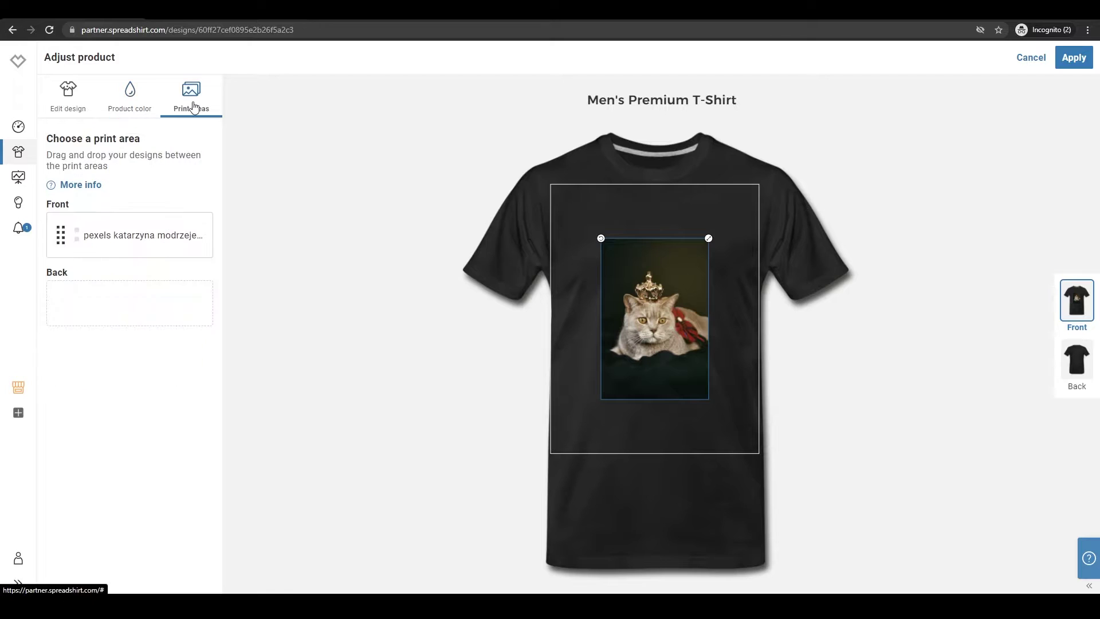
pyautogui.moveTo(116, 243)
pyautogui.mouseDown()
pyautogui.moveTo(126, 247)
pyautogui.moveTo(125, 231)
pyautogui.mouseUp()
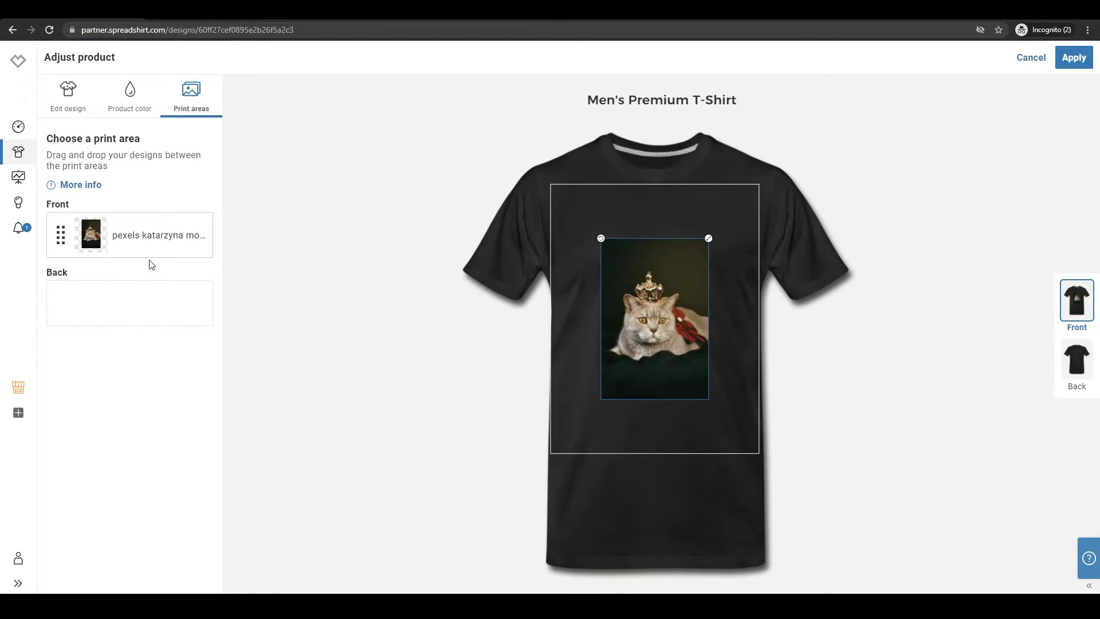
pyautogui.click(74, 101)
pyautogui.rightClick(85, 91)
pyautogui.click(90, 330)
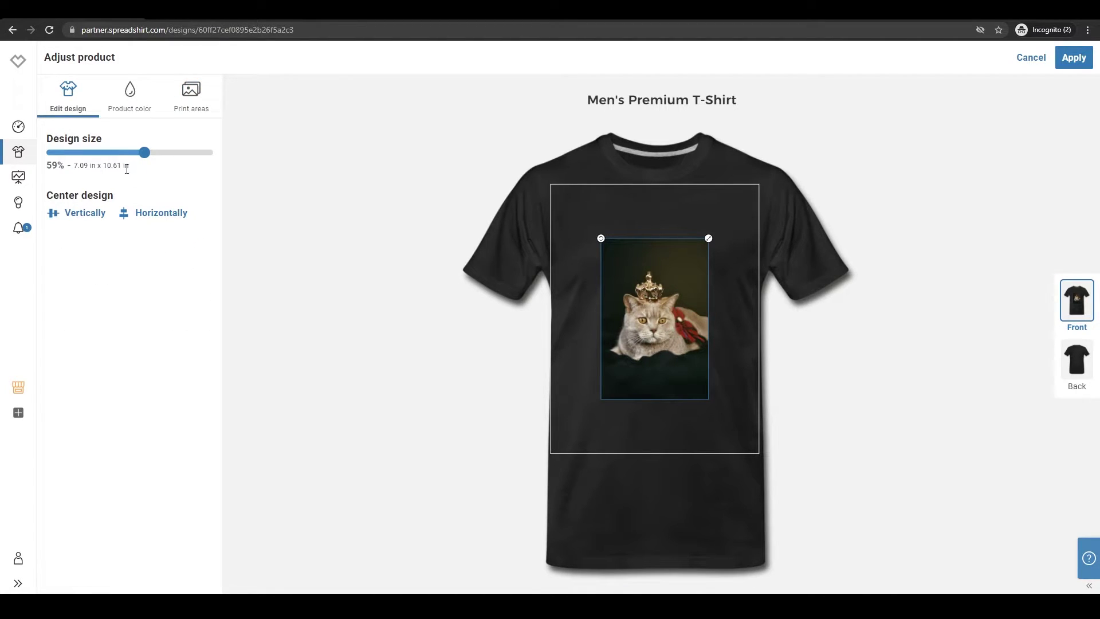
pyautogui.moveTo(143, 153)
pyautogui.mouseDown()
pyautogui.moveTo(105, 153)
pyautogui.moveTo(138, 153)
pyautogui.mouseUp()
pyautogui.click(127, 109)
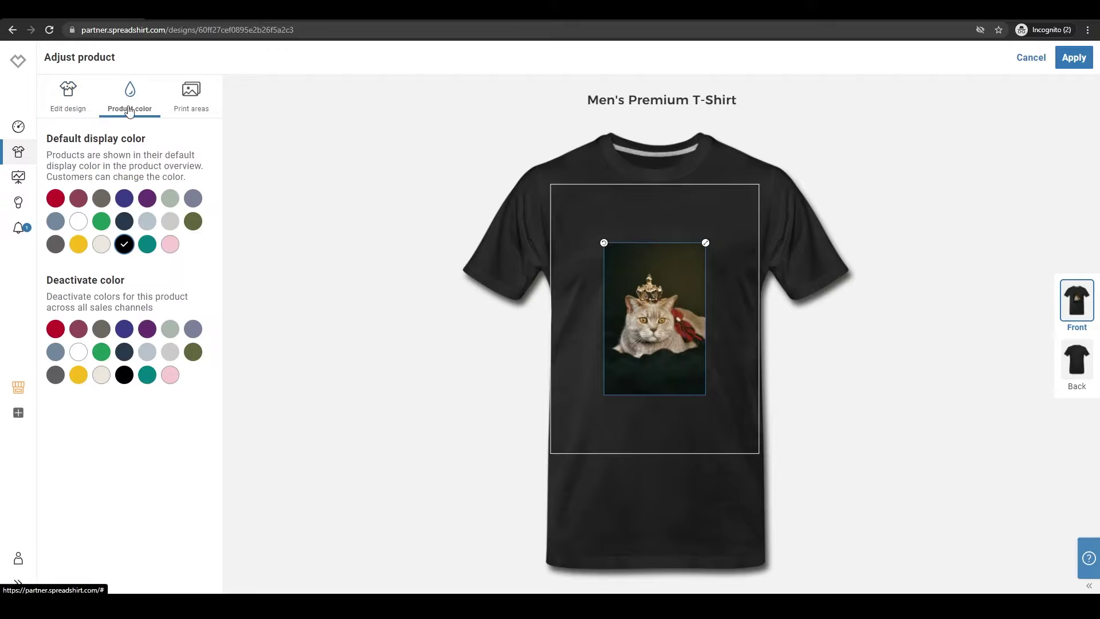
pyautogui.click(193, 96)
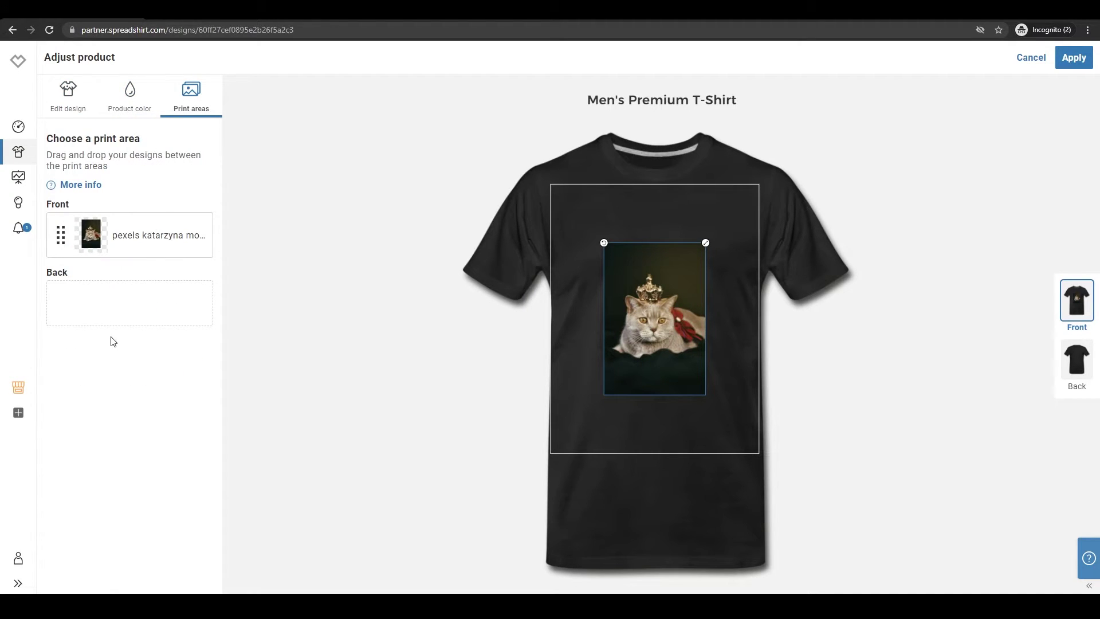
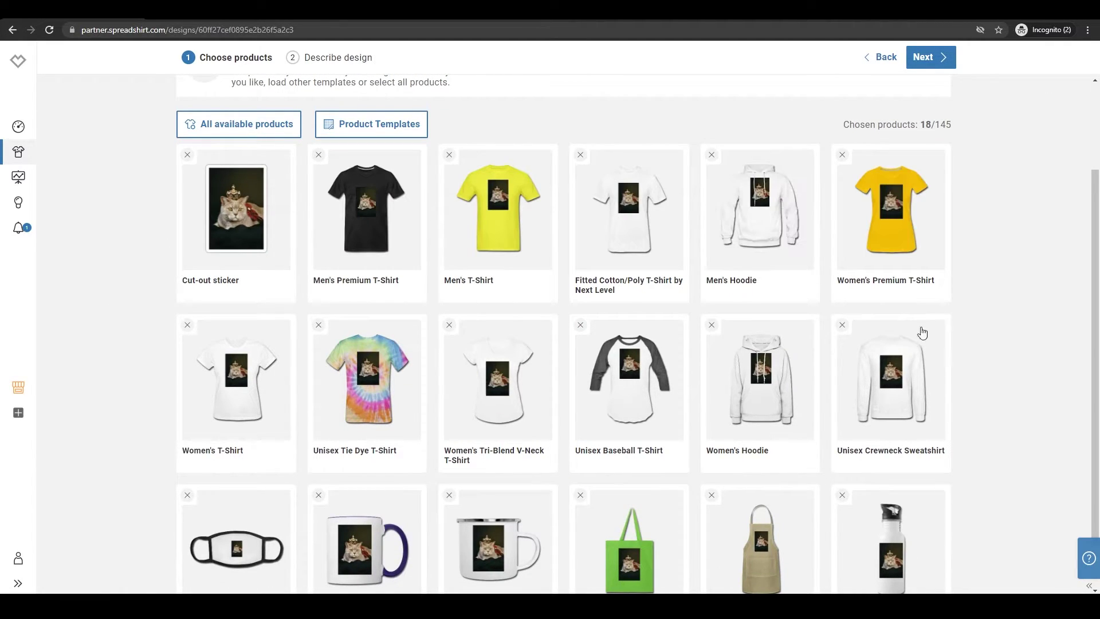
# - Remove the Adjustable Apron from the chosen products
pyautogui.scroll(-1, 685, 484)
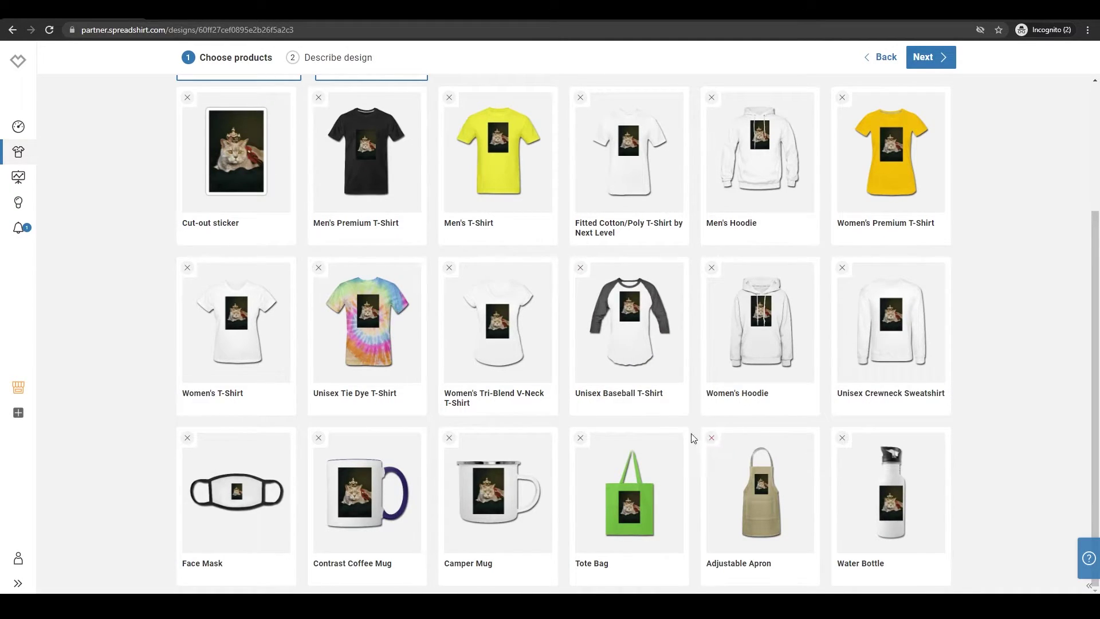
pyautogui.click(712, 439)
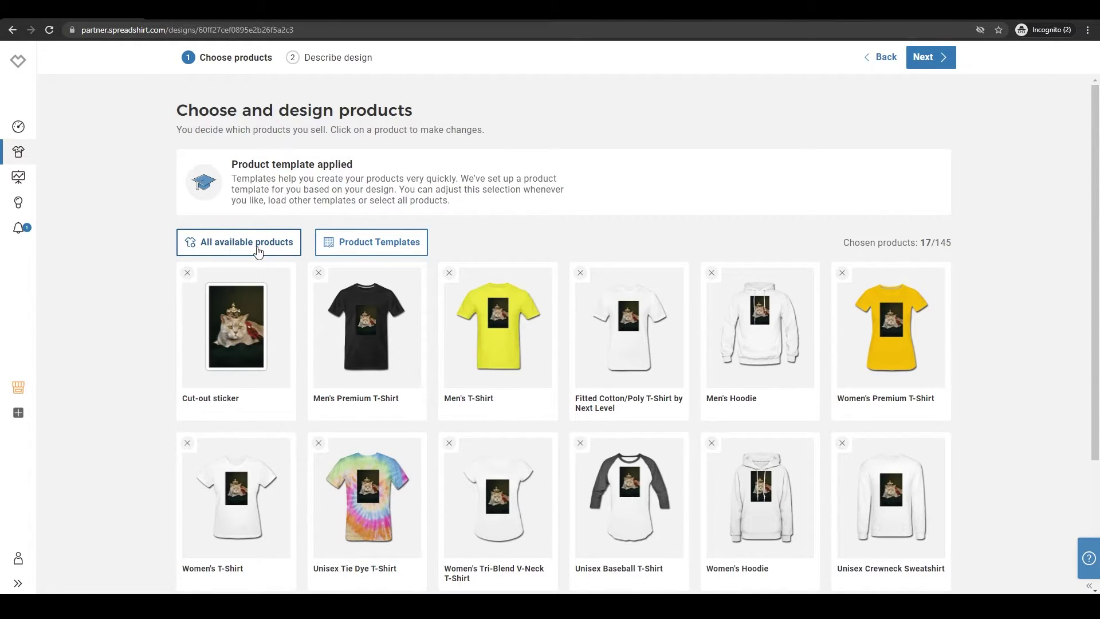
# - Open the overview of all available products and browse the men's T-shirts, V-necks and tanks offered for the design
pyautogui.click(259, 252)
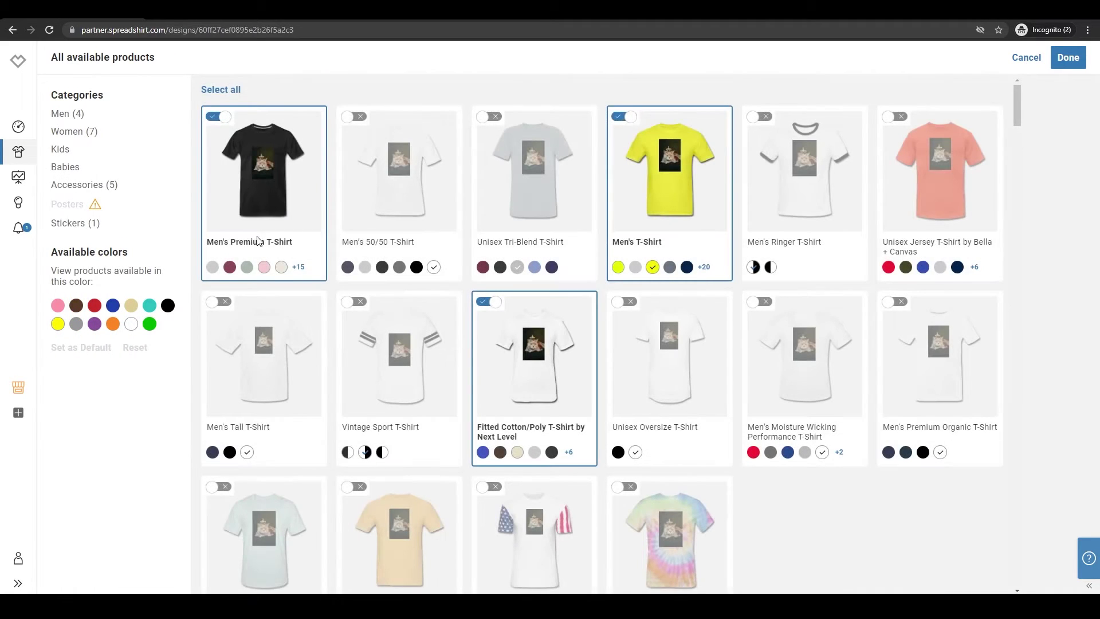
pyautogui.scroll(-3, 401, 240)
pyautogui.scroll(-3, 385, 398)
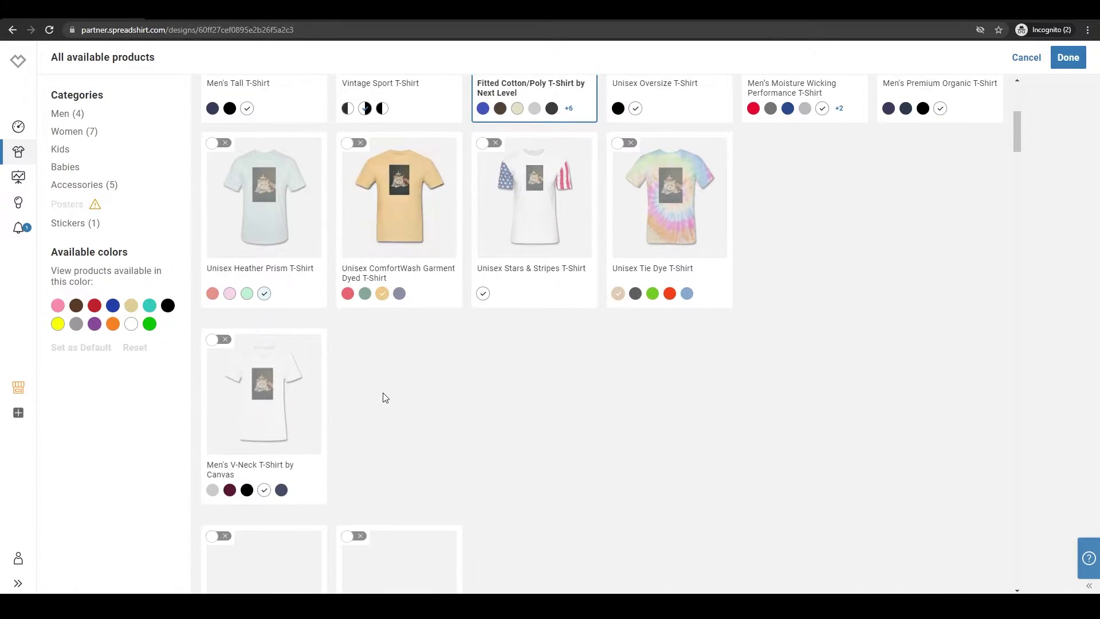
pyautogui.scroll(3, 384, 404)
pyautogui.scroll(-5, 377, 484)
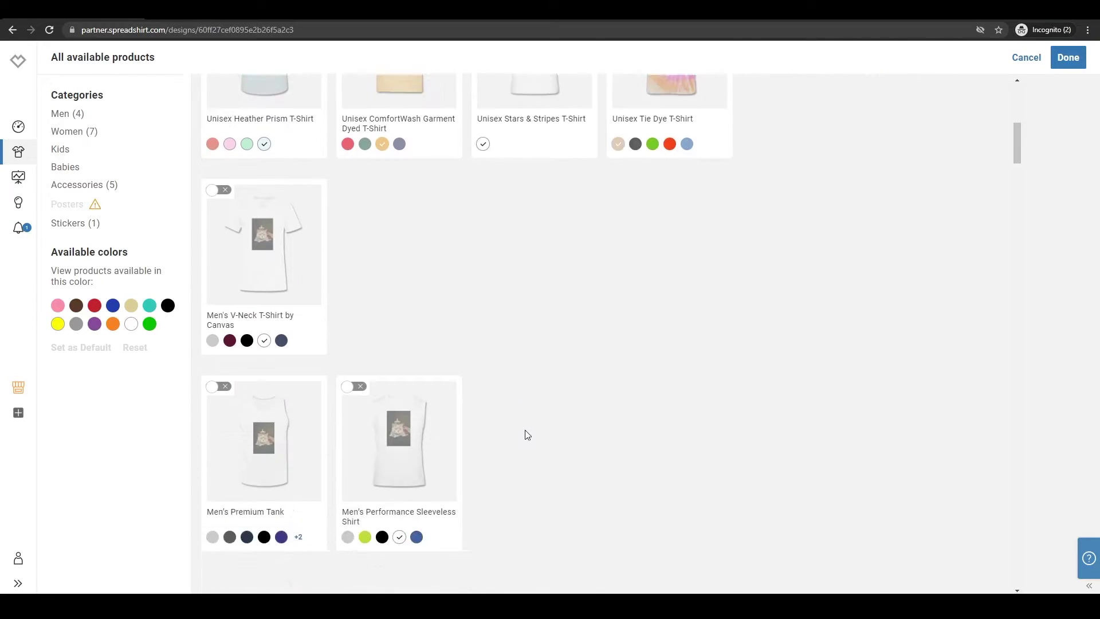
pyautogui.scroll(-2, 527, 436)
pyautogui.scroll(5, 527, 324)
pyautogui.scroll(-3, 509, 306)
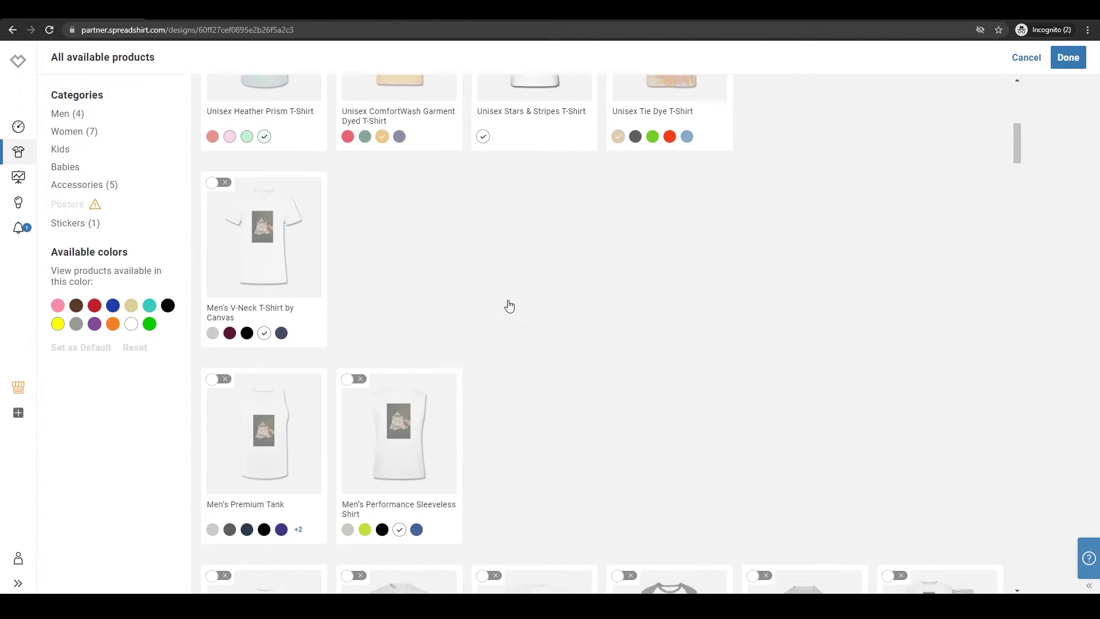
# - Add the Unisex Colorblock Hoodie, Men's Zip Hoodie and Unisex Pajama Set to the chosen products and apply the selection
pyautogui.scroll(-10, 509, 306)
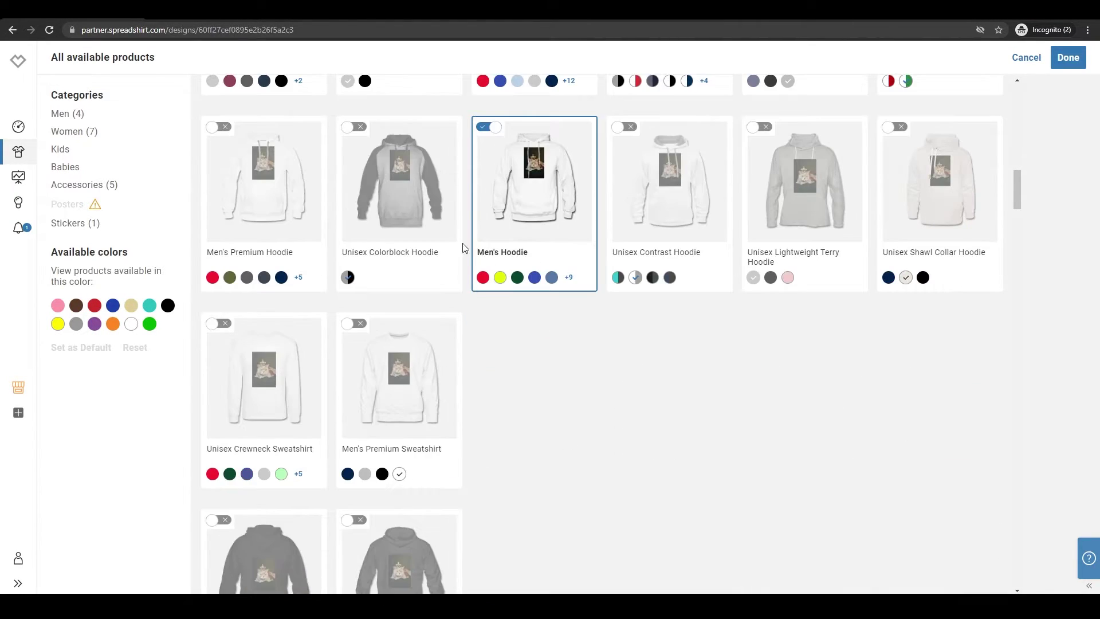
pyautogui.click(351, 129)
pyautogui.scroll(-5, 550, 355)
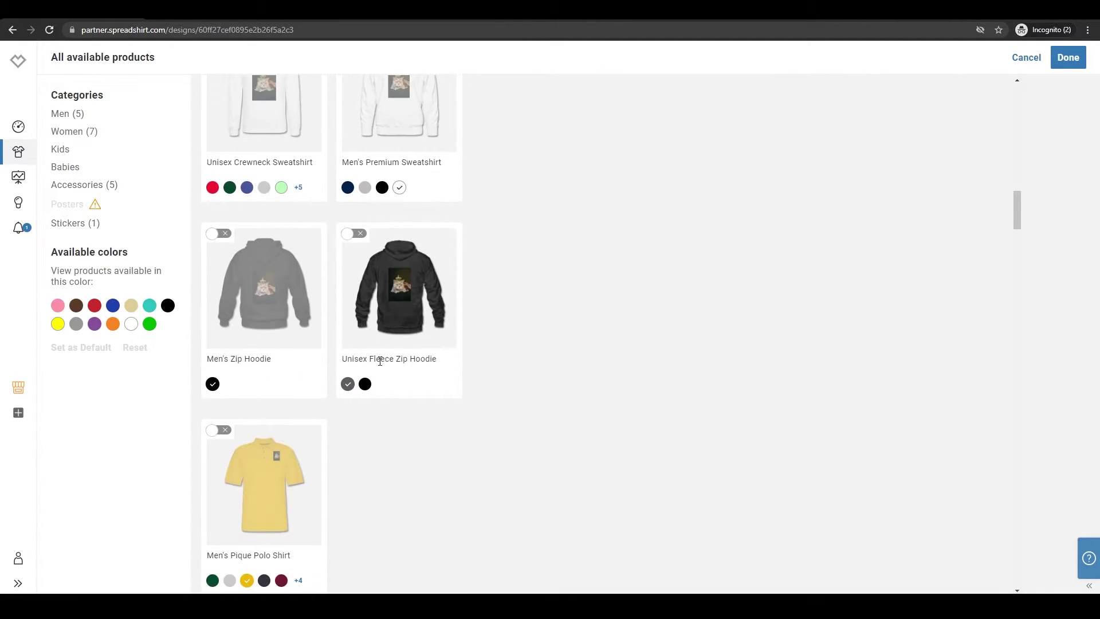
pyautogui.click(219, 233)
pyautogui.scroll(10, 587, 386)
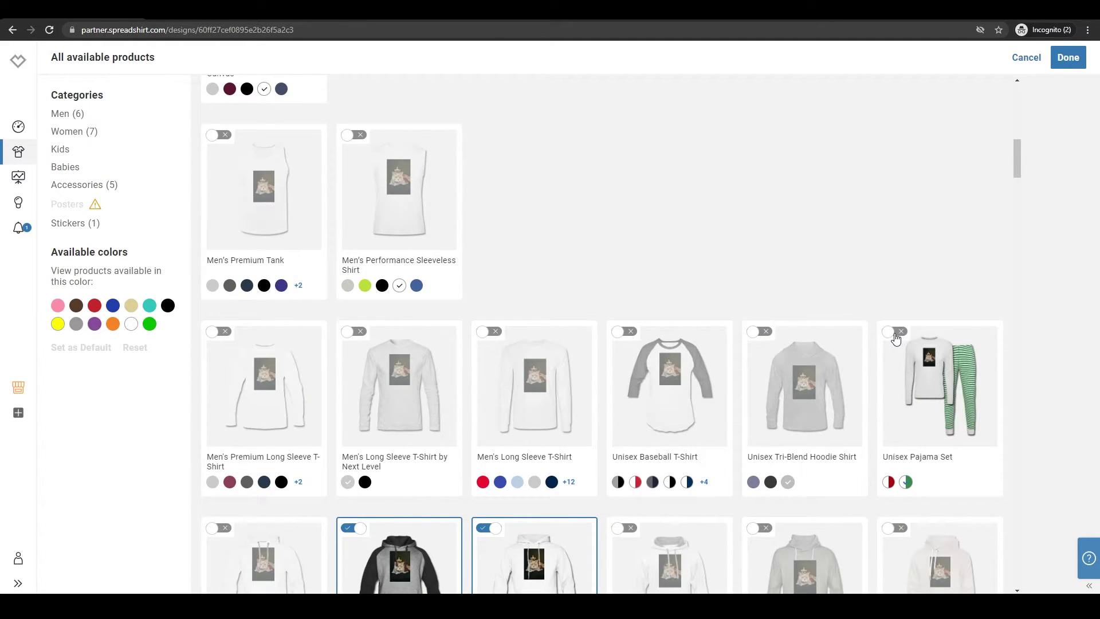
pyautogui.click(894, 332)
pyautogui.scroll(10, 709, 270)
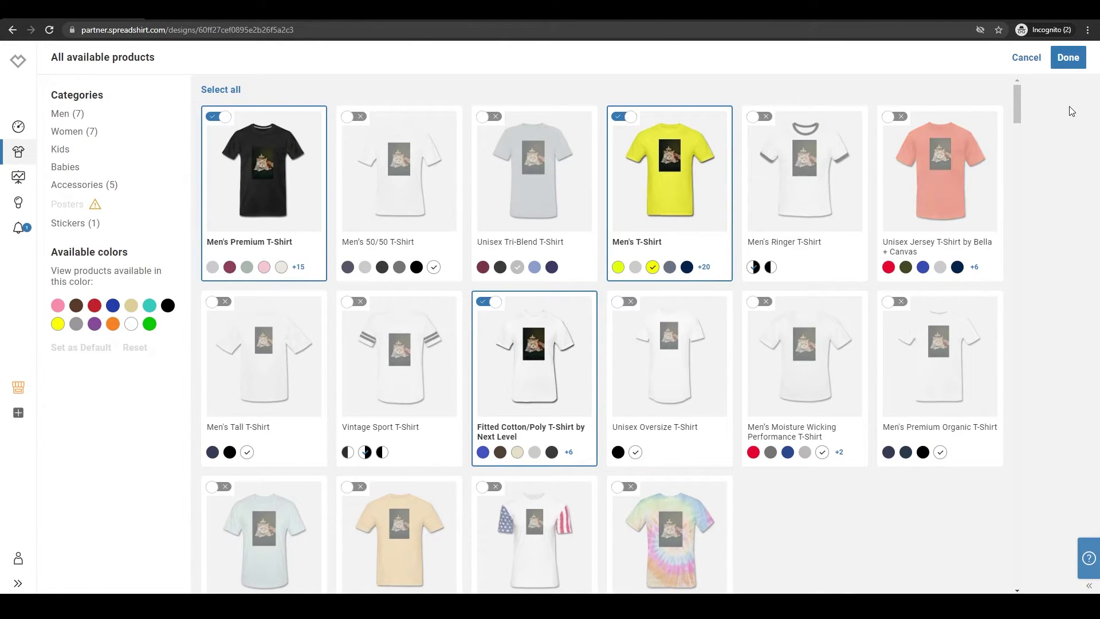
pyautogui.scroll(-4, 688, 223)
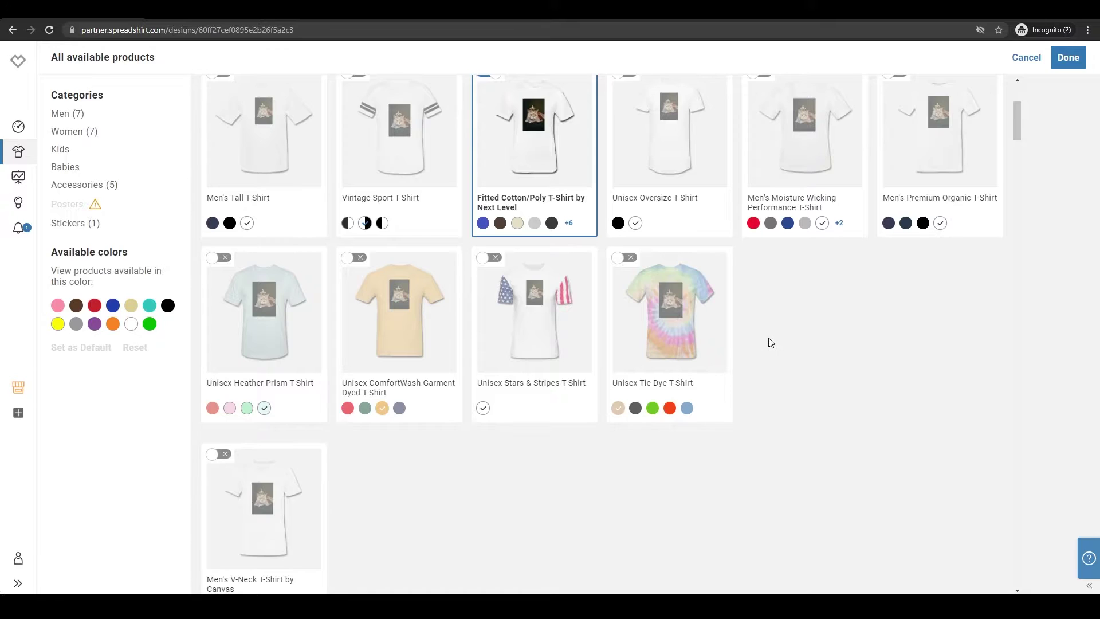
pyautogui.scroll(4, 771, 342)
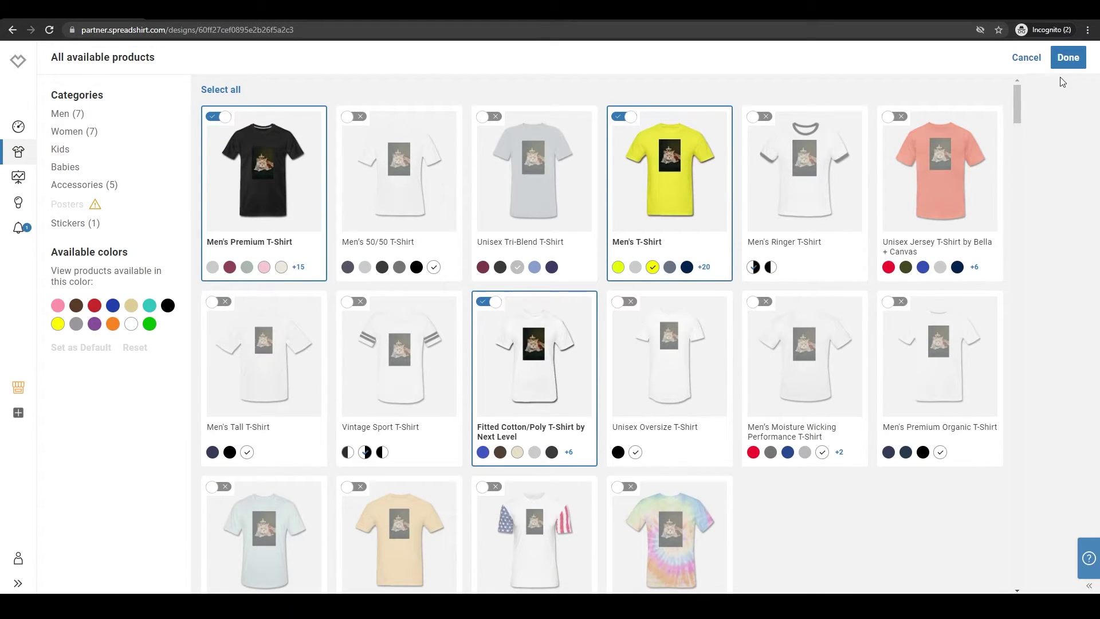
pyautogui.click(1068, 58)
# - Review all chosen products for the cat design and proceed to describing the design
pyautogui.scroll(-5, 458, 238)
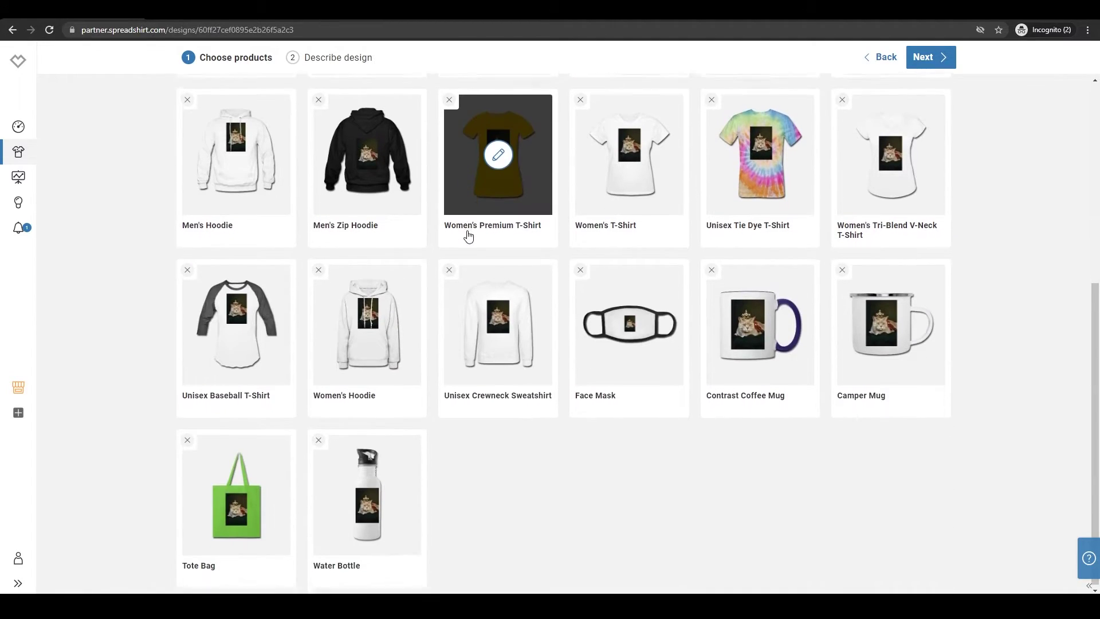
pyautogui.scroll(4, 500, 325)
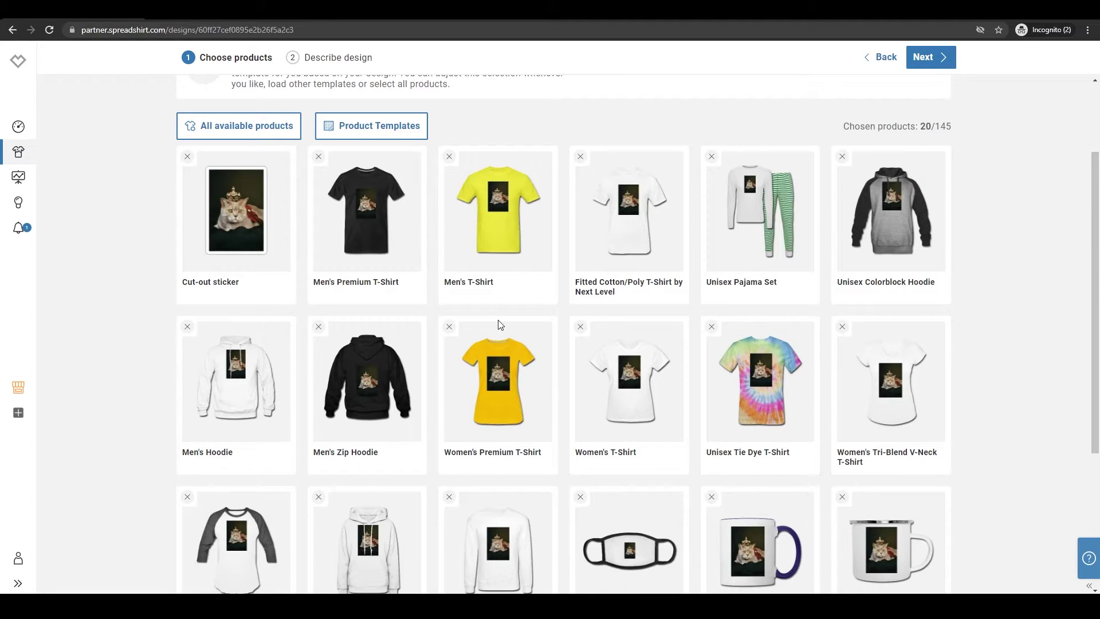
pyautogui.scroll(1, 500, 325)
pyautogui.scroll(-5, 892, 465)
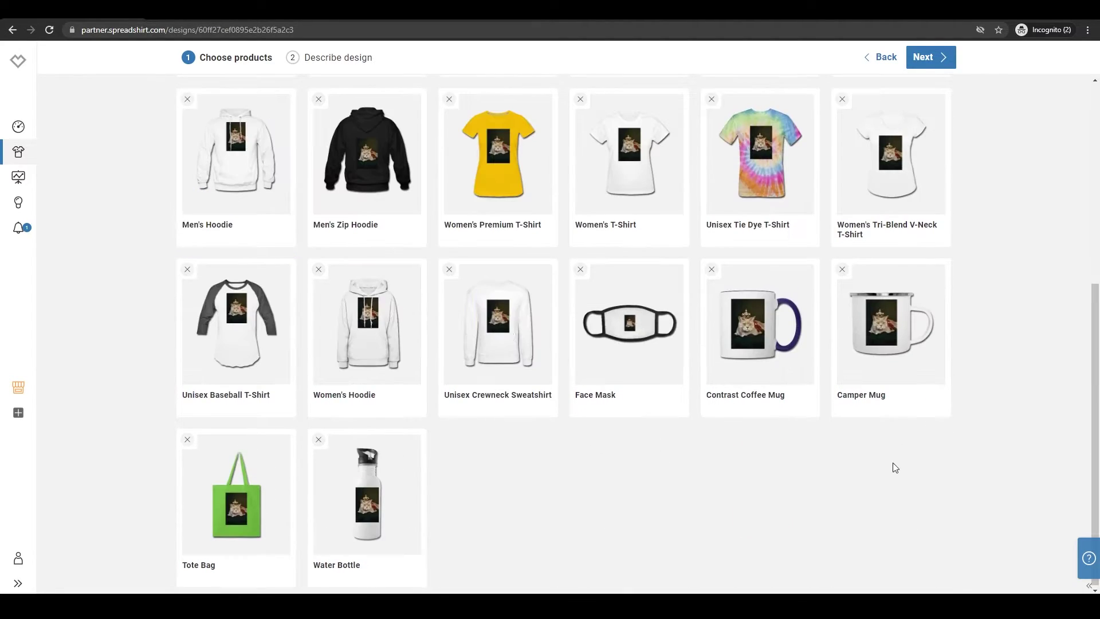
pyautogui.scroll(1, 1050, 356)
pyautogui.scroll(4, 1053, 349)
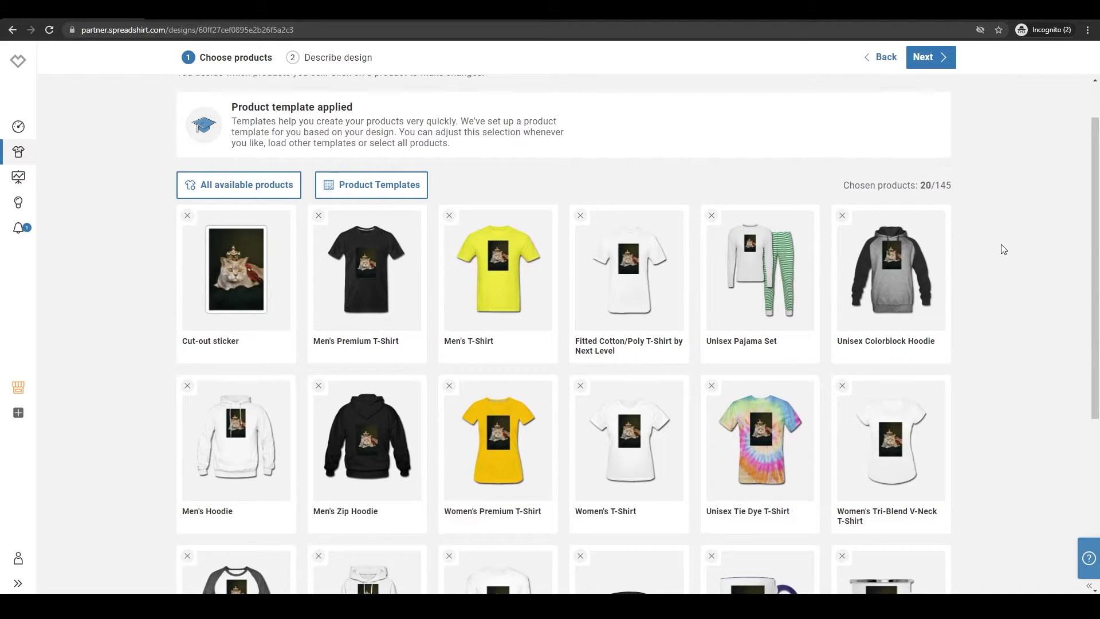
pyautogui.scroll(1, 991, 240)
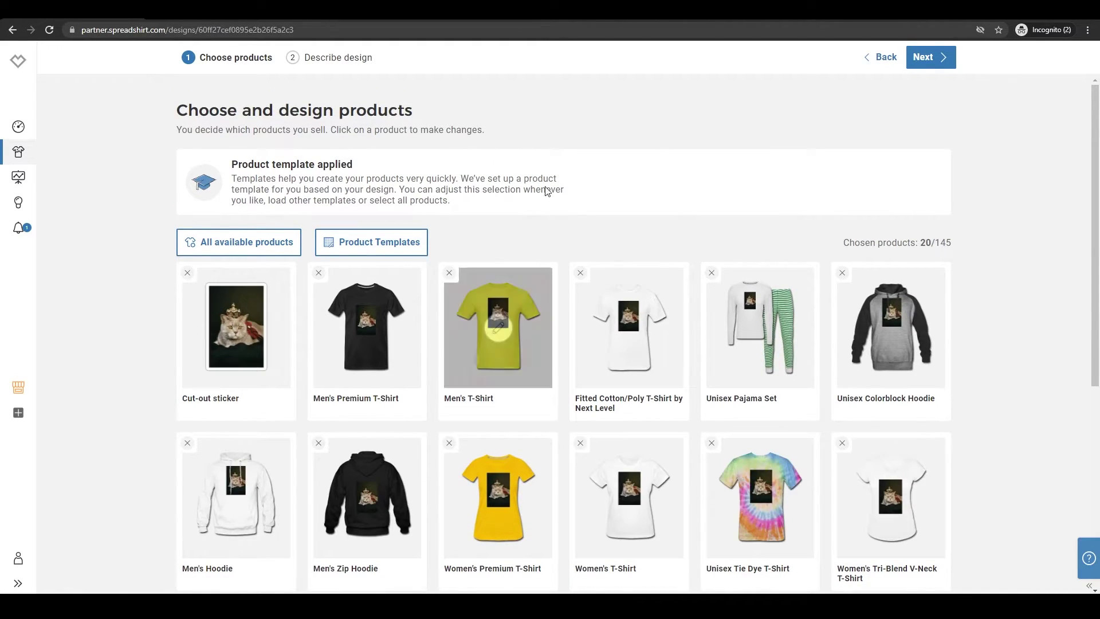
pyautogui.click(938, 63)
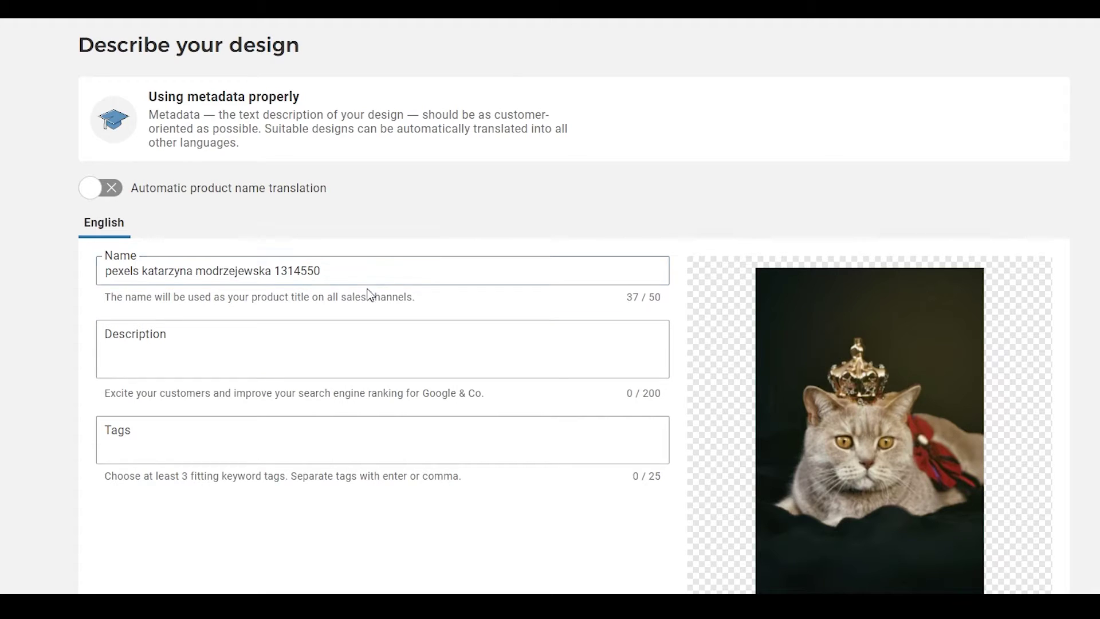
# - Name the design "King Cat" and enter the description "King Cat is a cat Who is a king"
pyautogui.moveTo(408, 281); pyautogui.dragTo(62, 291)
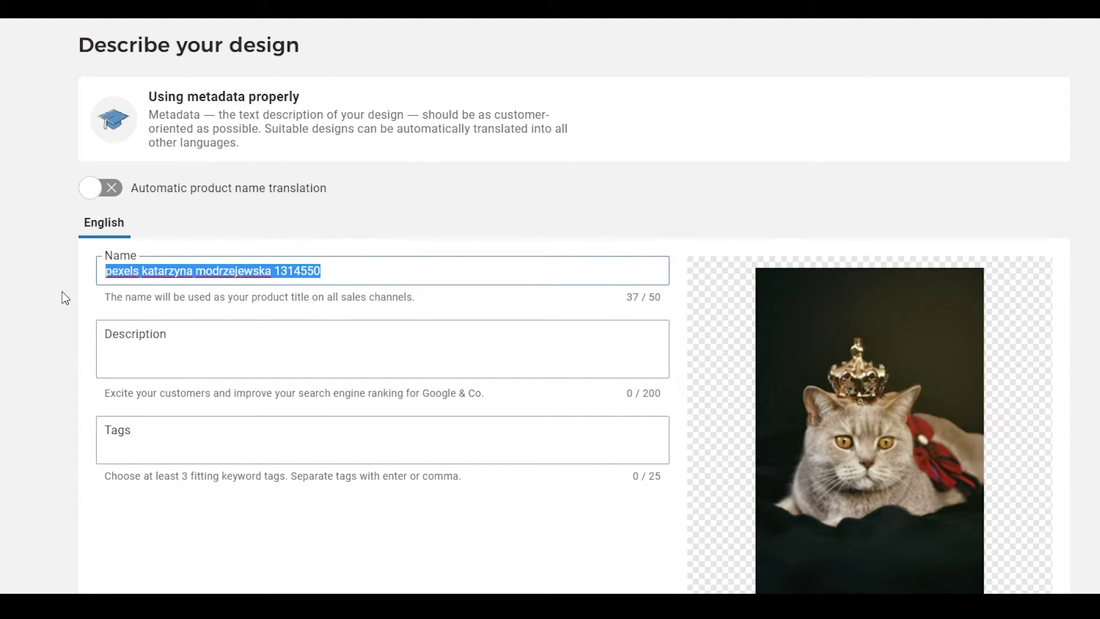
pyautogui.click(176, 338)
pyautogui.click(141, 438)
pyautogui.tripleClick(220, 270)
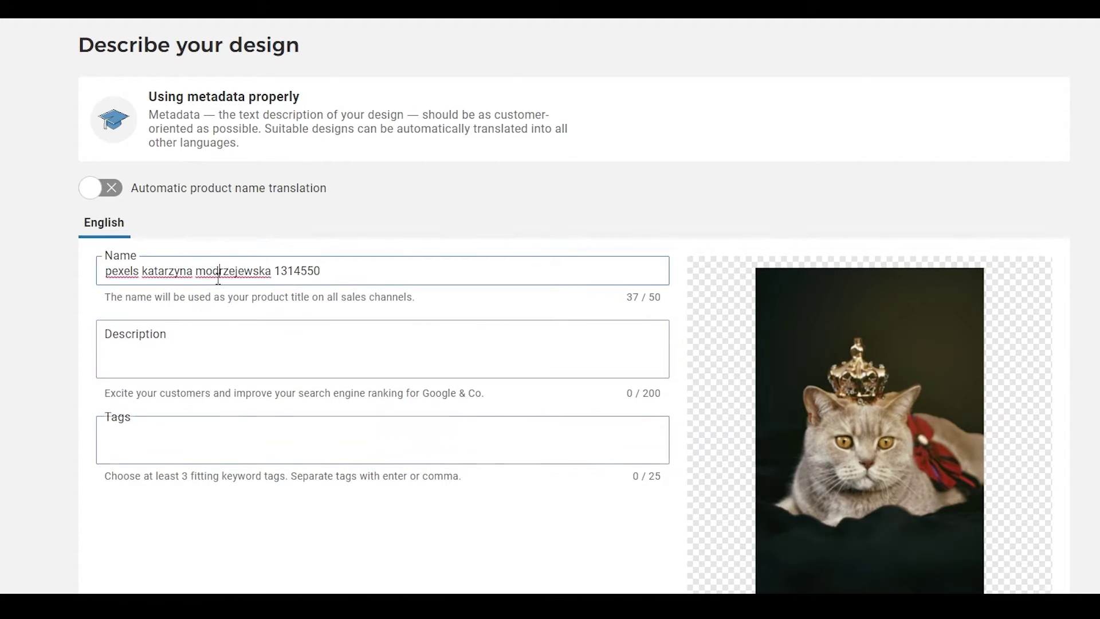
pyautogui.write('King Cat')
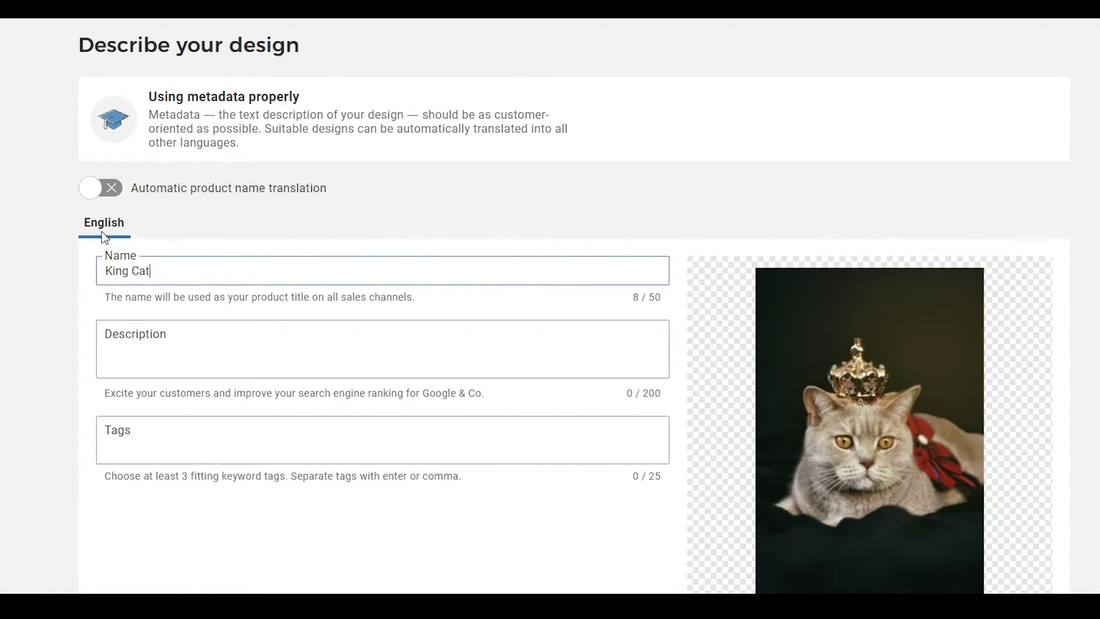
pyautogui.click(403, 251)
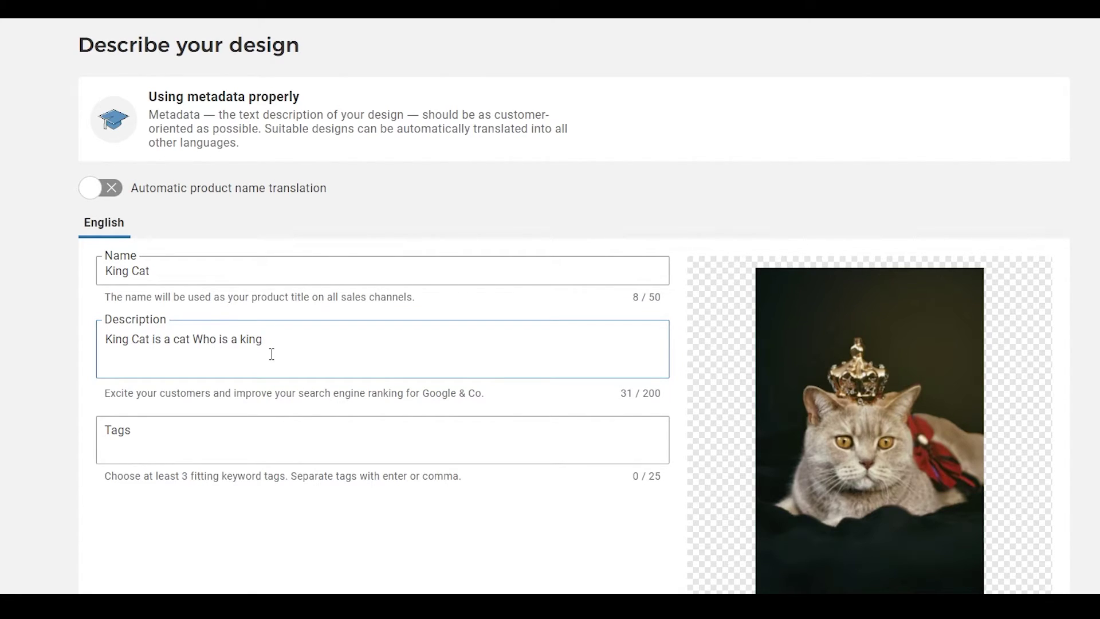
# - Add the tags Kingcat, Cat and King to the design
pyautogui.click(165, 418)
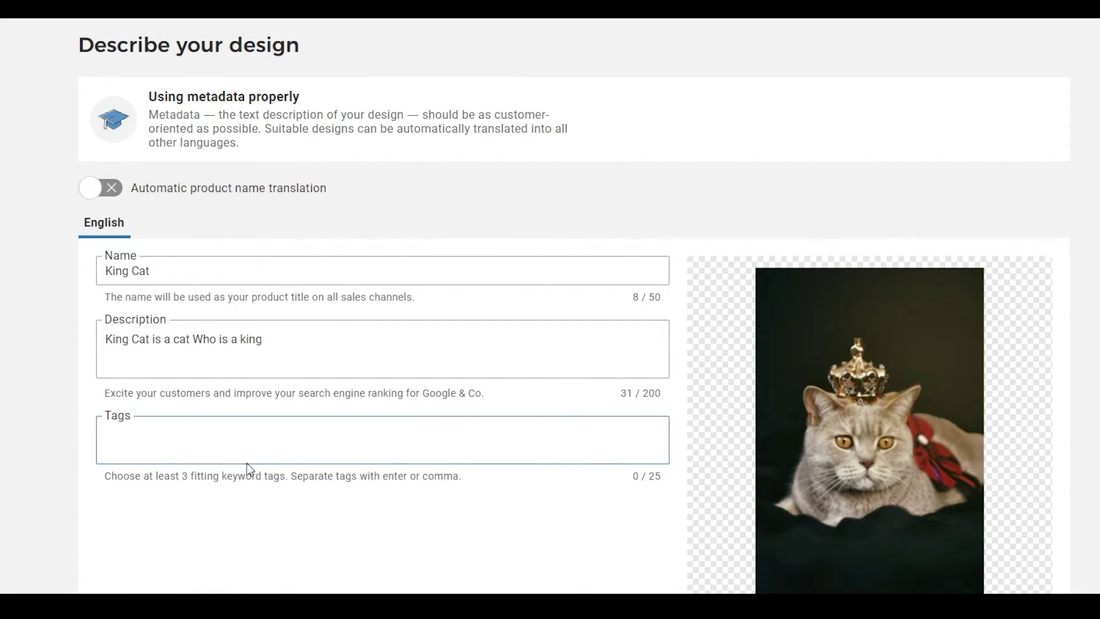
pyautogui.write('Kingc')
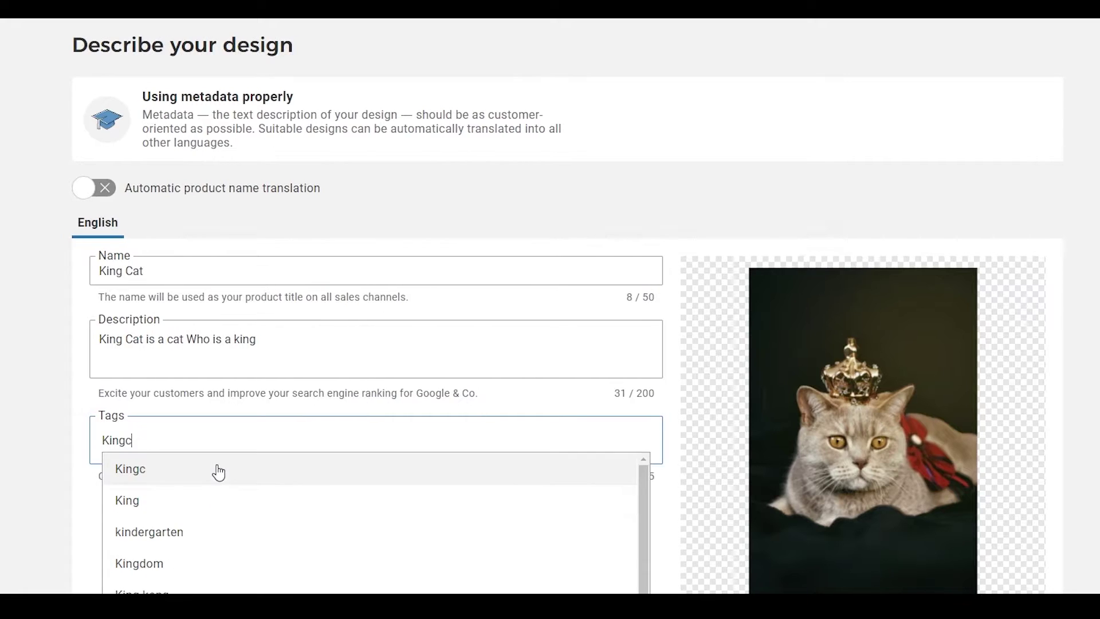
pyautogui.write('at Cat')
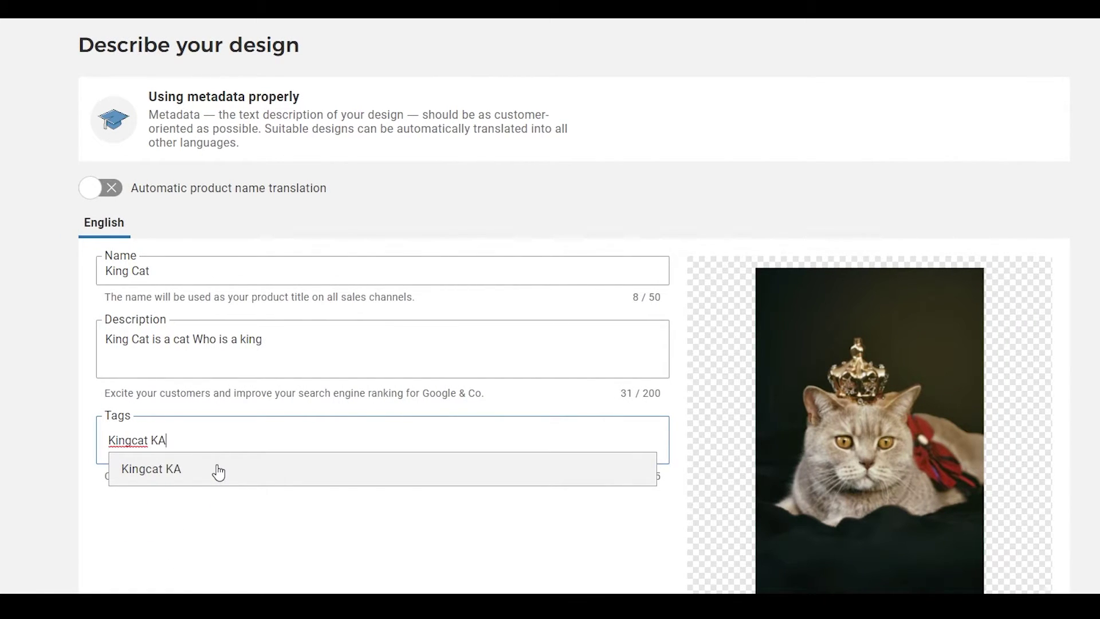
pyautogui.press('Return')
pyautogui.write('King')
pyautogui.press('Return')
# - Add the tags Shirts, Hoodies and Pajamas to the design
pyautogui.write('Shirts')
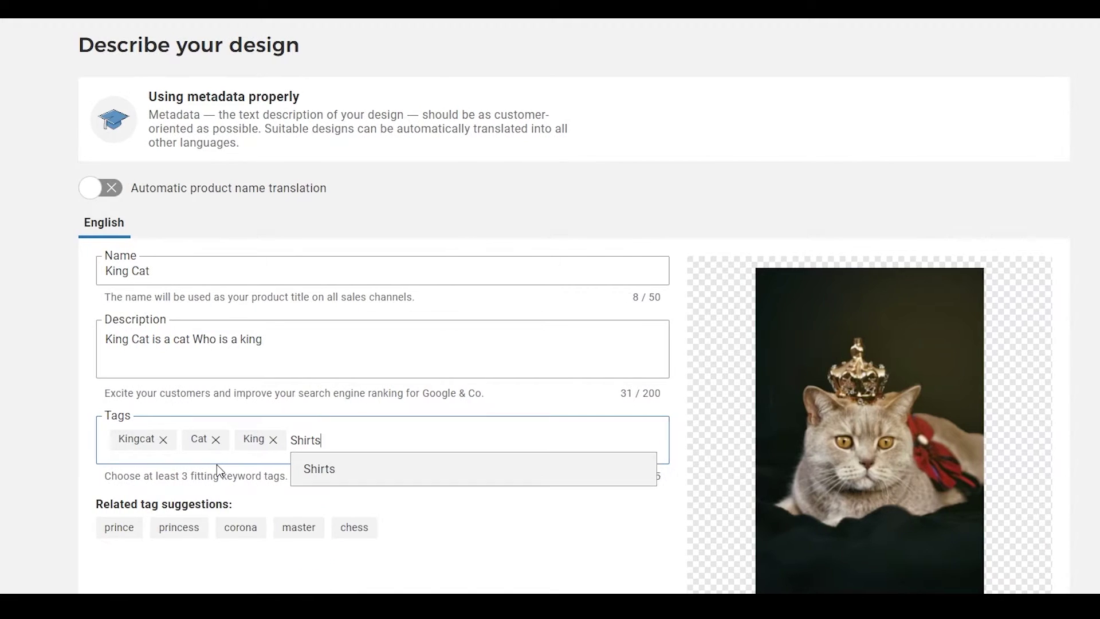
pyautogui.press('Return')
pyautogui.write('Hoodies')
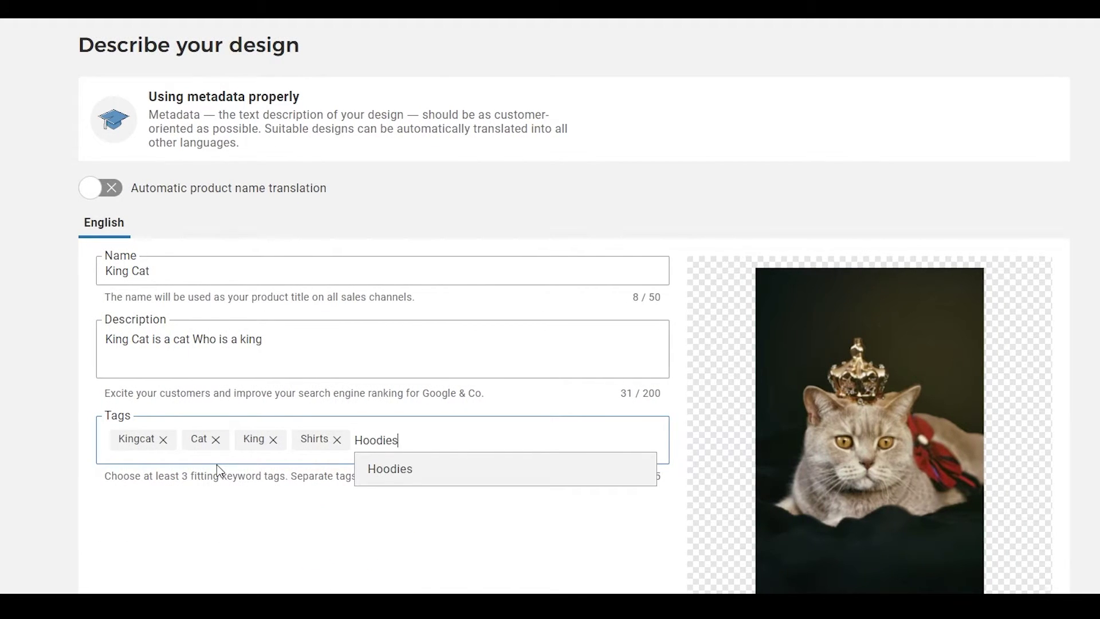
pyautogui.press('Return')
pyautogui.write('pajam')
pyautogui.press('Down')
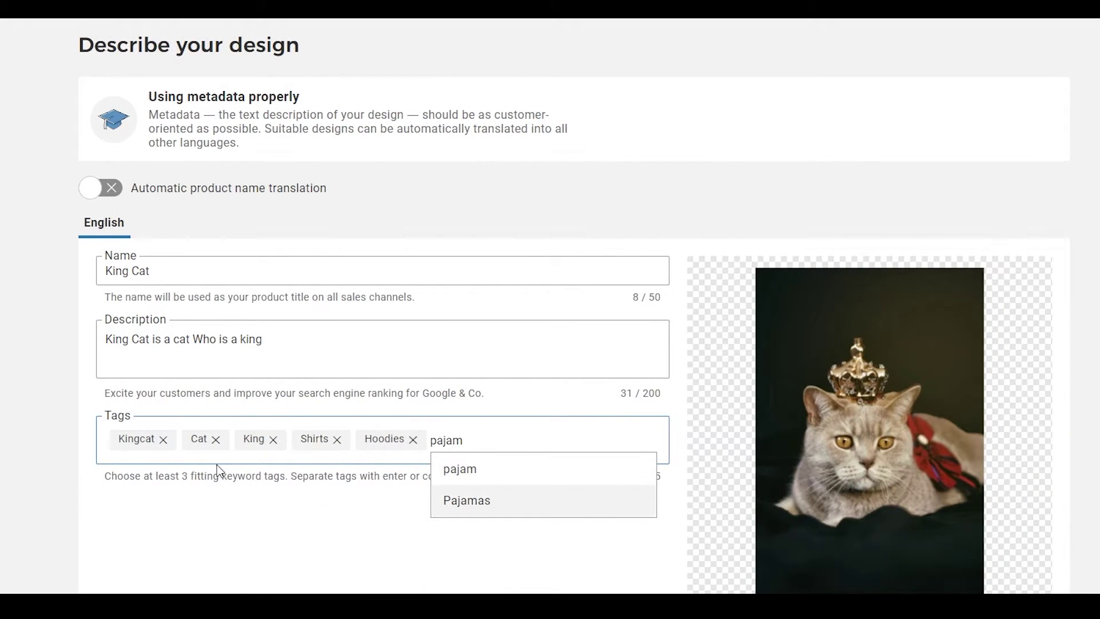
pyautogui.press('Return')
# - Create the products from the described design and continue the checklist to the Spreadshop setup
pyautogui.moveTo(216, 465); pyautogui.dragTo(960, 568)
pyautogui.click(356, 479)
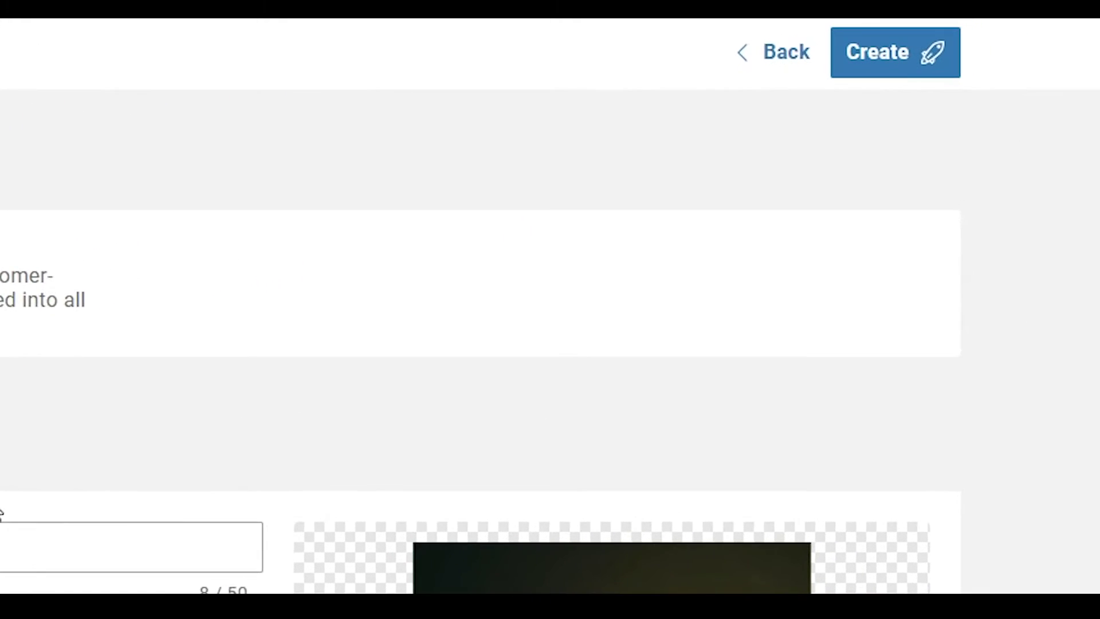
pyautogui.click(917, 54)
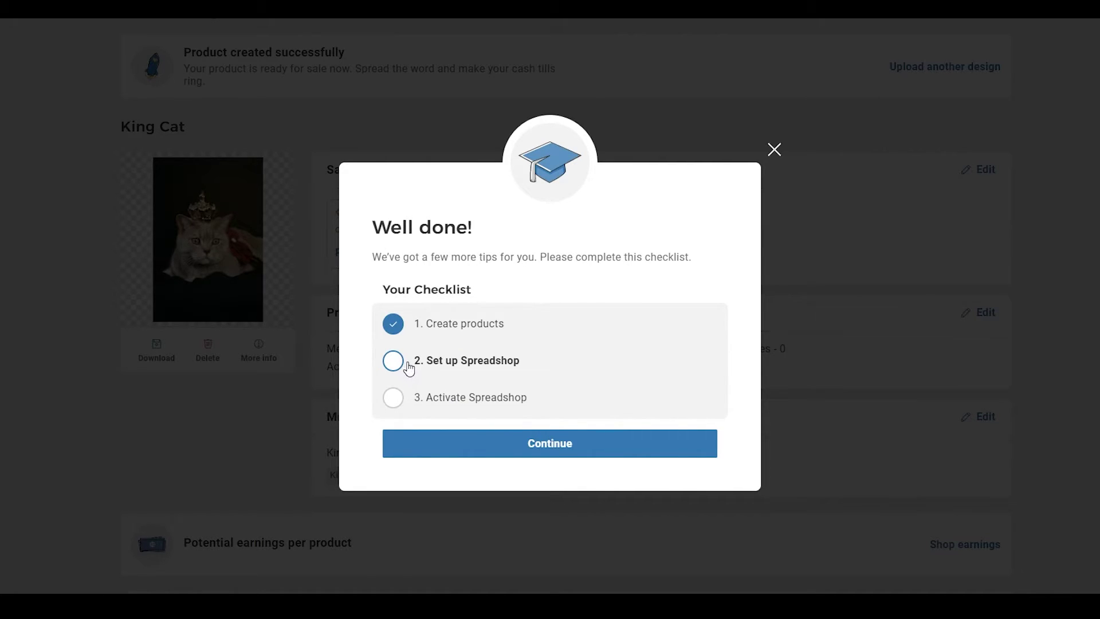
pyautogui.click(556, 444)
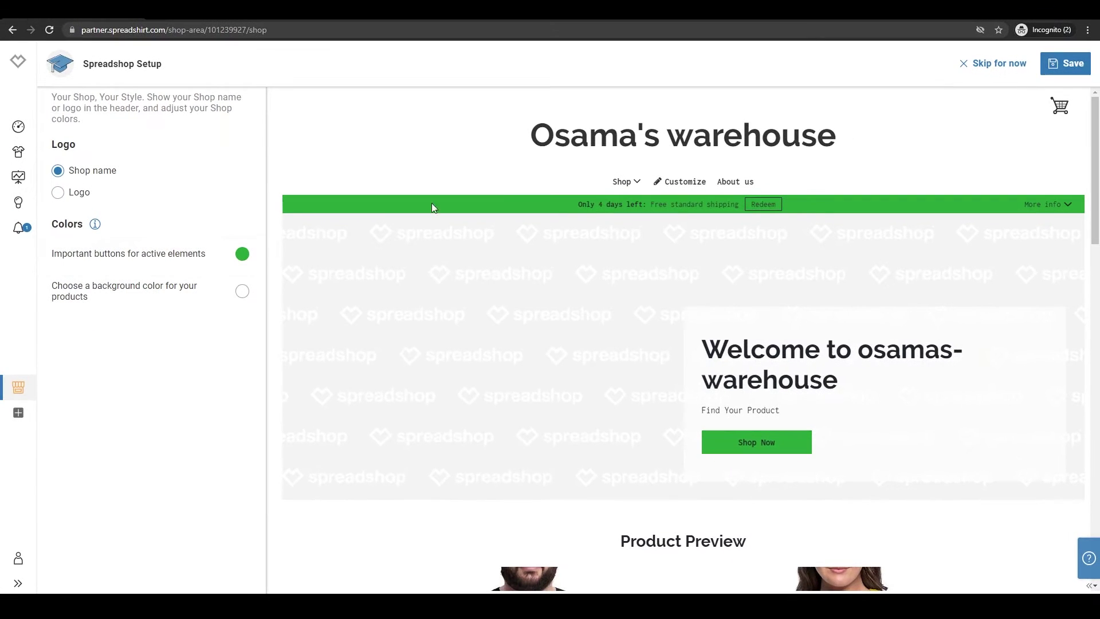
# - Examine the product listing in the shop preview and the shirt's back and right views in the Customize Tool
pyautogui.scroll(-3, 704, 209)
pyautogui.click(705, 208)
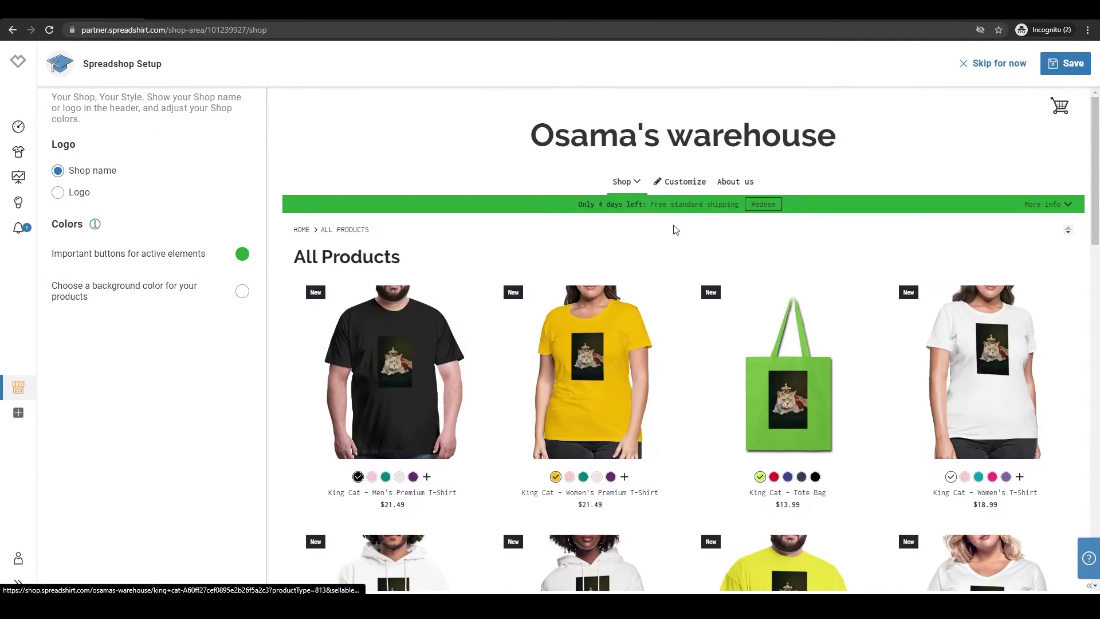
pyautogui.scroll(-5, 709, 447)
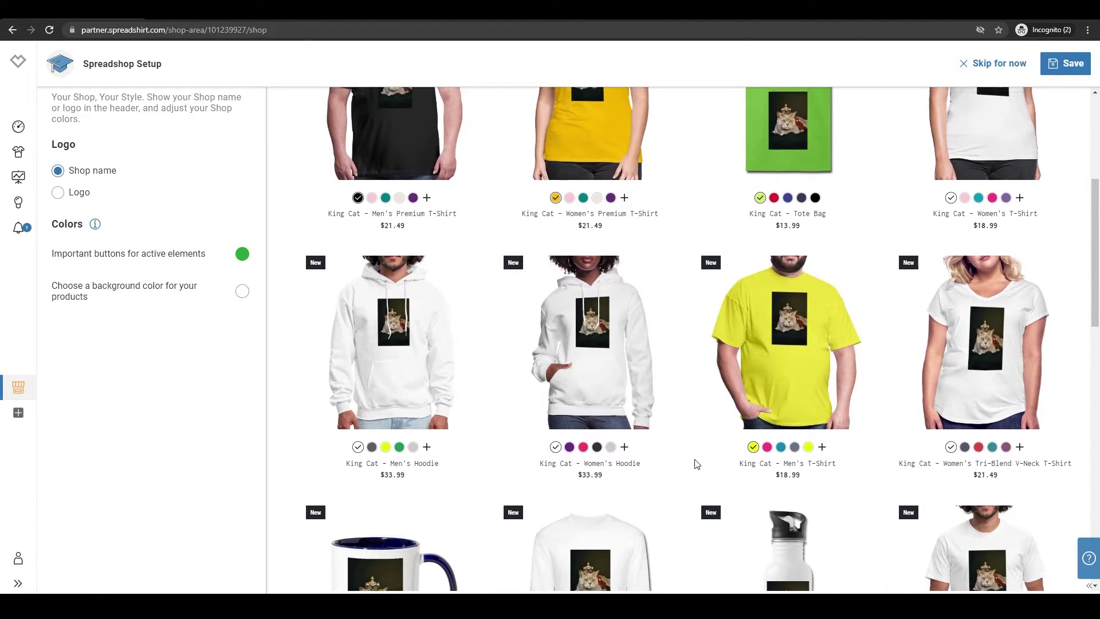
pyautogui.scroll(5, 696, 463)
pyautogui.click(683, 181)
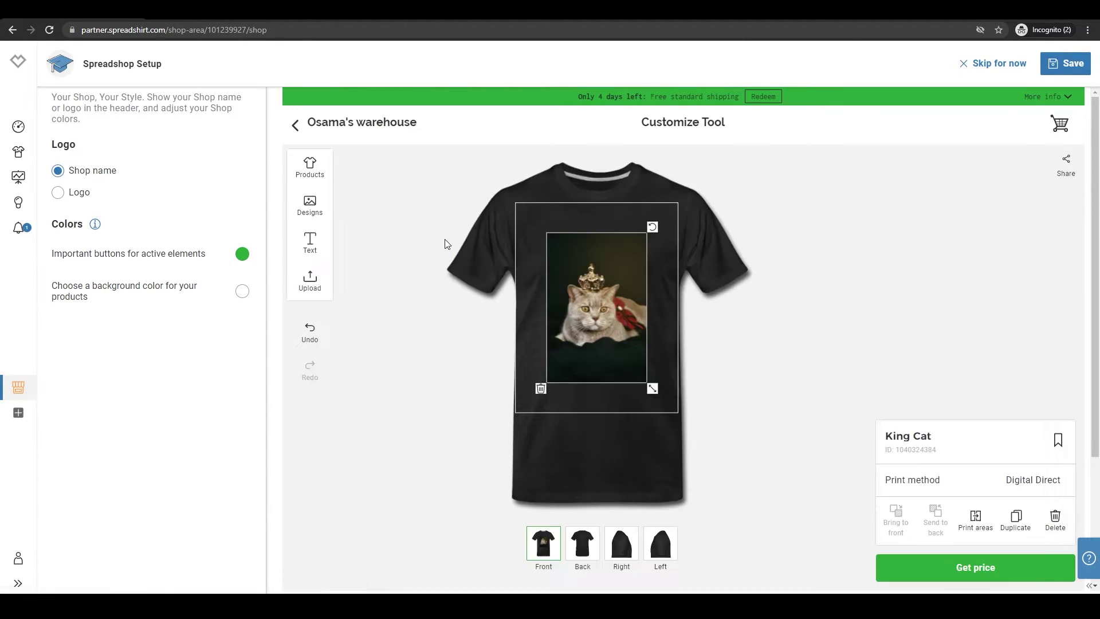
pyautogui.scroll(-3, 640, 302)
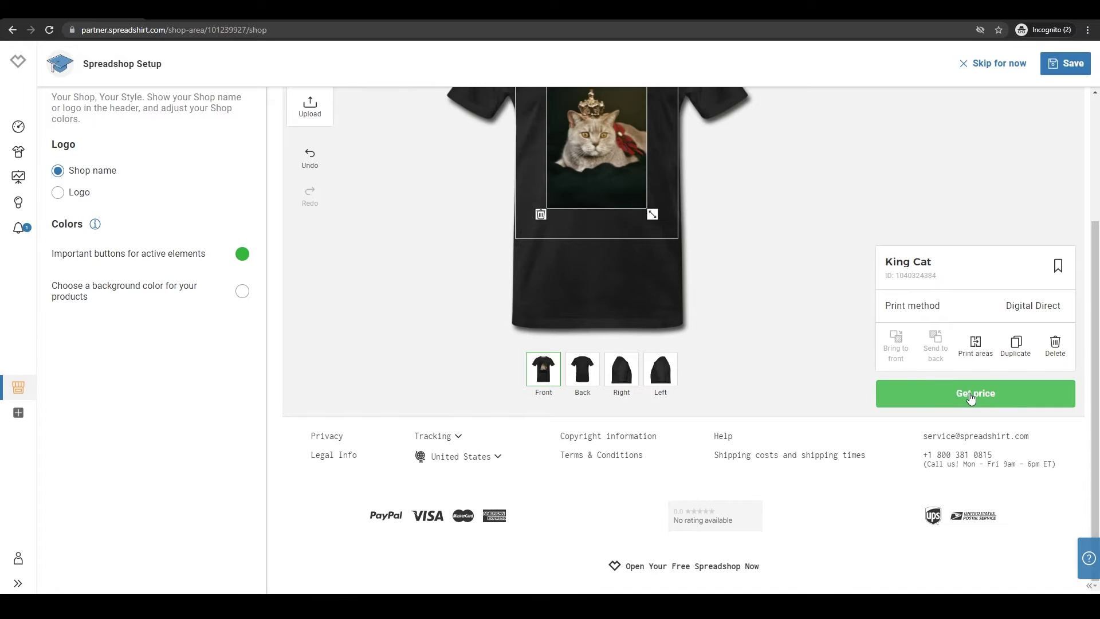
pyautogui.click(583, 370)
pyautogui.click(621, 369)
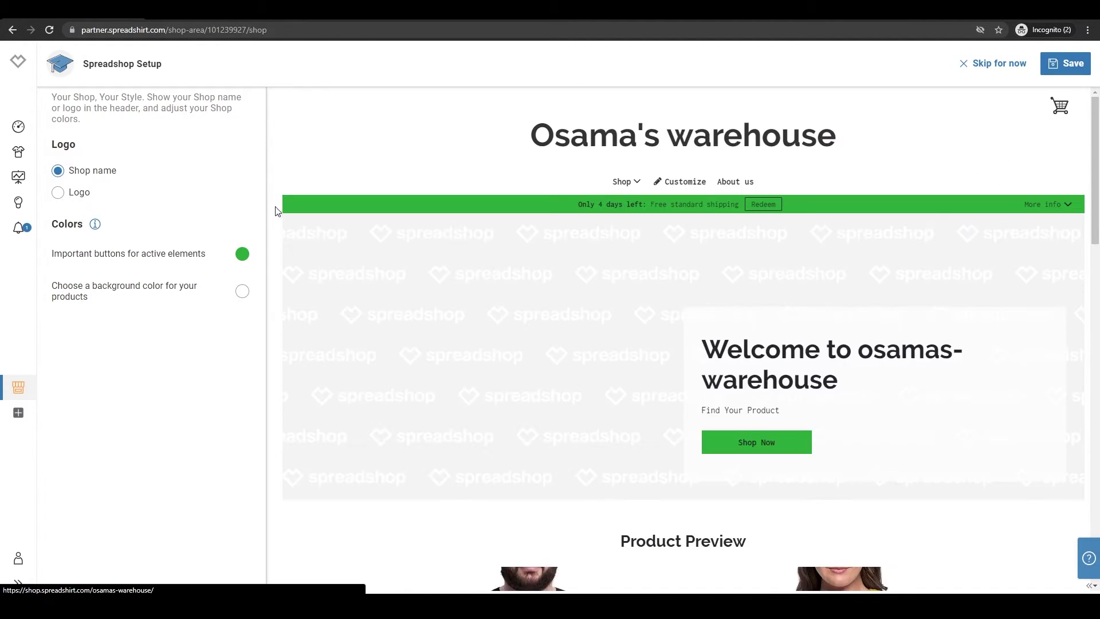
# - Check the shop's home page preview and browse its full product listing
pyautogui.scroll(-4, 665, 195)
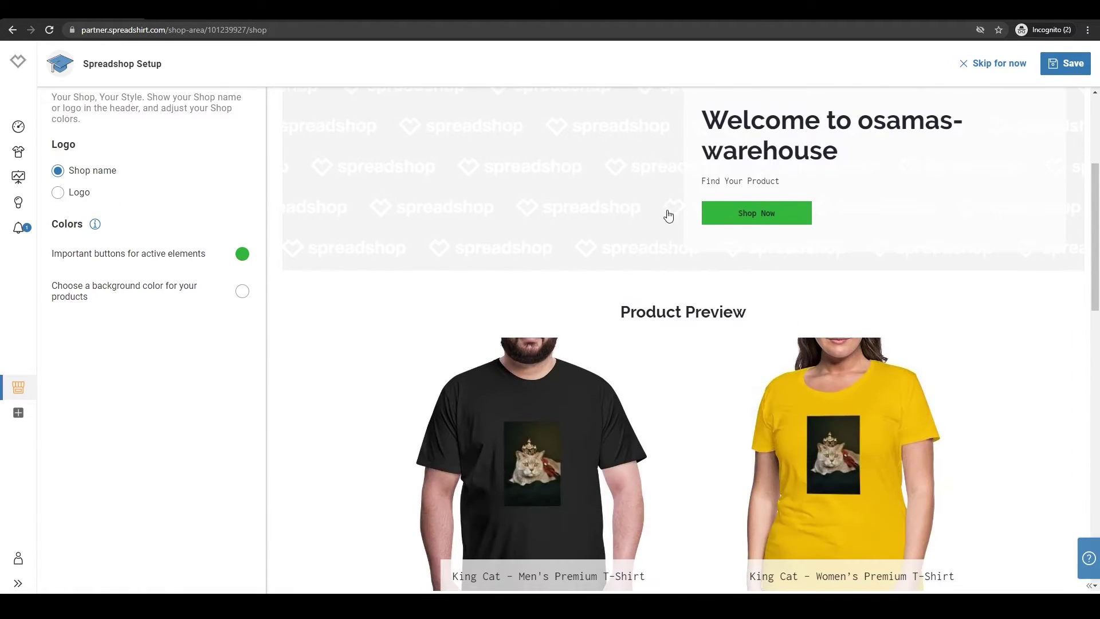
pyautogui.click(728, 246)
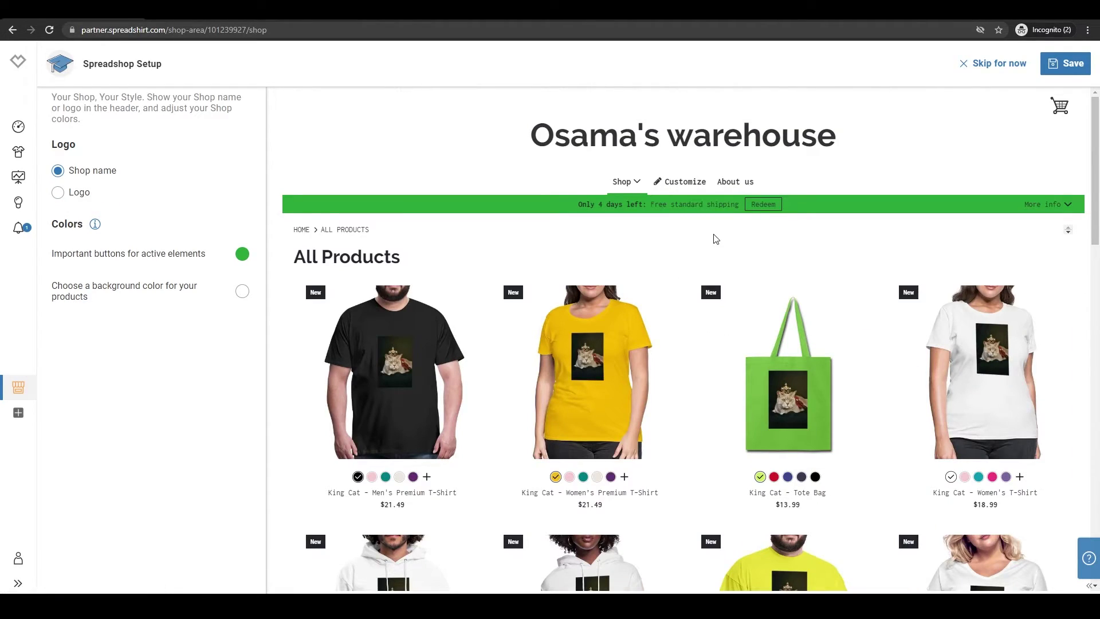
pyautogui.scroll(-5, 705, 275)
pyautogui.scroll(-3, 697, 303)
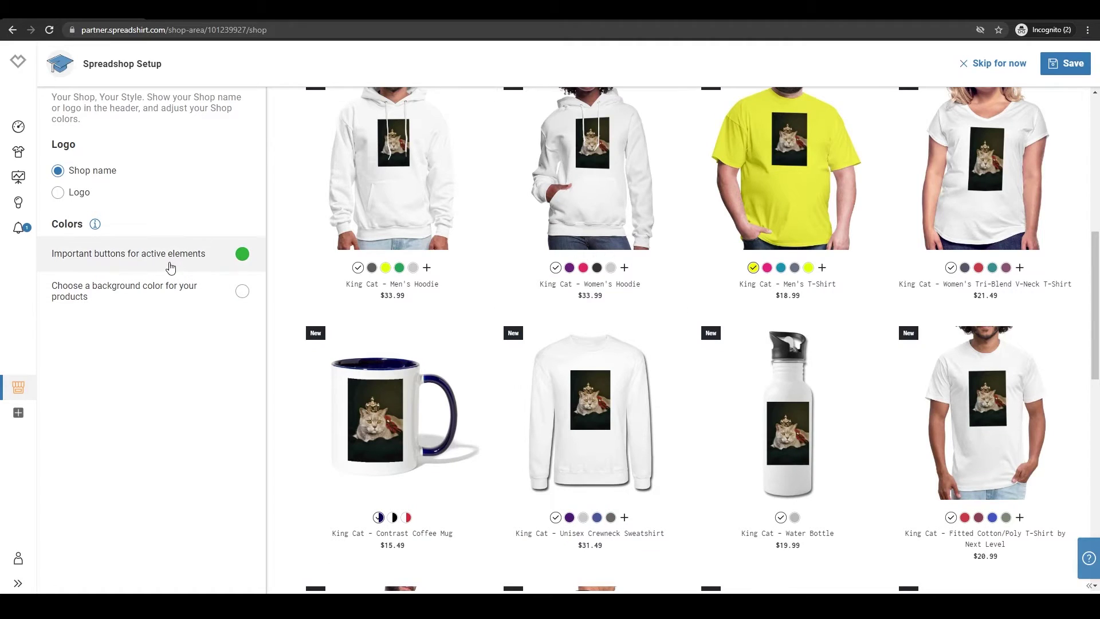
pyautogui.scroll(5, 646, 292)
pyautogui.scroll(3, 646, 293)
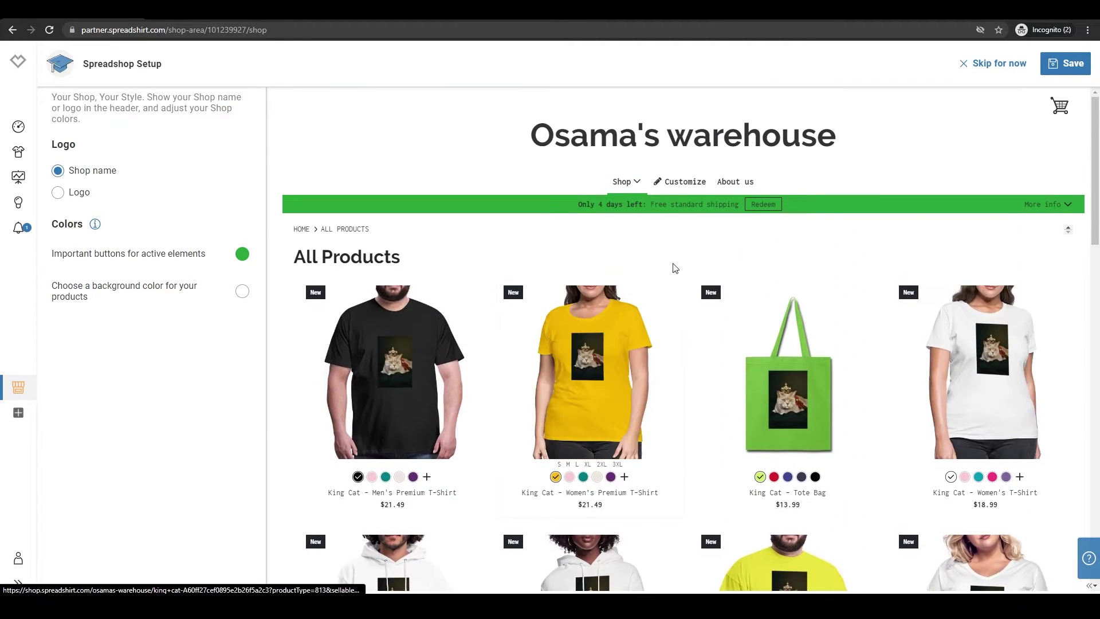
# - Set the color of the shop's important buttons for active elements to blue
pyautogui.click(243, 254)
pyautogui.click(118, 292)
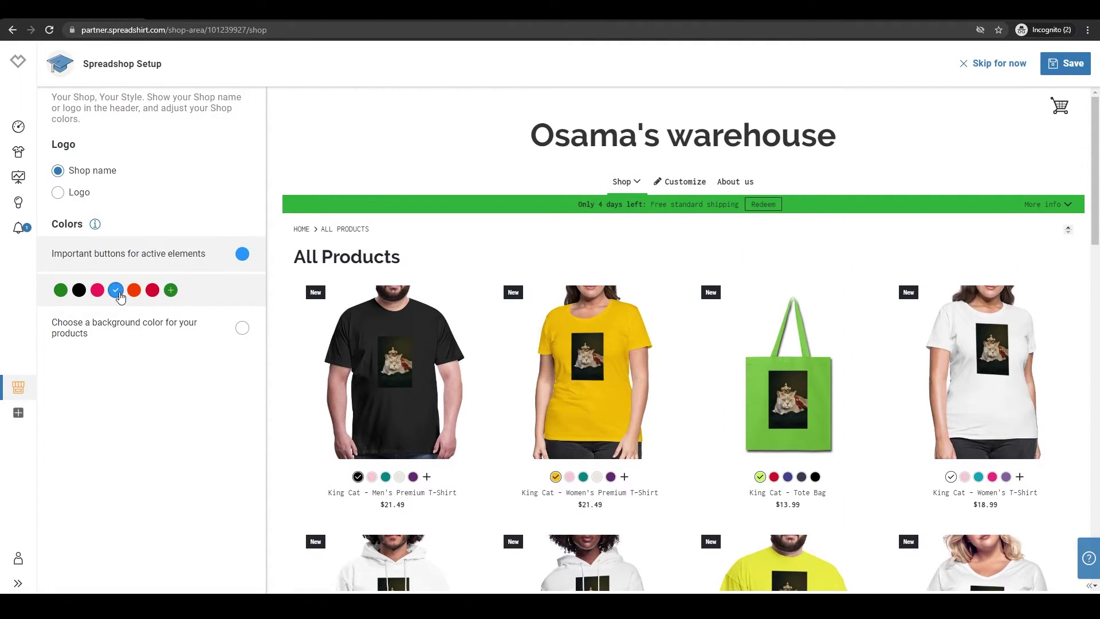
# - Look at the product background color options and review the product listing preview with the blue accents
pyautogui.click(243, 329)
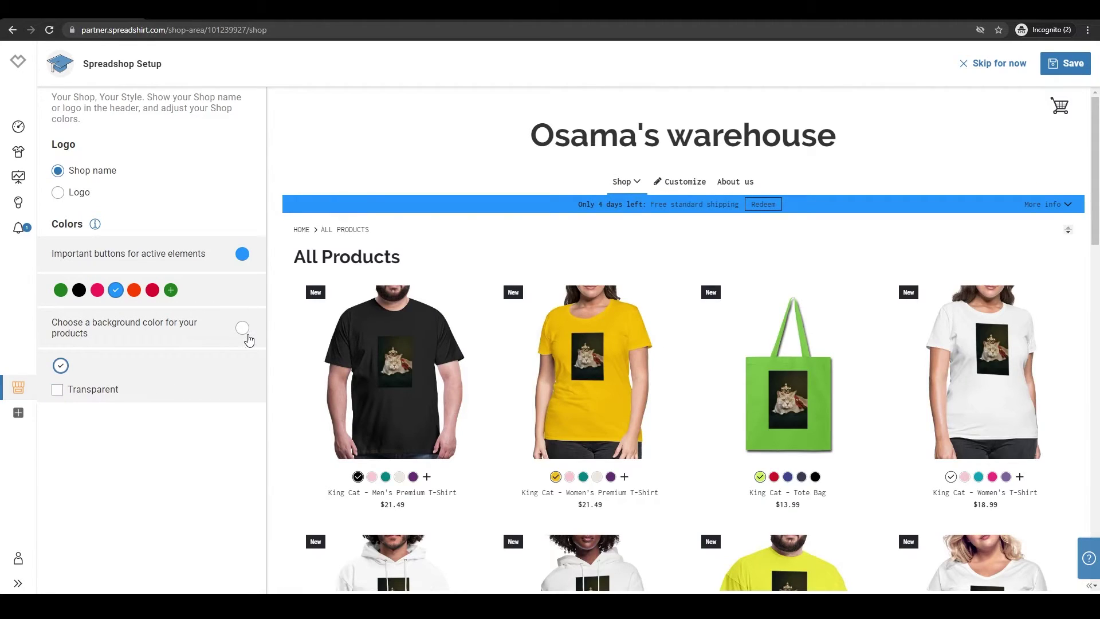
pyautogui.click(243, 331)
pyautogui.scroll(-1, 682, 207)
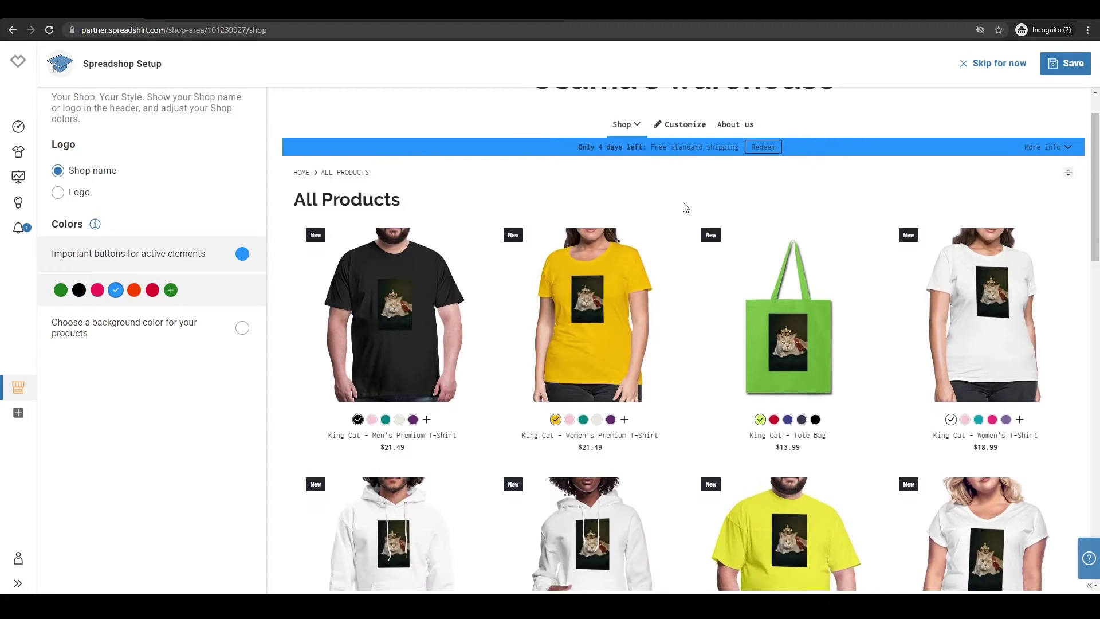
pyautogui.scroll(-5, 678, 204)
pyautogui.scroll(6, 705, 265)
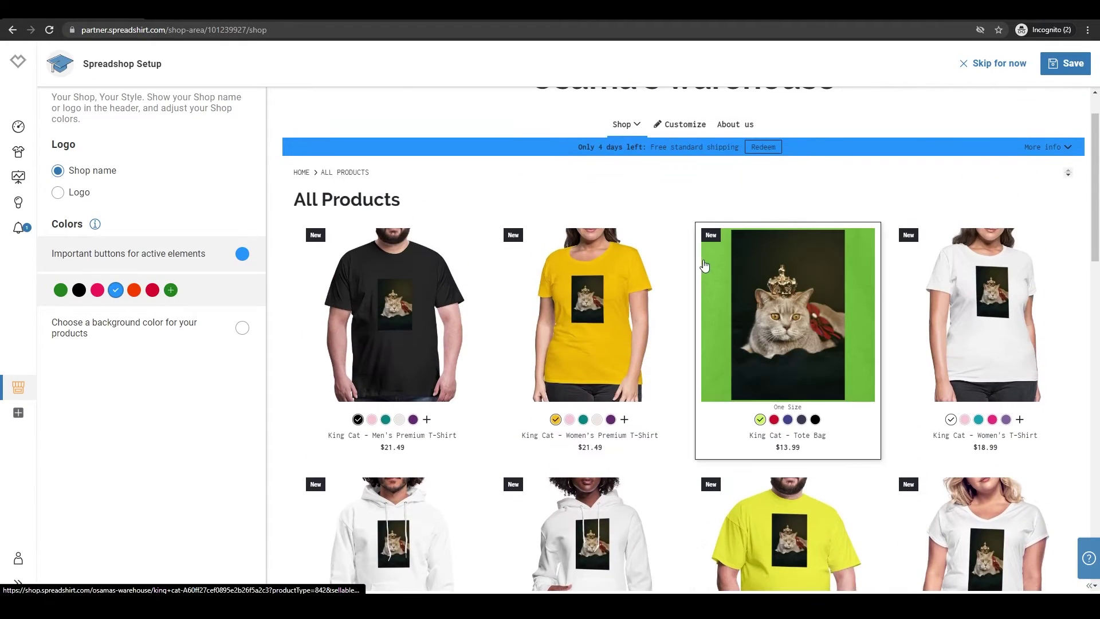
pyautogui.scroll(-8, 668, 243)
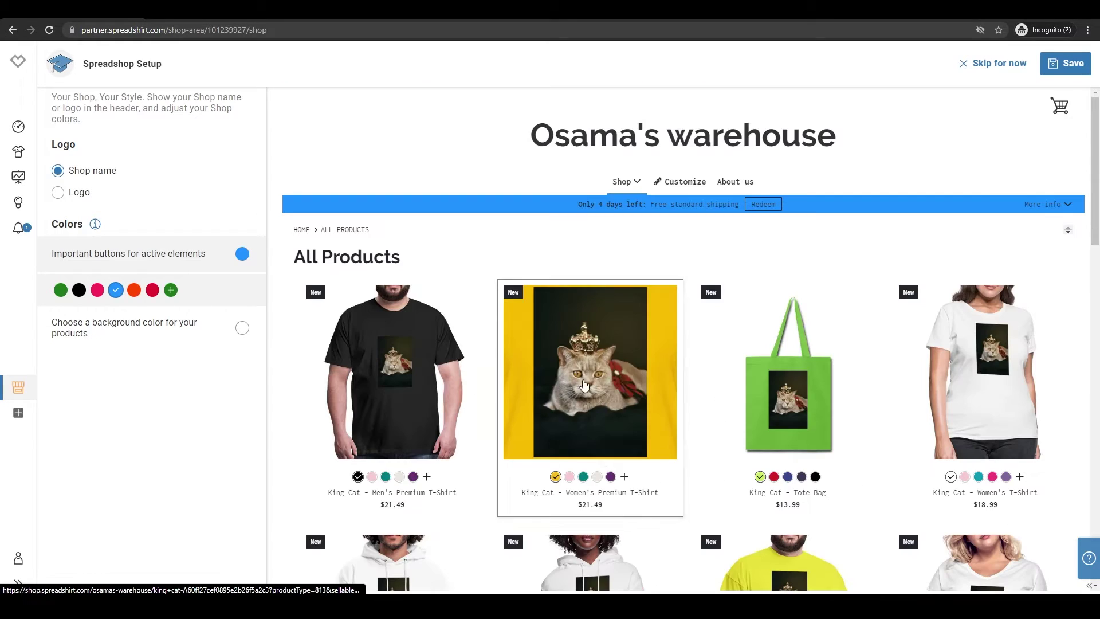
# - Show a logo in the shop header, using the crowned cat photo from the Downloads folder with the suggested crop
pyautogui.click(83, 197)
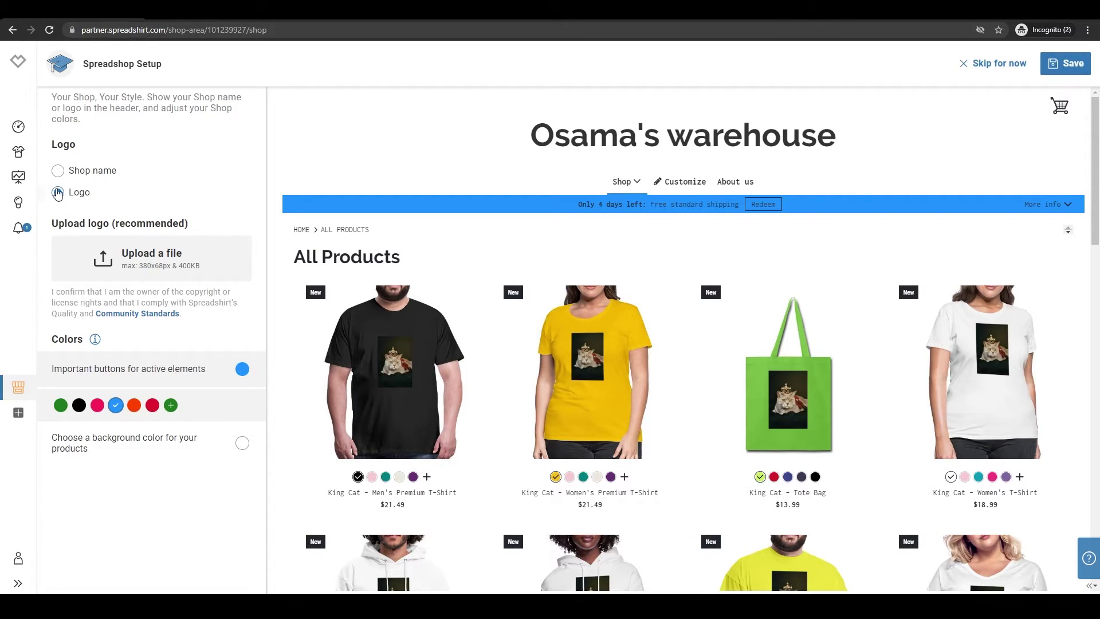
pyautogui.click(126, 268)
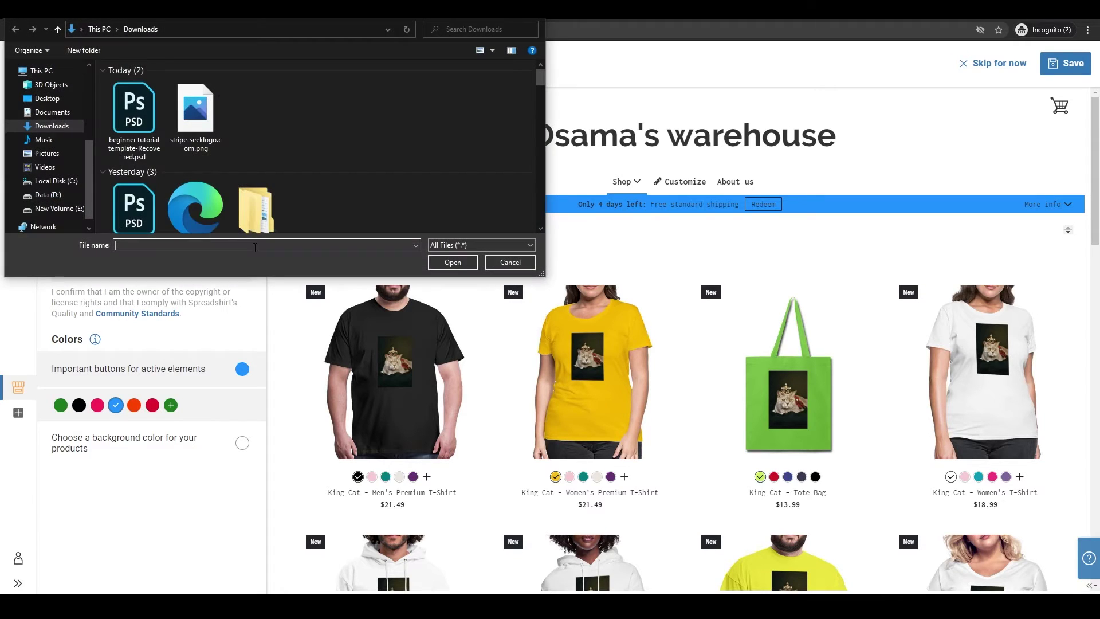
pyautogui.scroll(-3, 240, 172)
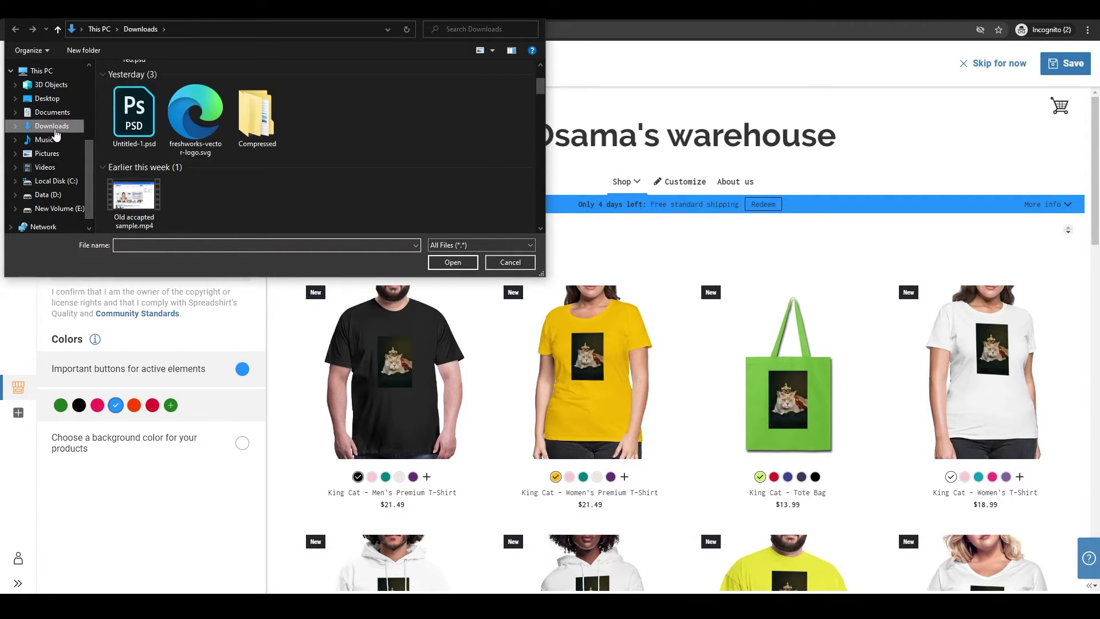
pyautogui.scroll(-5, 257, 175)
pyautogui.scroll(-2, 257, 175)
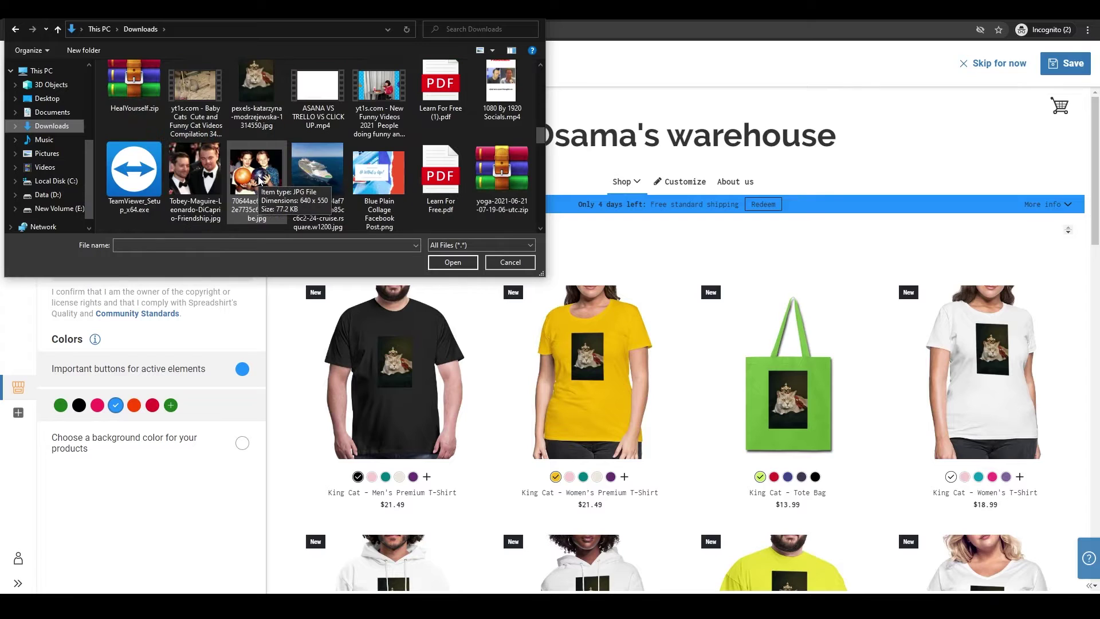
pyautogui.click(256, 97)
pyautogui.click(453, 262)
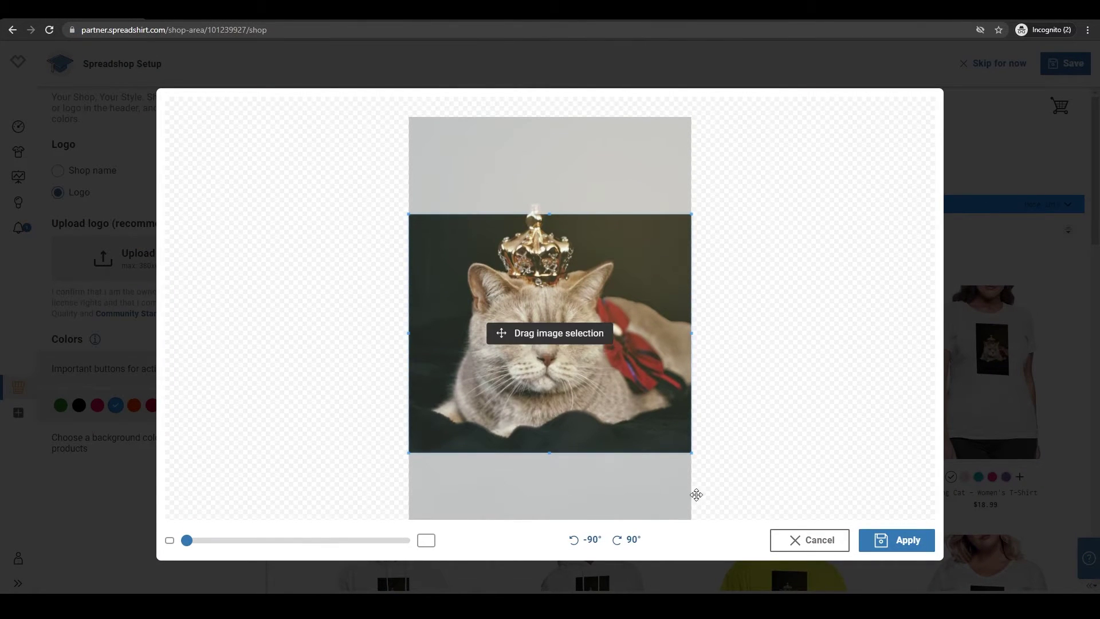
pyautogui.click(888, 540)
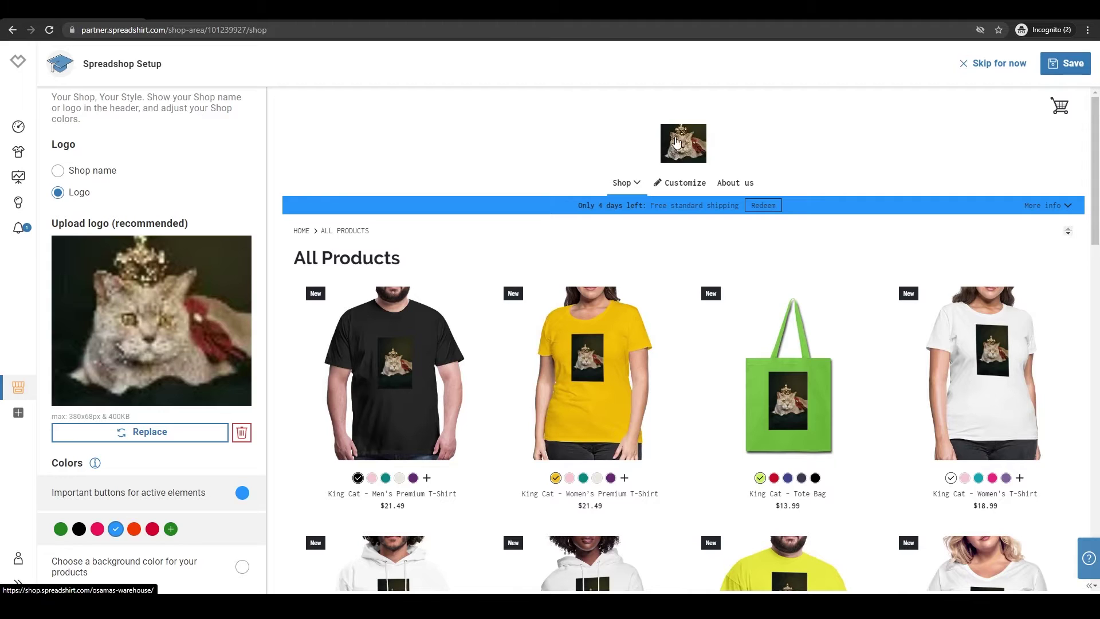
# - Save the Spreadshop setup with the new logo and continue the checklist to the shop activation
pyautogui.scroll(-7, 607, 355)
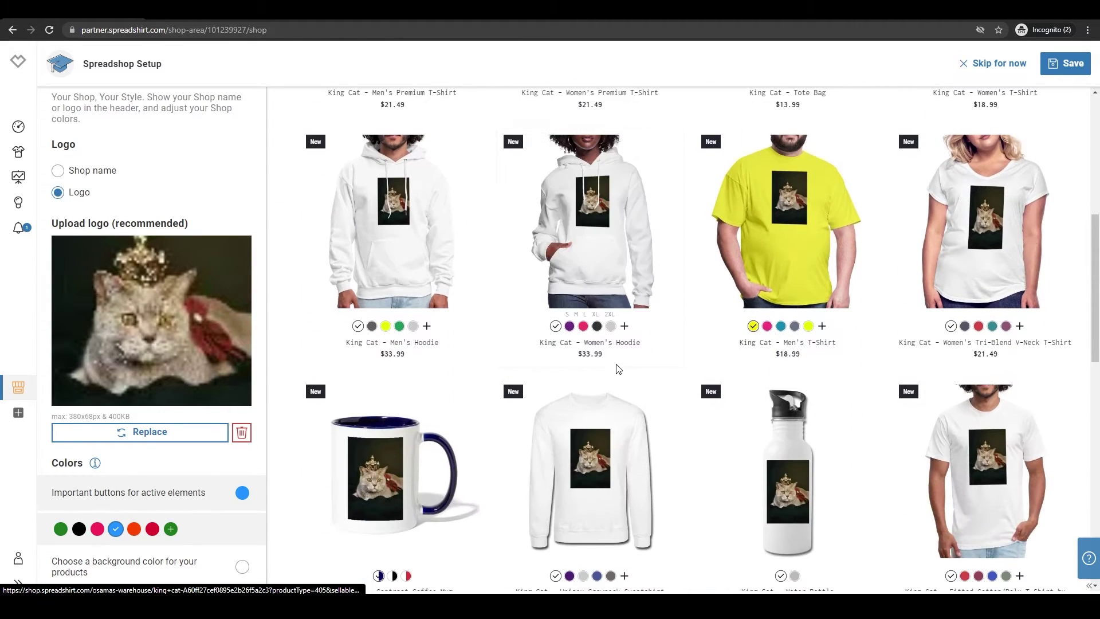
pyautogui.scroll(-6, 622, 378)
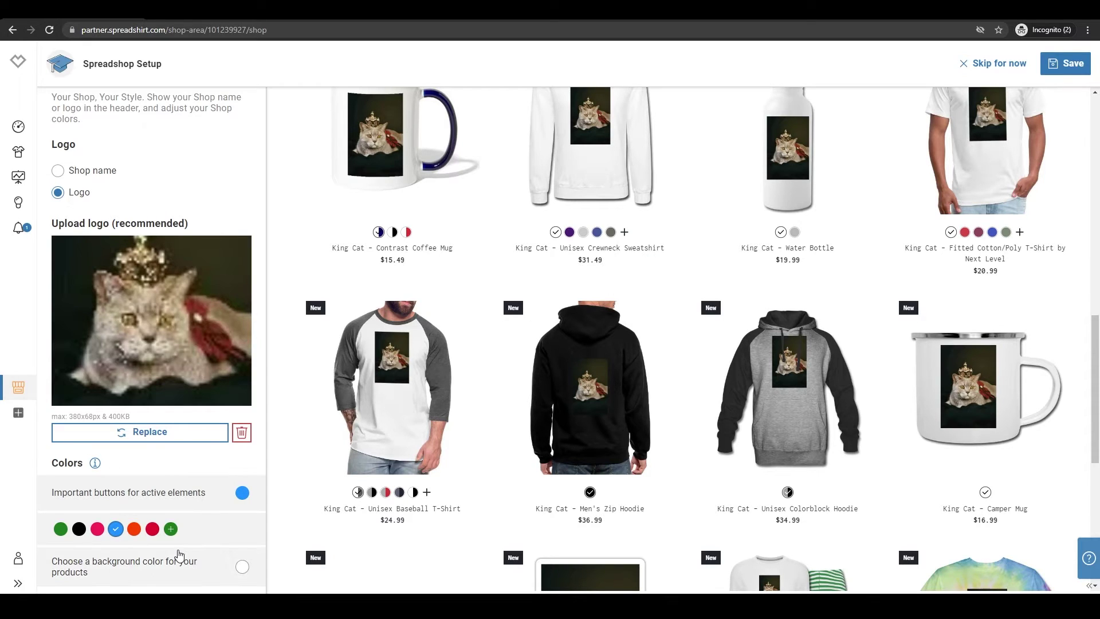
pyautogui.scroll(-2, 818, 452)
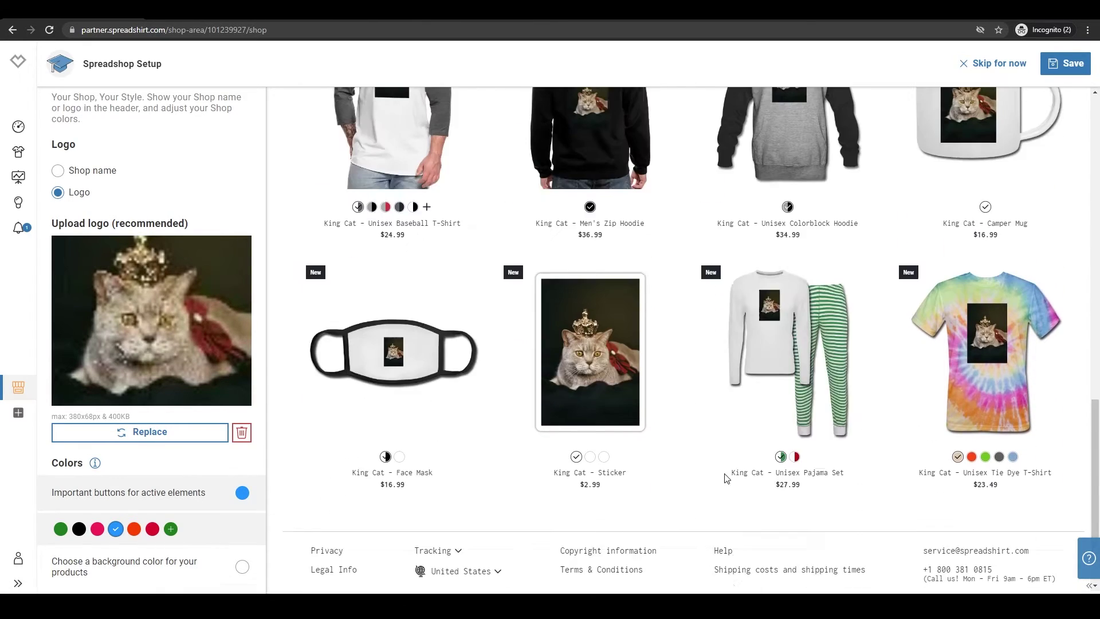
pyautogui.scroll(15, 727, 474)
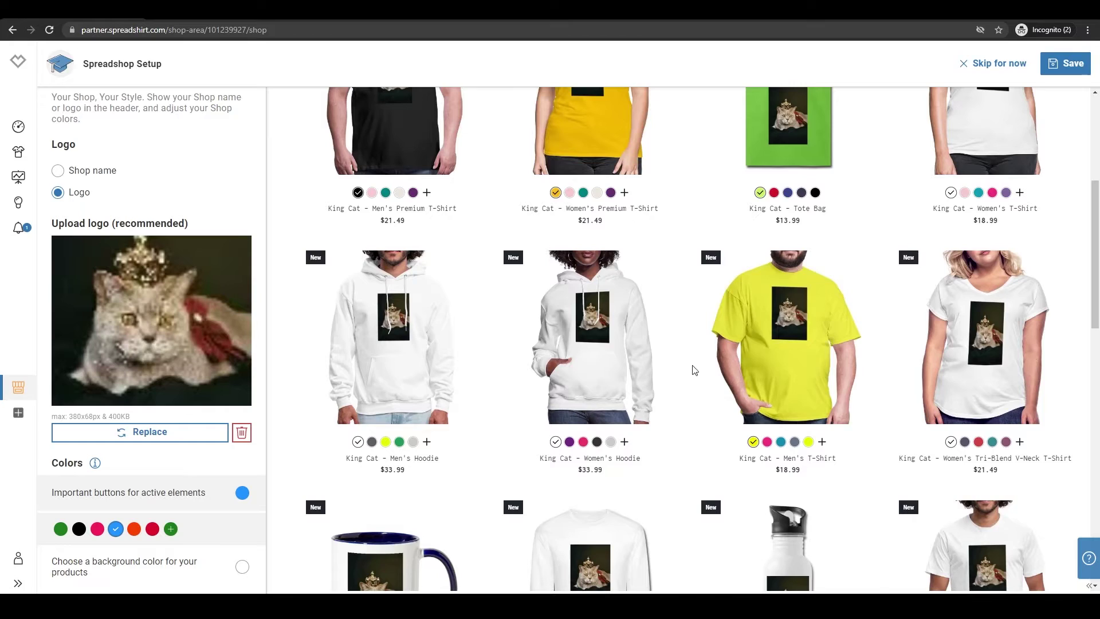
pyautogui.click(1057, 68)
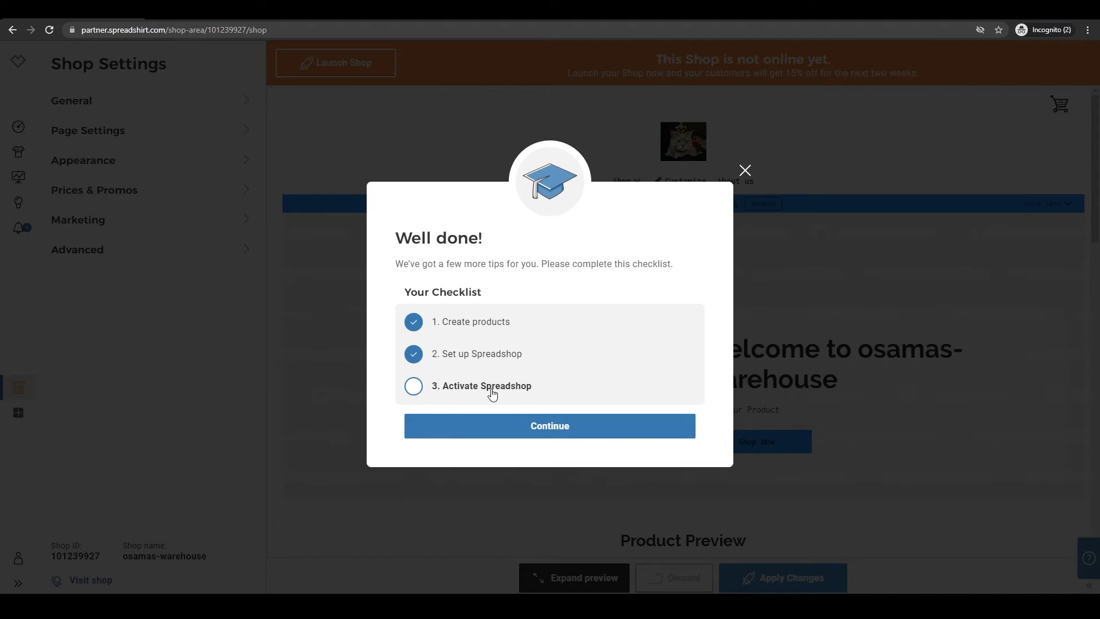
pyautogui.click(555, 426)
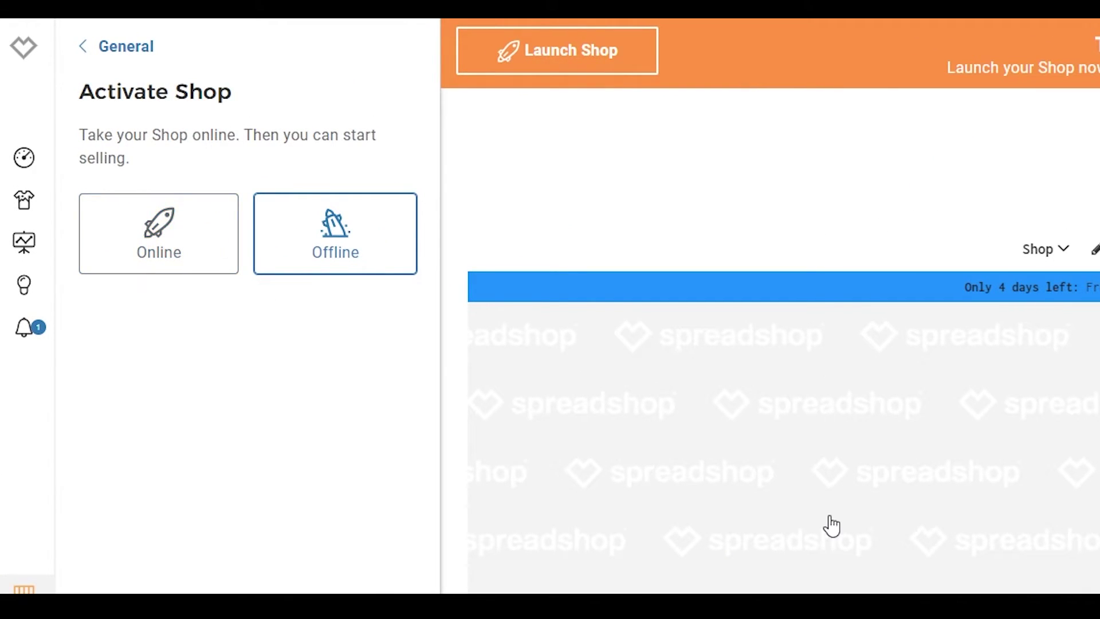
# - Start taking the shop online and examine the required partner details form with and without the company option
pyautogui.click(184, 253)
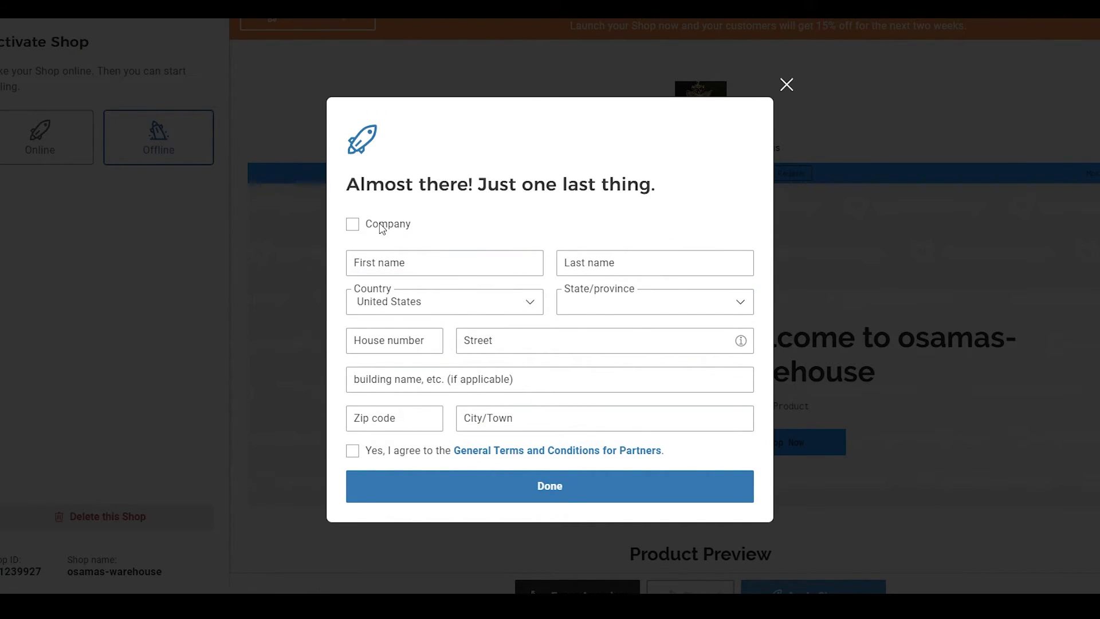
pyautogui.click(353, 224)
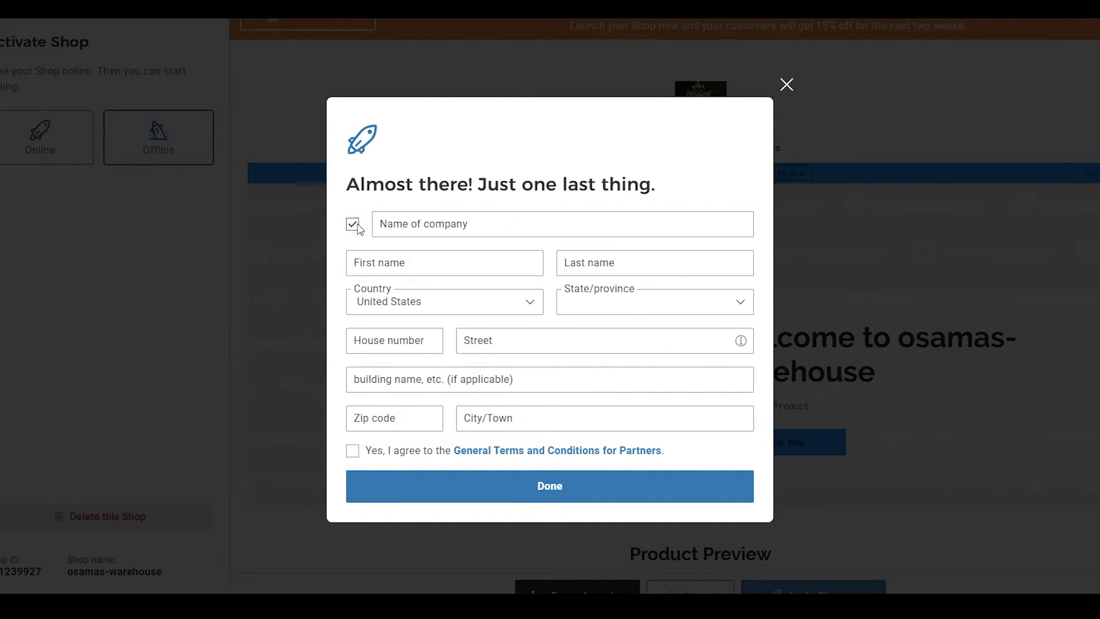
pyautogui.click(353, 225)
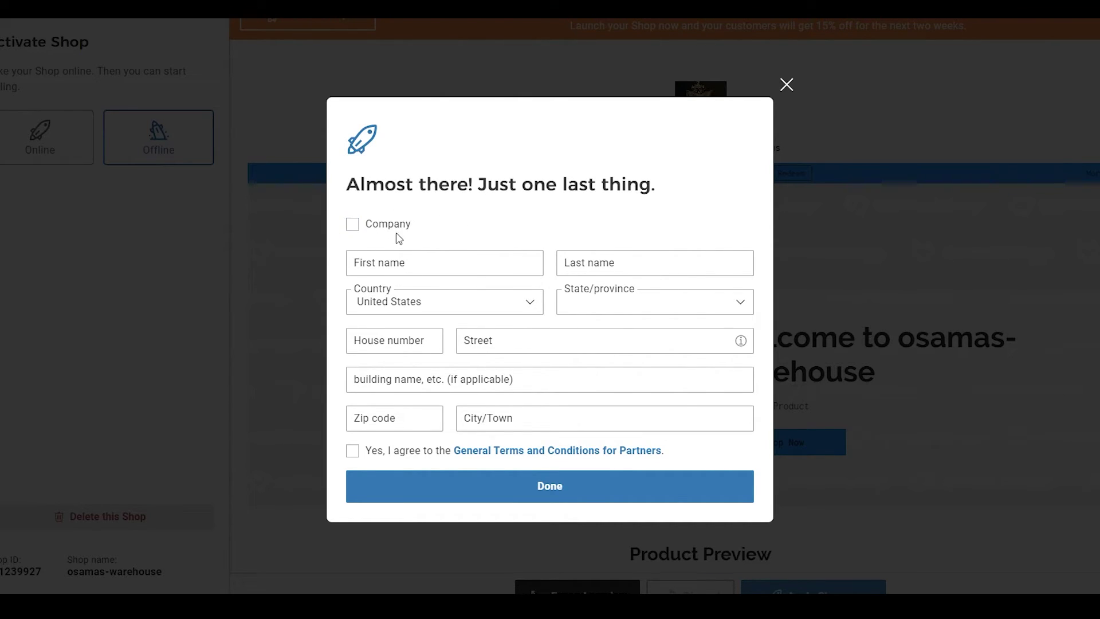
pyautogui.click(384, 271)
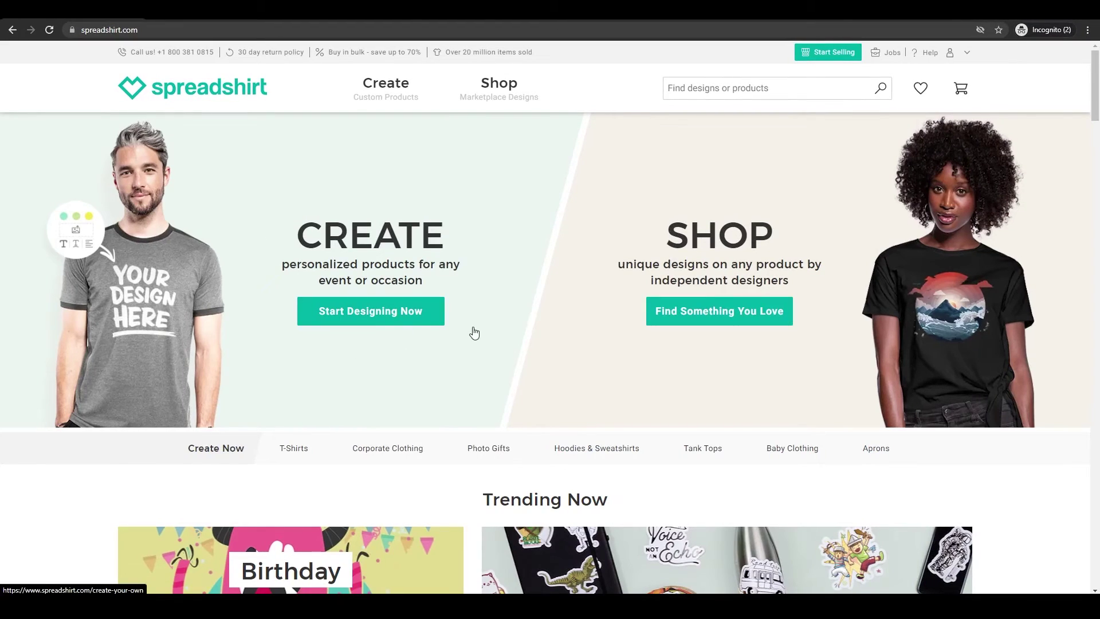
# - Open the marketplace from the Spreadshirt home page and browse its categories, Hit List, trends and featured designers
pyautogui.scroll(-2, 476, 335)
pyautogui.scroll(2, 587, 341)
pyautogui.scroll(-4, 515, 312)
pyautogui.scroll(4, 503, 314)
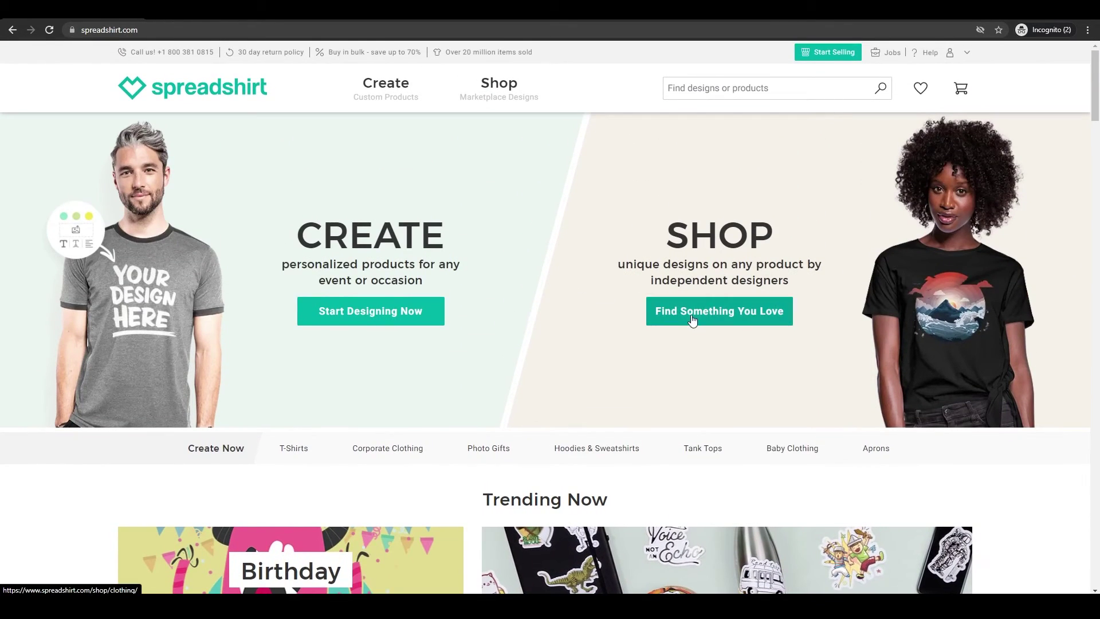
pyautogui.click(734, 313)
pyautogui.scroll(-5, 532, 406)
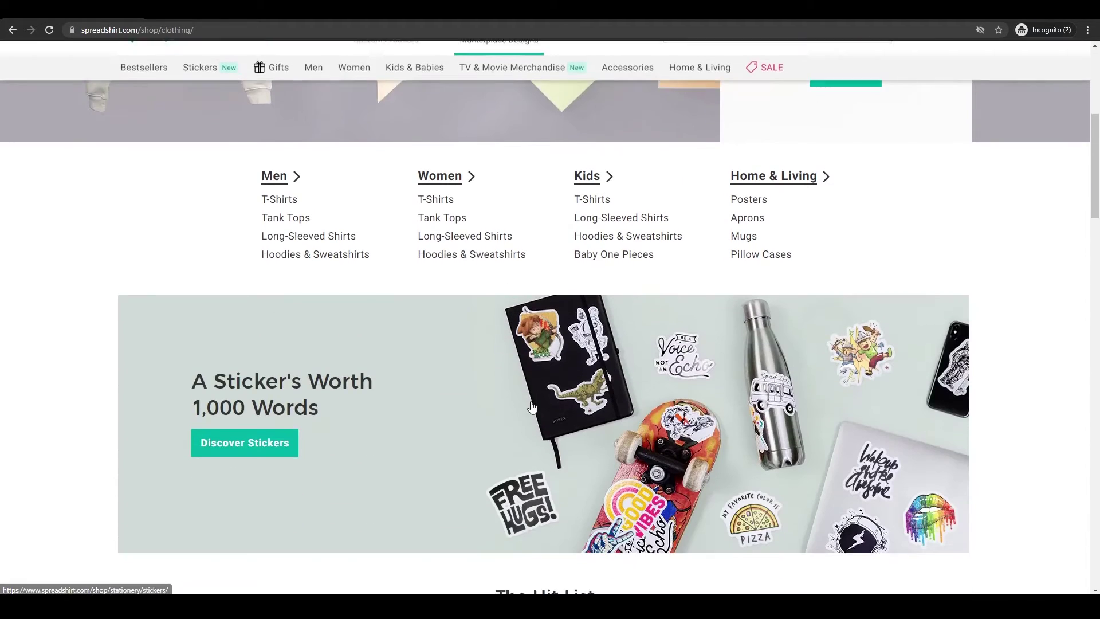
pyautogui.scroll(-2, 459, 385)
pyautogui.scroll(-5, 464, 390)
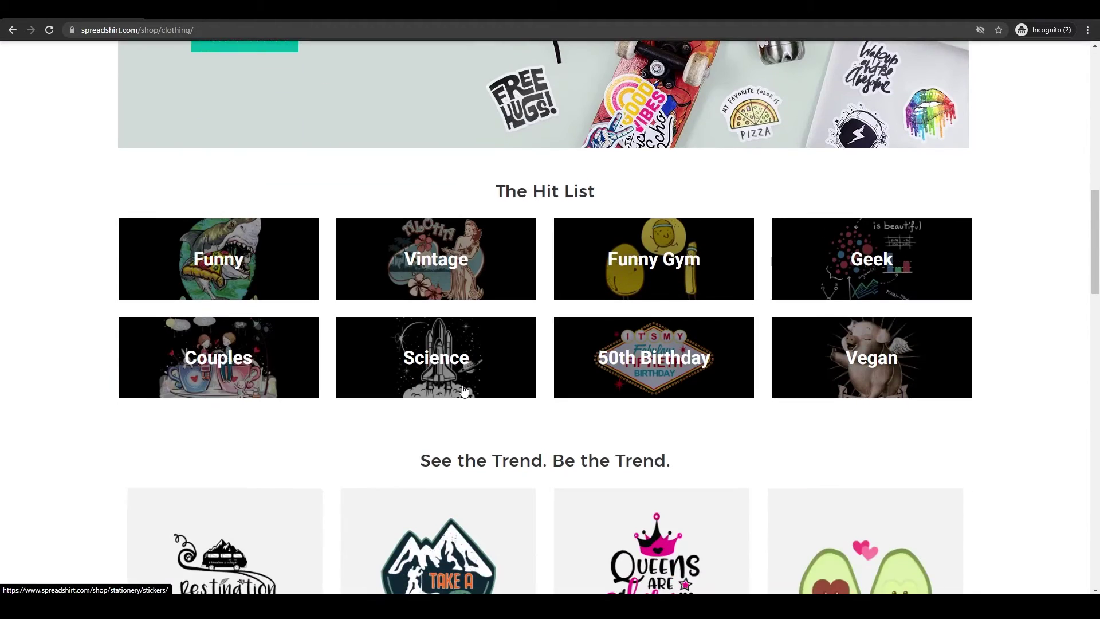
pyautogui.scroll(3, 464, 390)
pyautogui.scroll(-18, 519, 378)
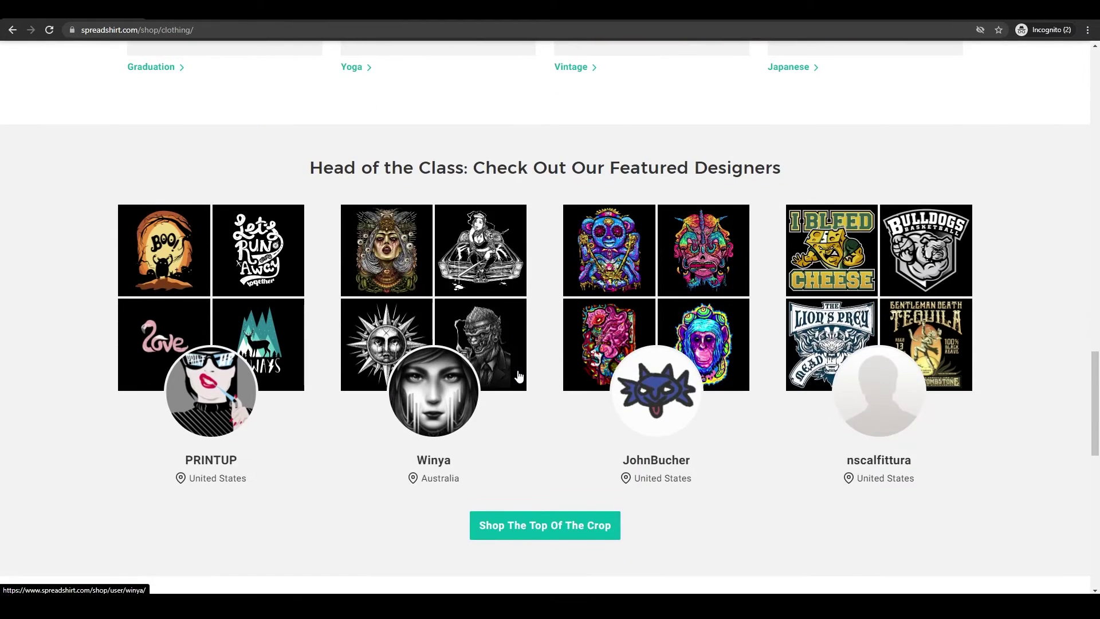
pyautogui.scroll(1, 543, 425)
pyautogui.scroll(-1, 580, 425)
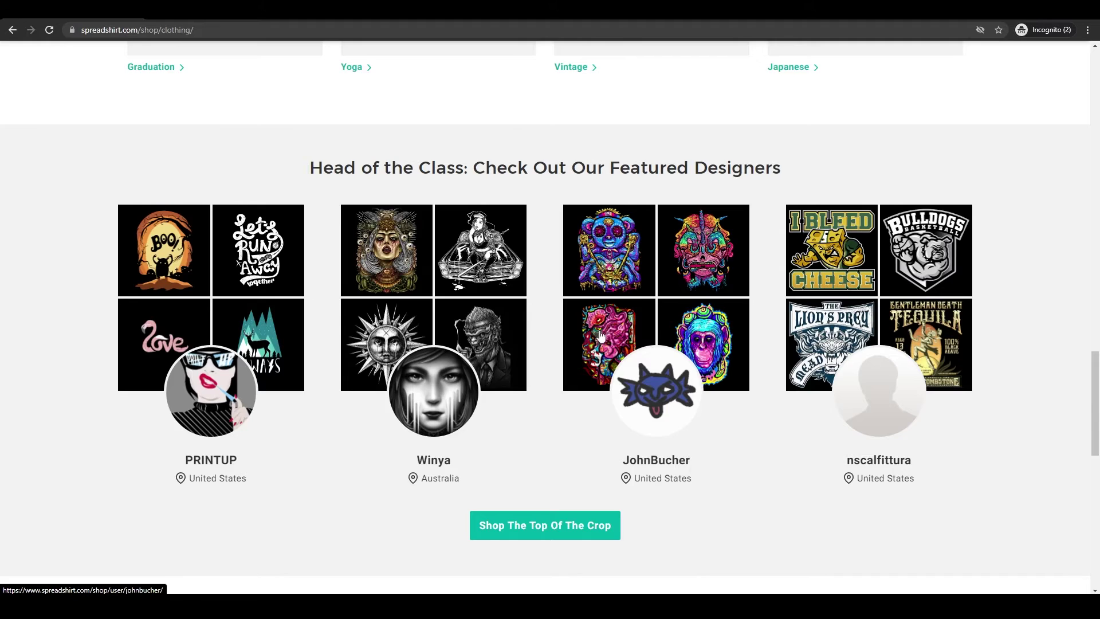
pyautogui.scroll(20, 601, 336)
# - Check which product types the marketplace categories offer, such as Kids & Babies and Home & Living
pyautogui.moveTo(385, 136)
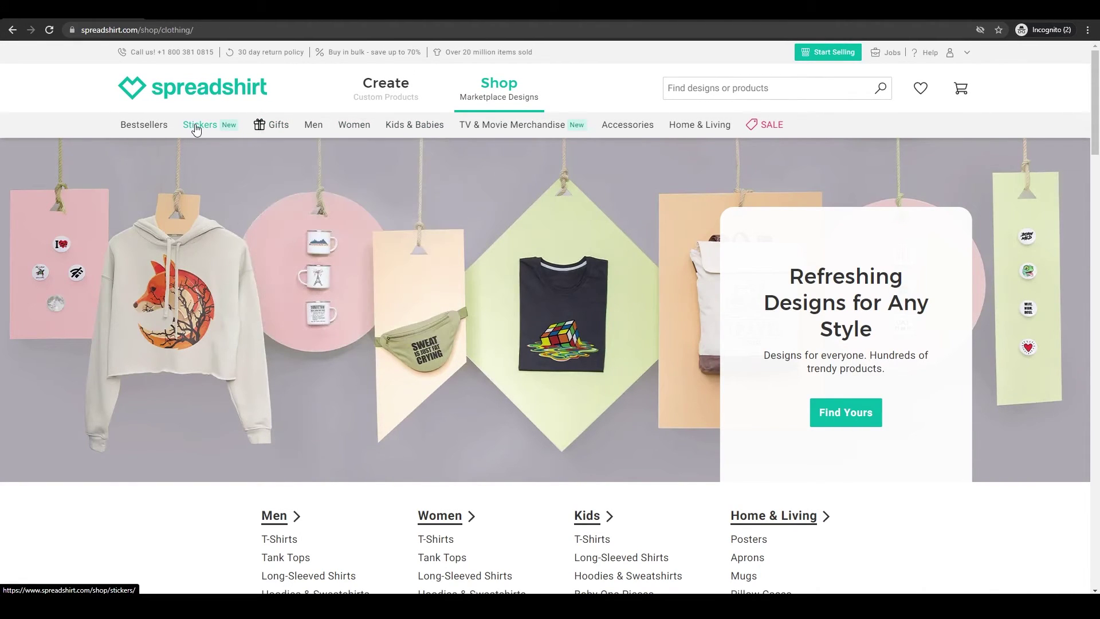
pyautogui.moveTo(309, 130)
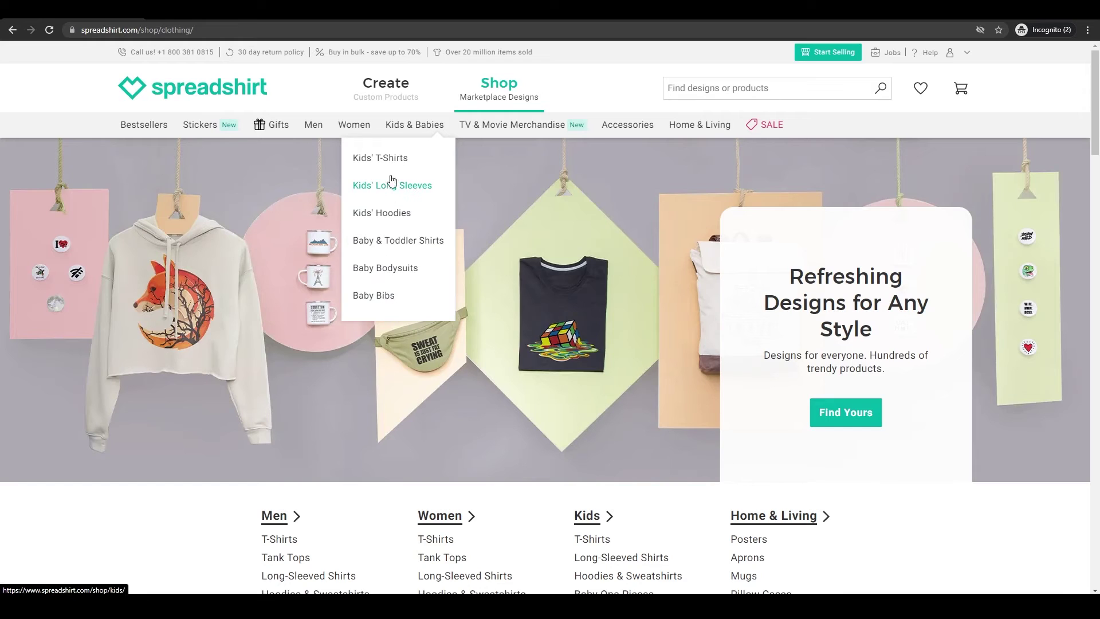
pyautogui.moveTo(738, 128)
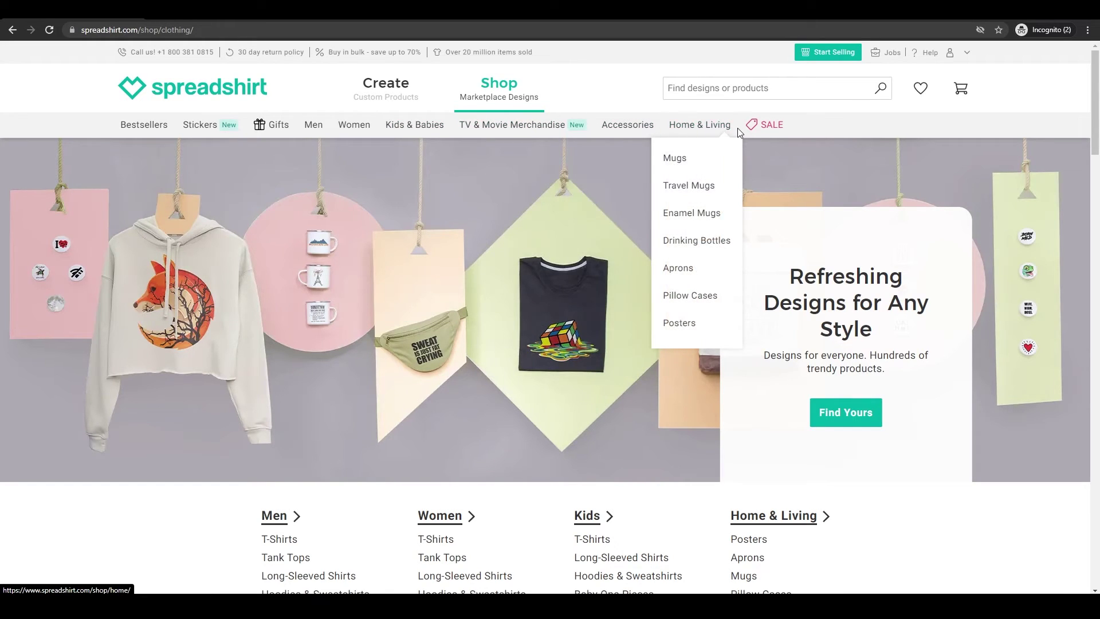
pyautogui.scroll(-5, 239, 420)
pyautogui.scroll(1, 251, 408)
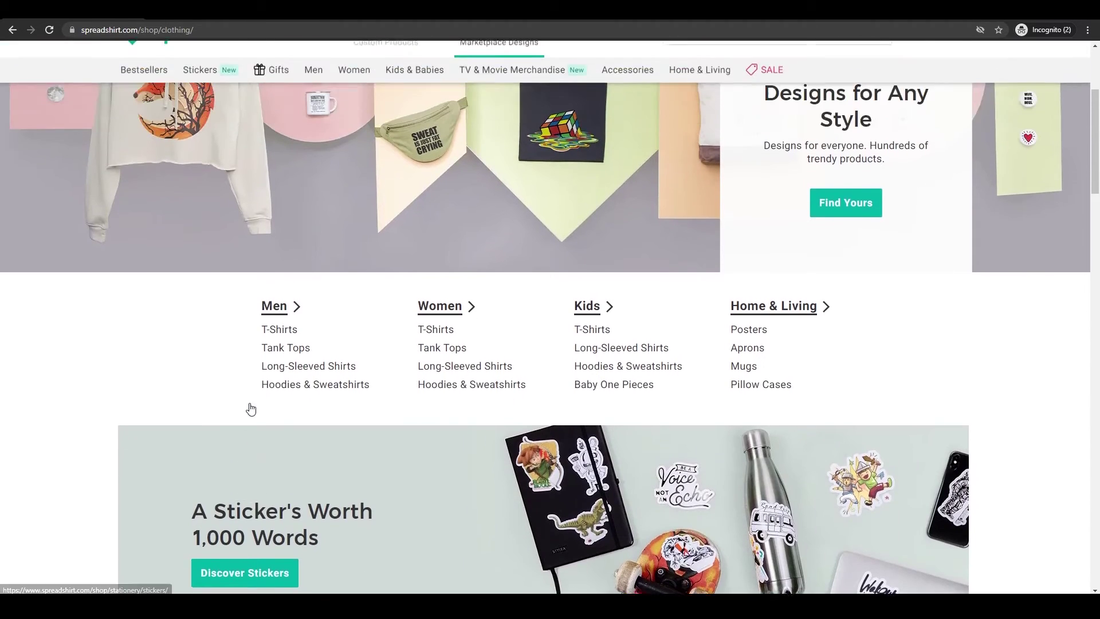
pyautogui.scroll(4, 250, 409)
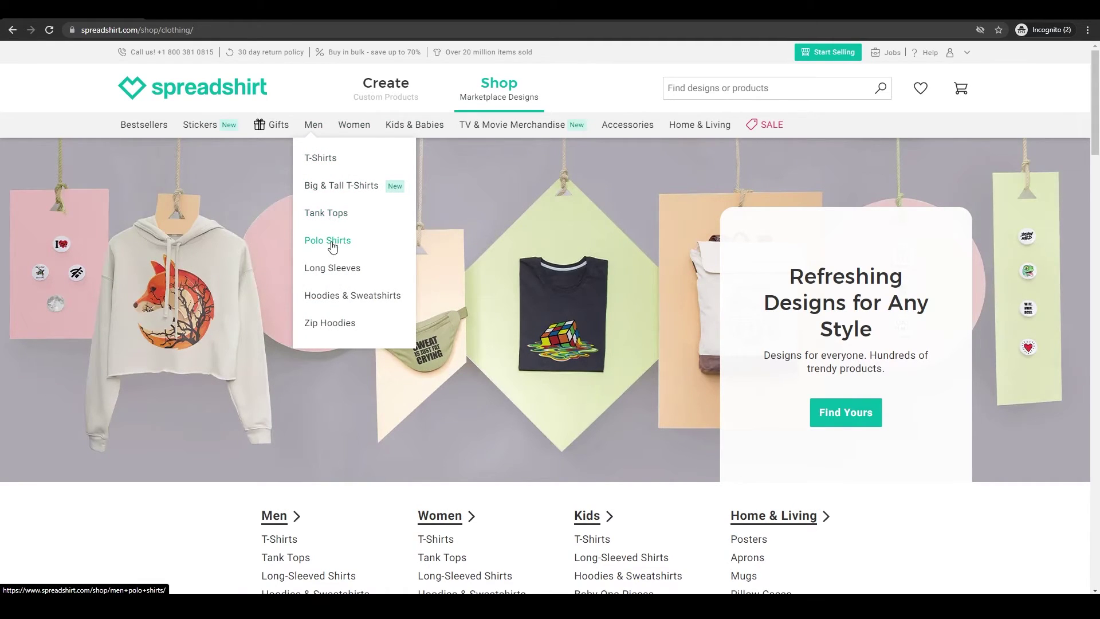
# - Open the men's T-shirts in the marketplace and browse the designs and prices on offer
pyautogui.click(321, 157)
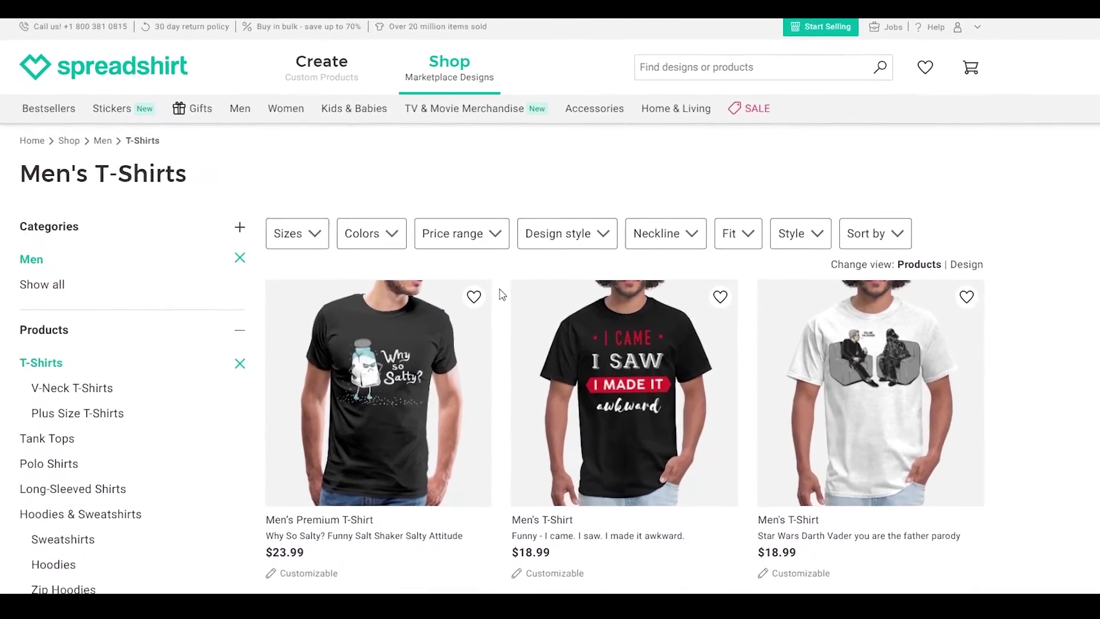
pyautogui.scroll(-10, 503, 295)
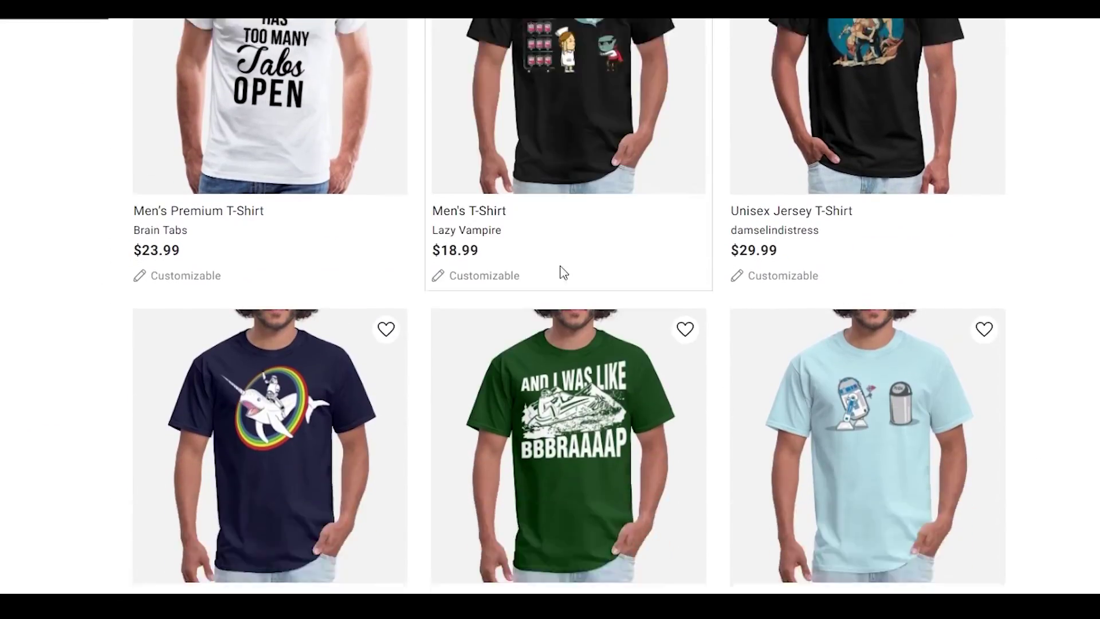
pyautogui.scroll(-10, 562, 274)
pyautogui.scroll(16, 569, 250)
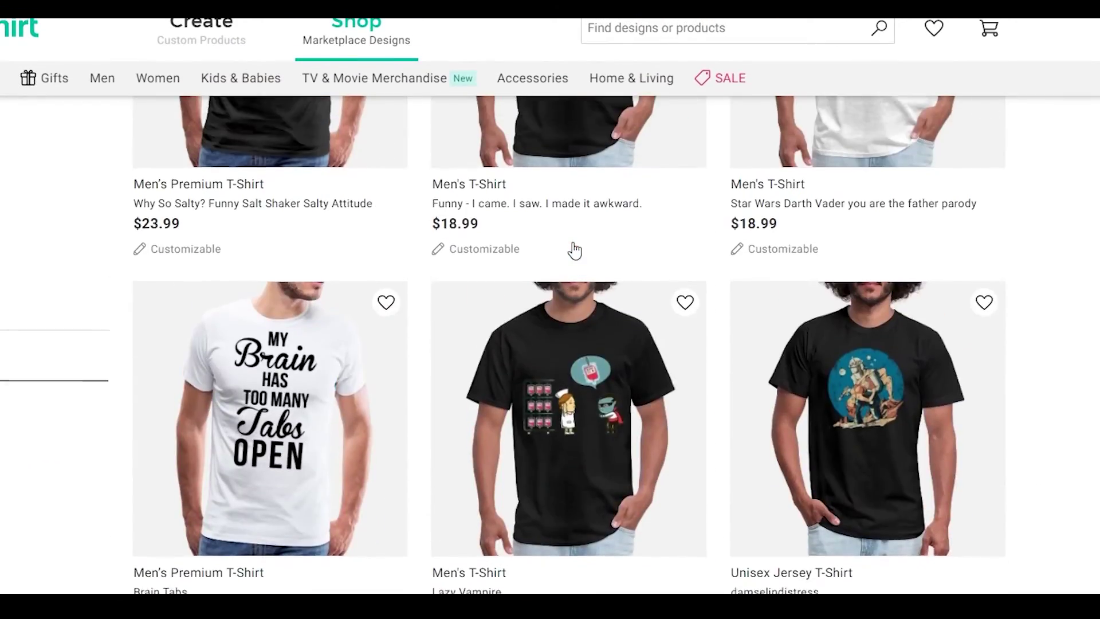
pyautogui.scroll(-14, 574, 250)
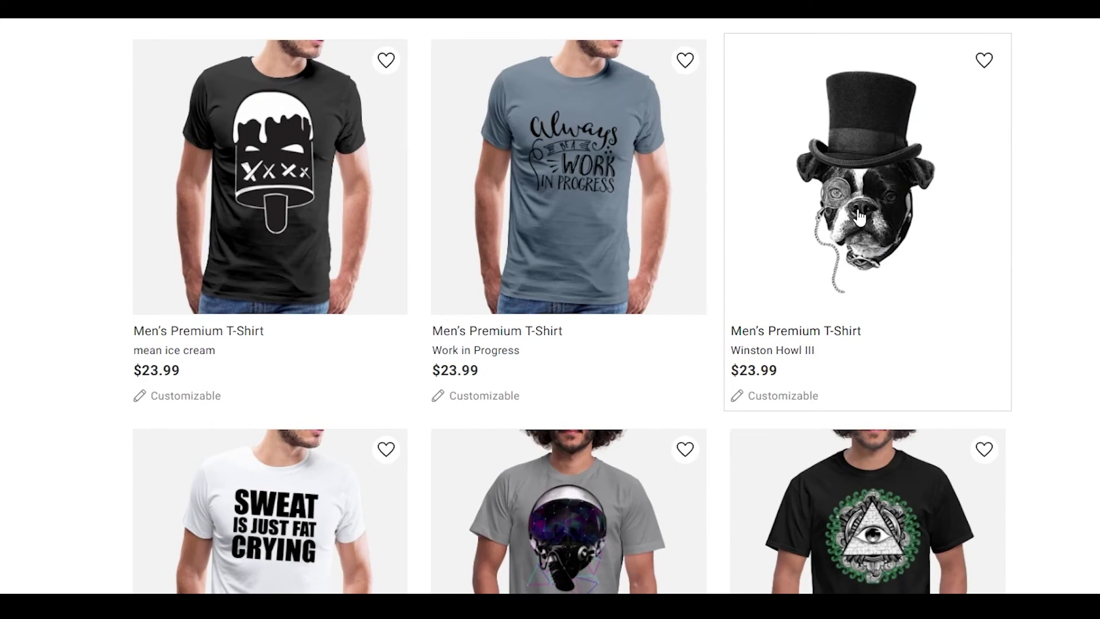
pyautogui.scroll(4, 795, 273)
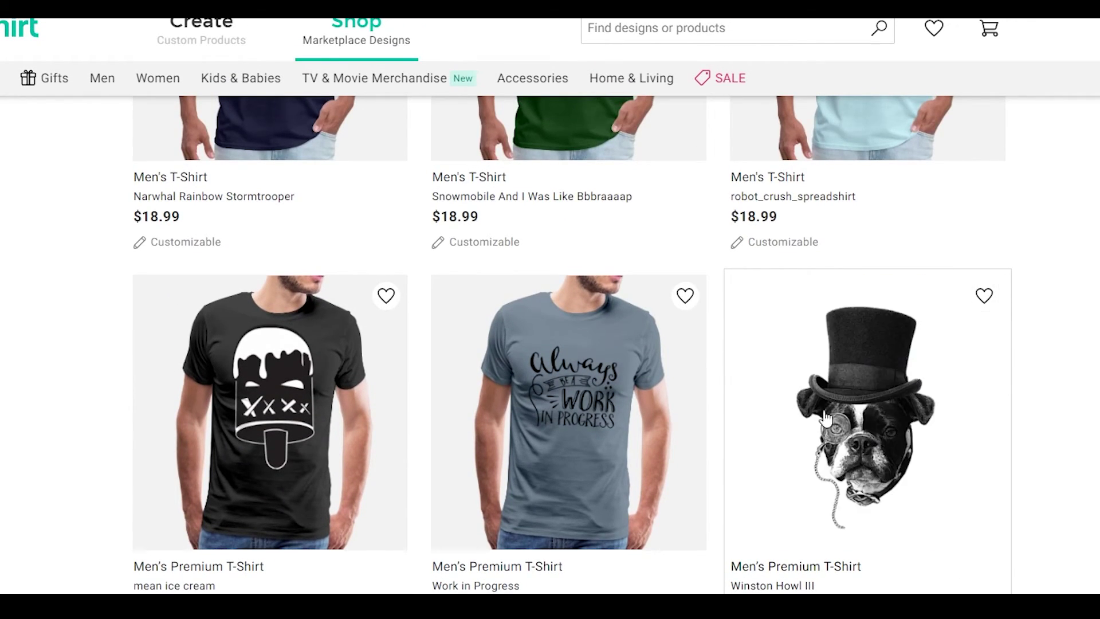
# - Open the Winston Howl III Men's Premium T-Shirt and add it to the cart in white, size L
pyautogui.click(903, 456)
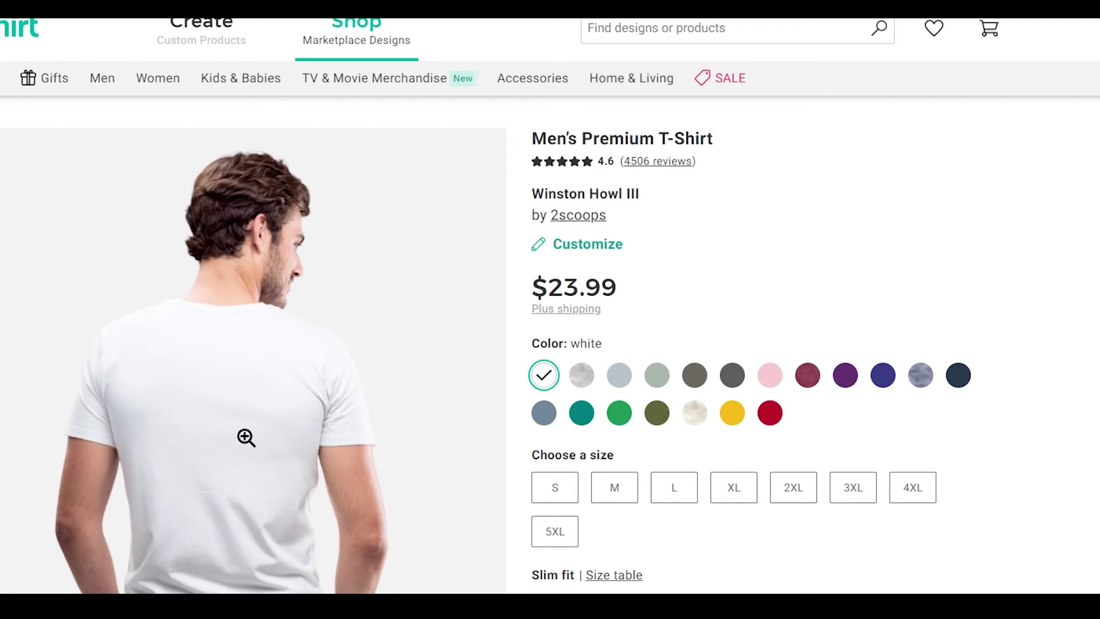
pyautogui.scroll(-1, 540, 485)
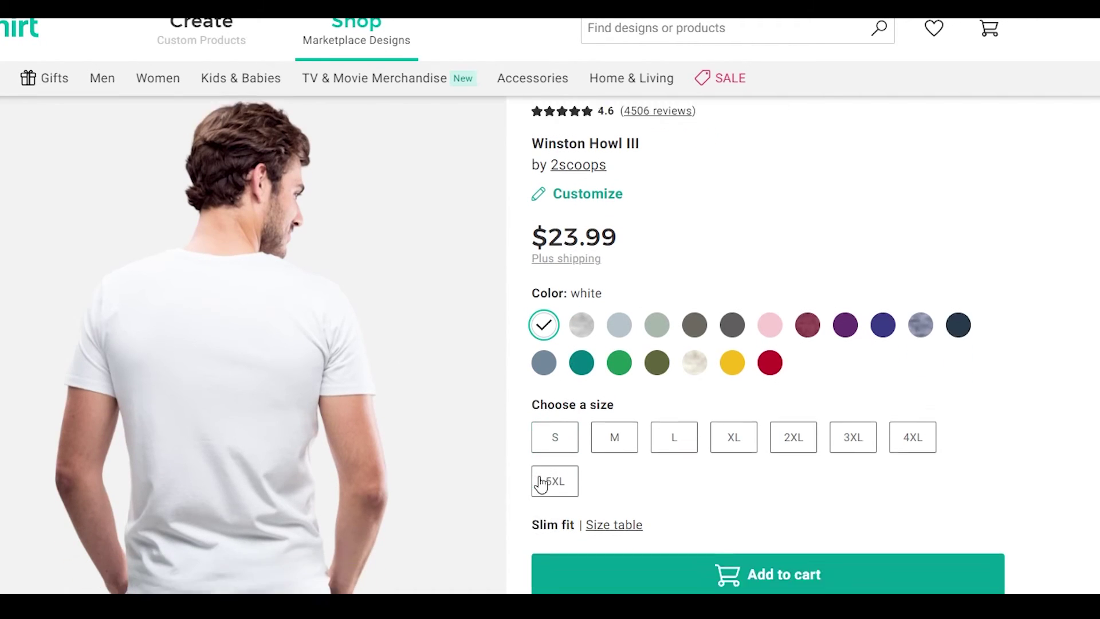
pyautogui.scroll(-2, 705, 436)
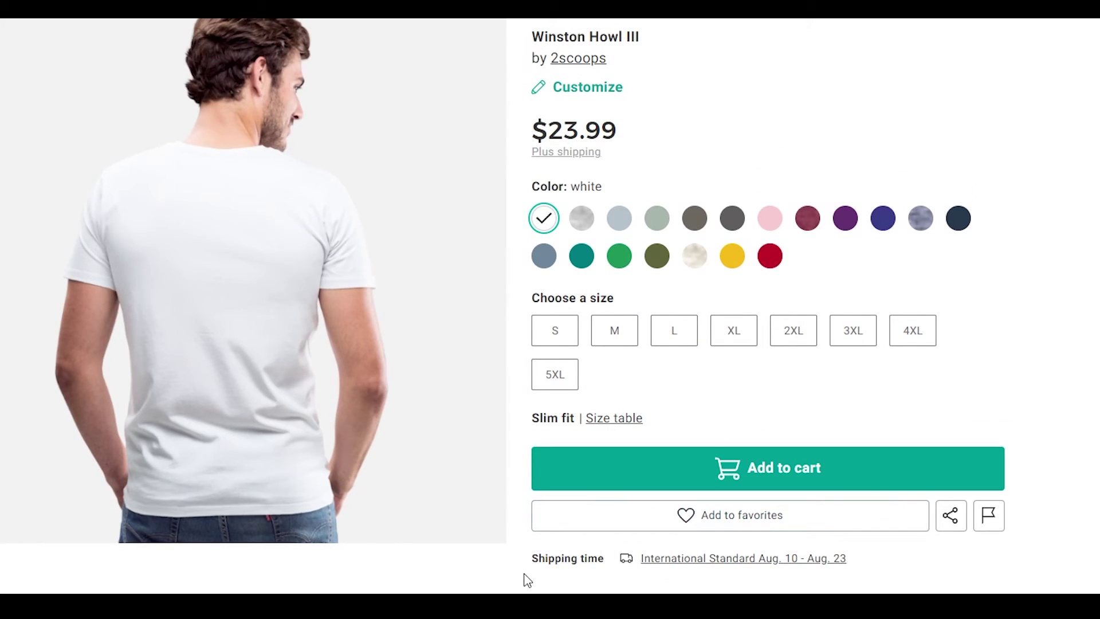
pyautogui.scroll(2, 747, 590)
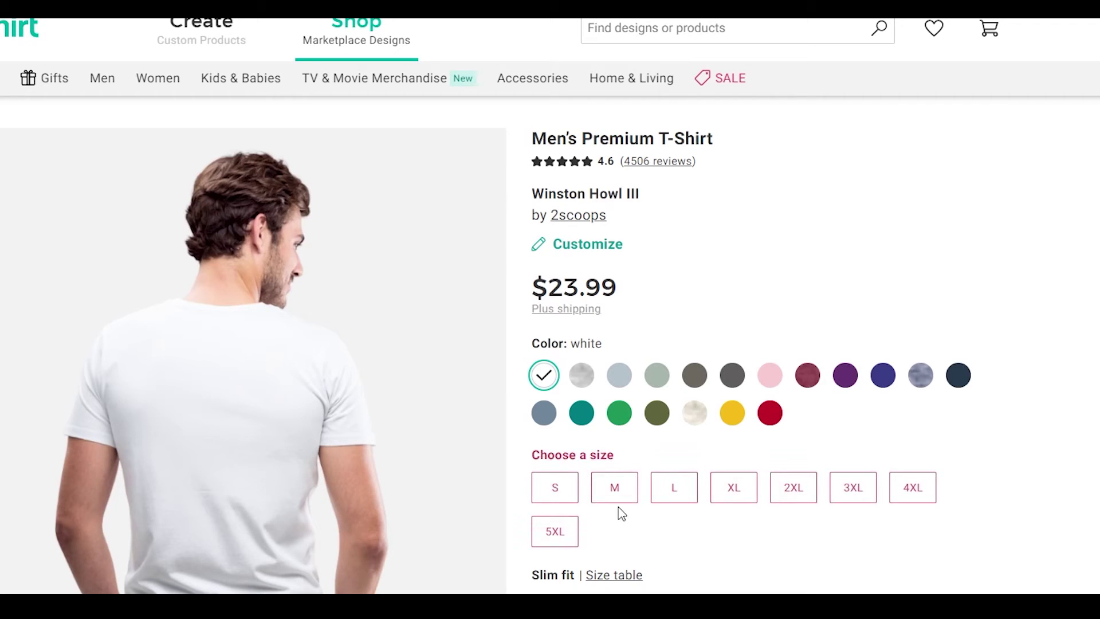
pyautogui.click(674, 487)
pyautogui.click(710, 490)
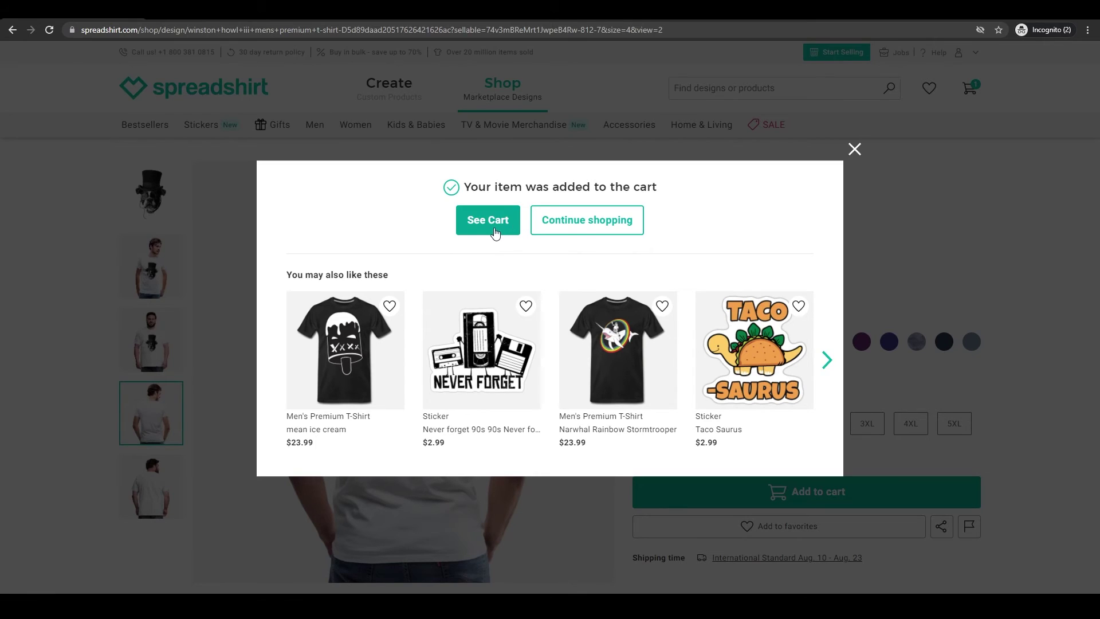
# - Open the shopping cart to check the T-shirt's subtotal and shipping costs, and proceed to checkout
pyautogui.rightClick(569, 200)
pyautogui.press('Escape')
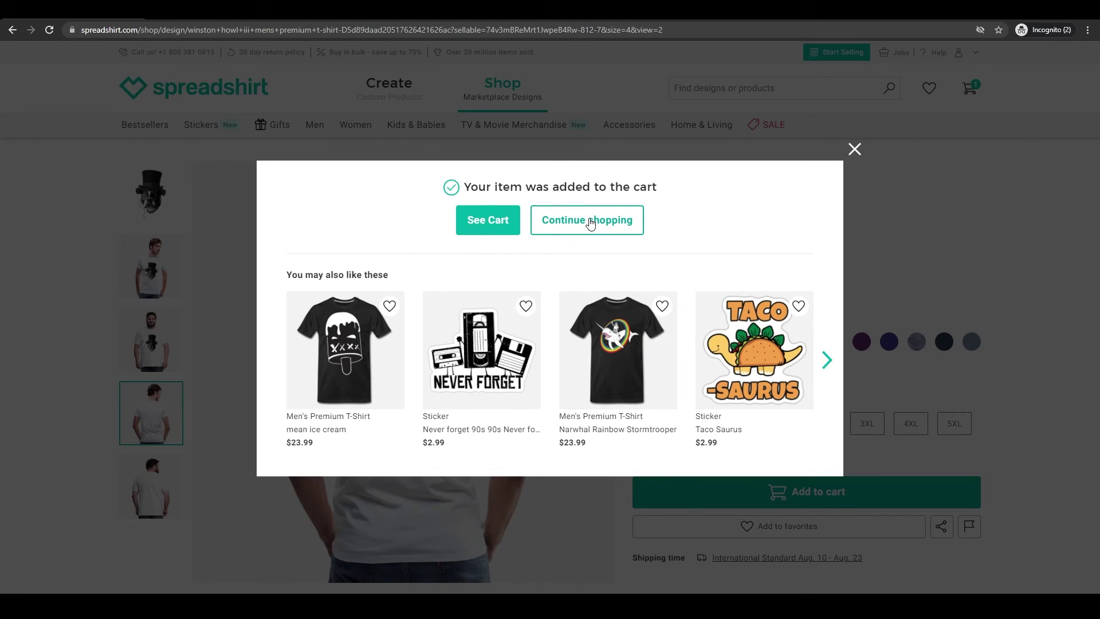
pyautogui.click(484, 233)
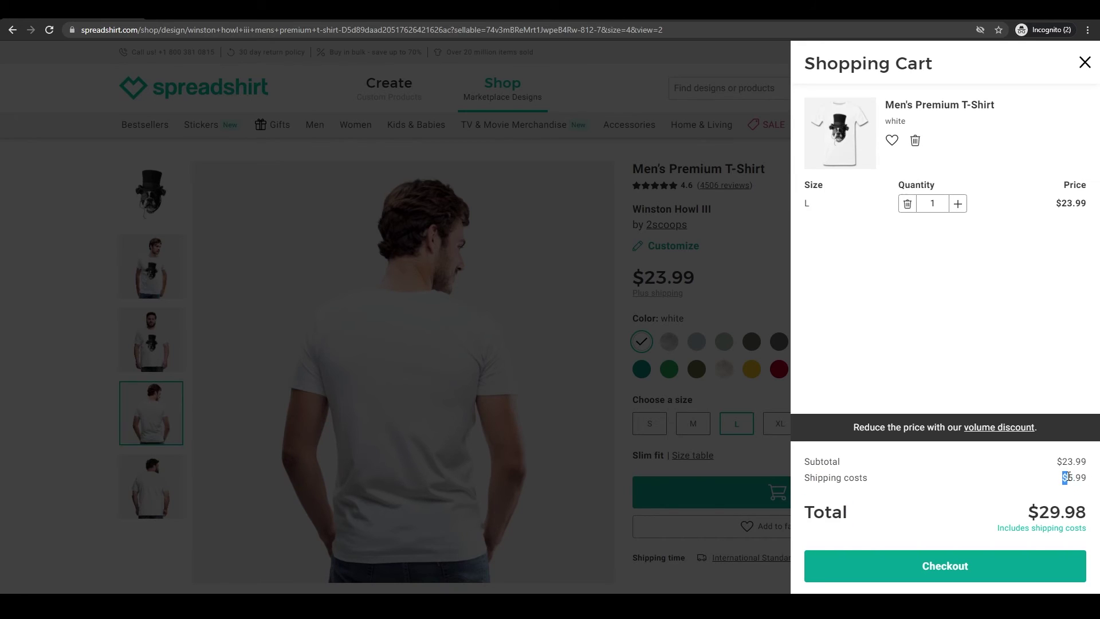
pyautogui.moveTo(1057, 463); pyautogui.dragTo(1072, 460)
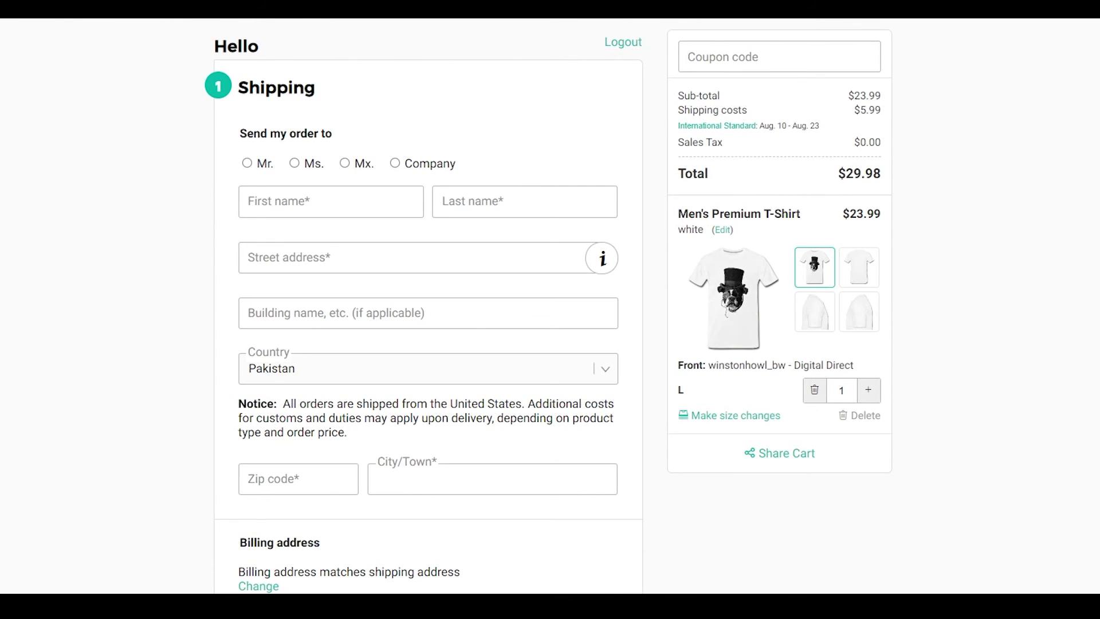
# - Examine the checkout page's address fields, shipping methods, gift wrap option, and payment and order sections
pyautogui.scroll(-1, 361, 271)
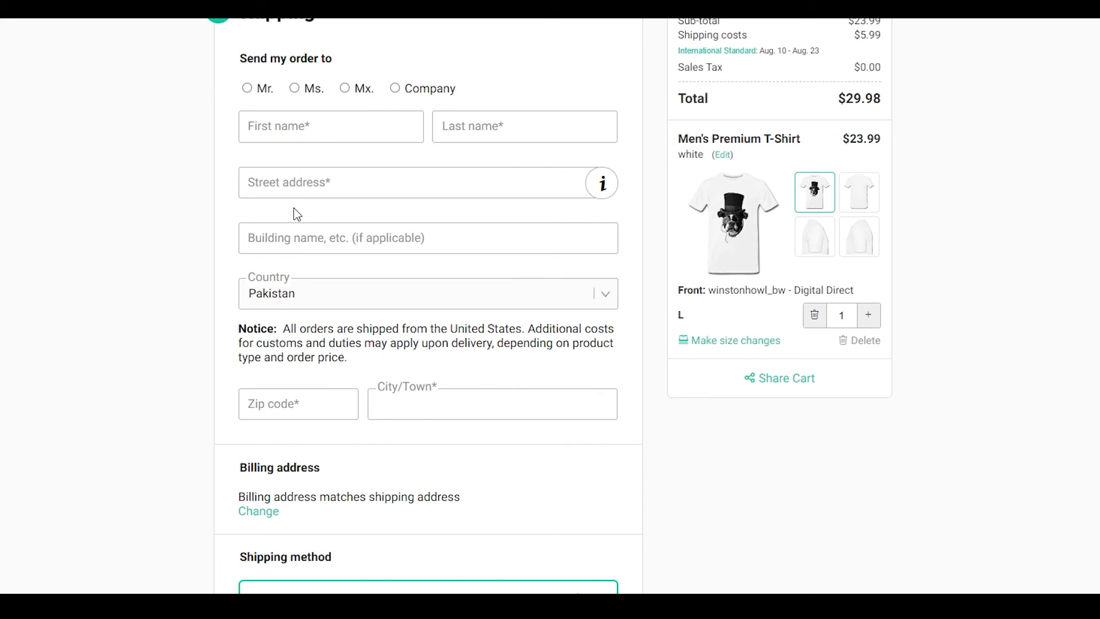
pyautogui.scroll(-6, 294, 232)
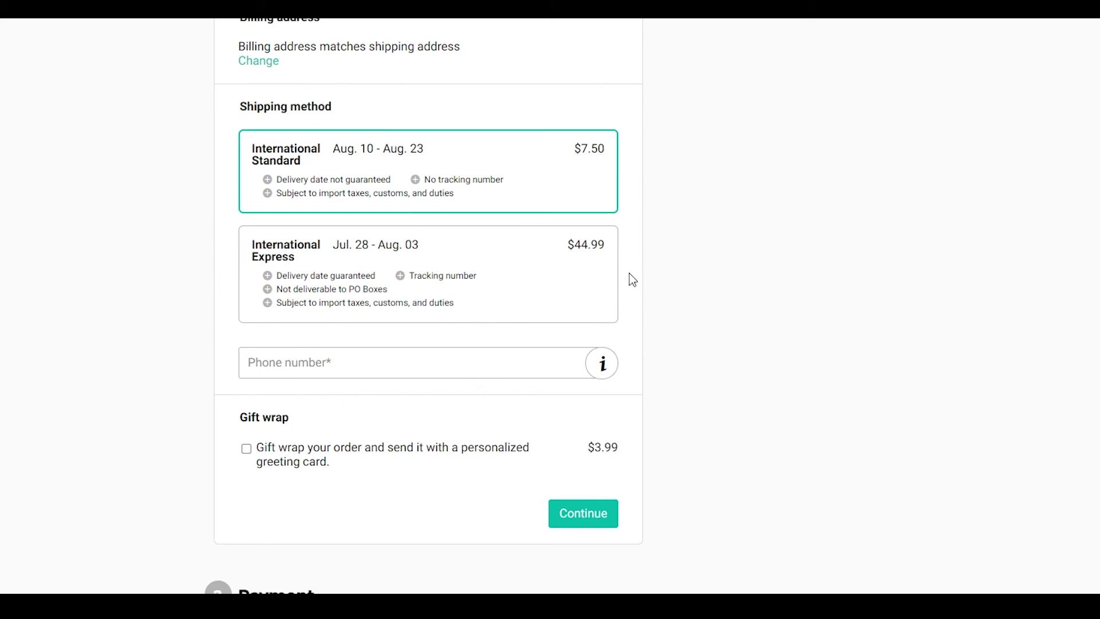
pyautogui.scroll(-3, 388, 344)
pyautogui.scroll(1, 381, 351)
pyautogui.scroll(-1, 381, 351)
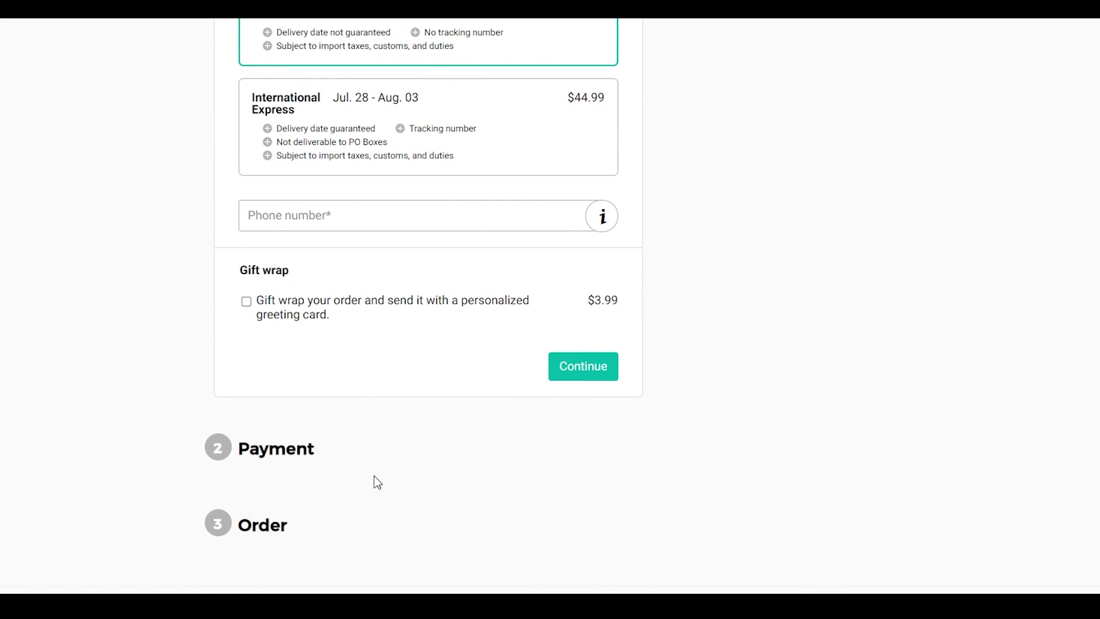
pyautogui.scroll(2, 376, 482)
pyautogui.scroll(-1, 375, 481)
pyautogui.scroll(10, 375, 481)
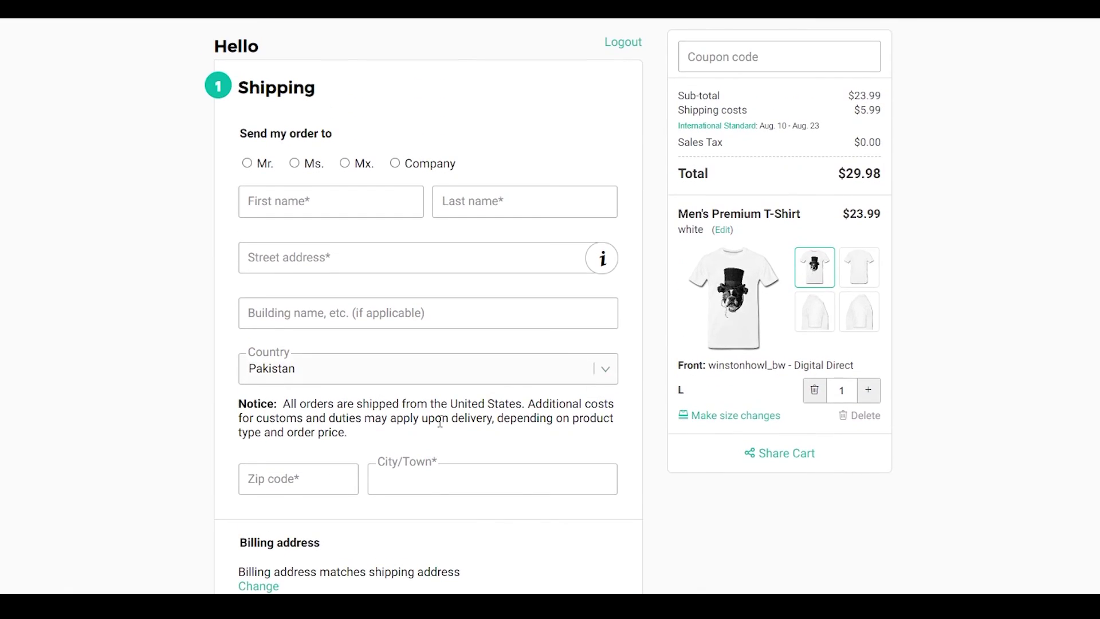
pyautogui.scroll(-10, 440, 422)
pyautogui.scroll(10, 585, 314)
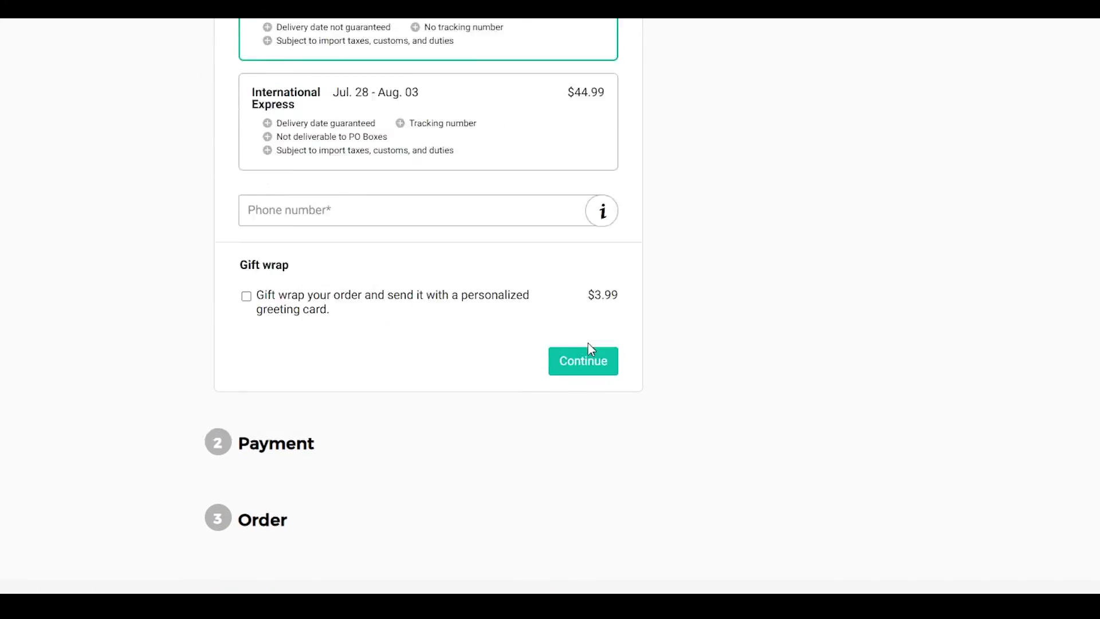